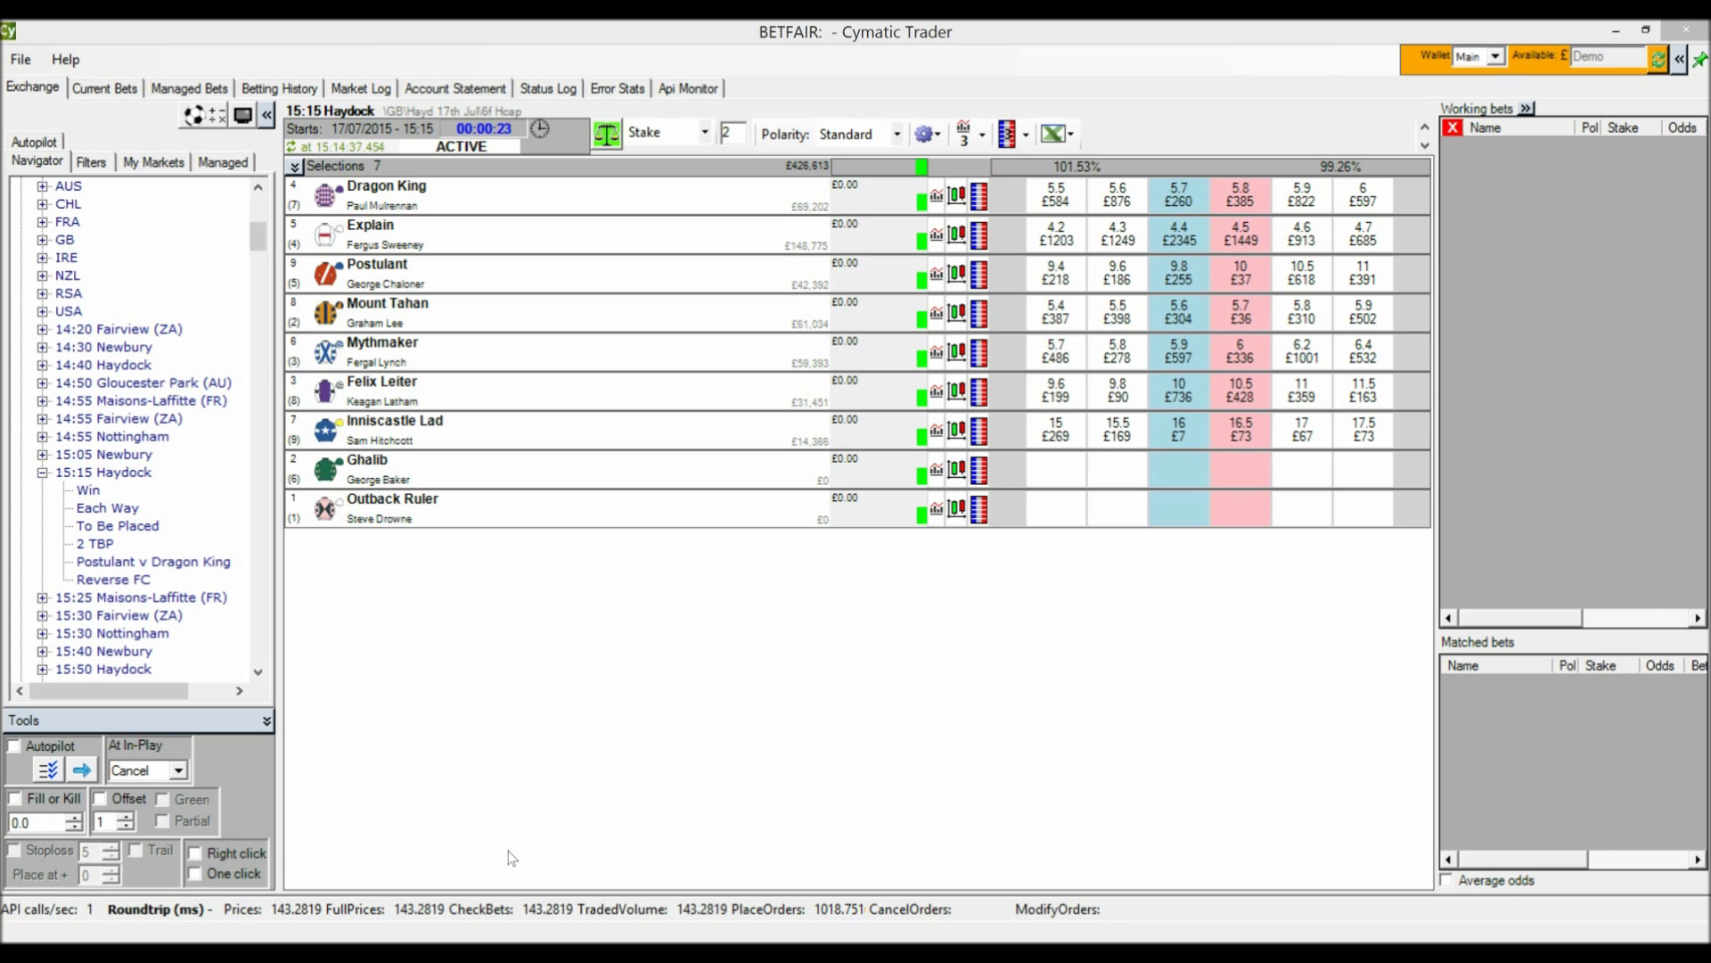
Step: Bring the LayTheField2.xls workbook to the front from Excel's taskbar preview
mouse_move(524, 952)
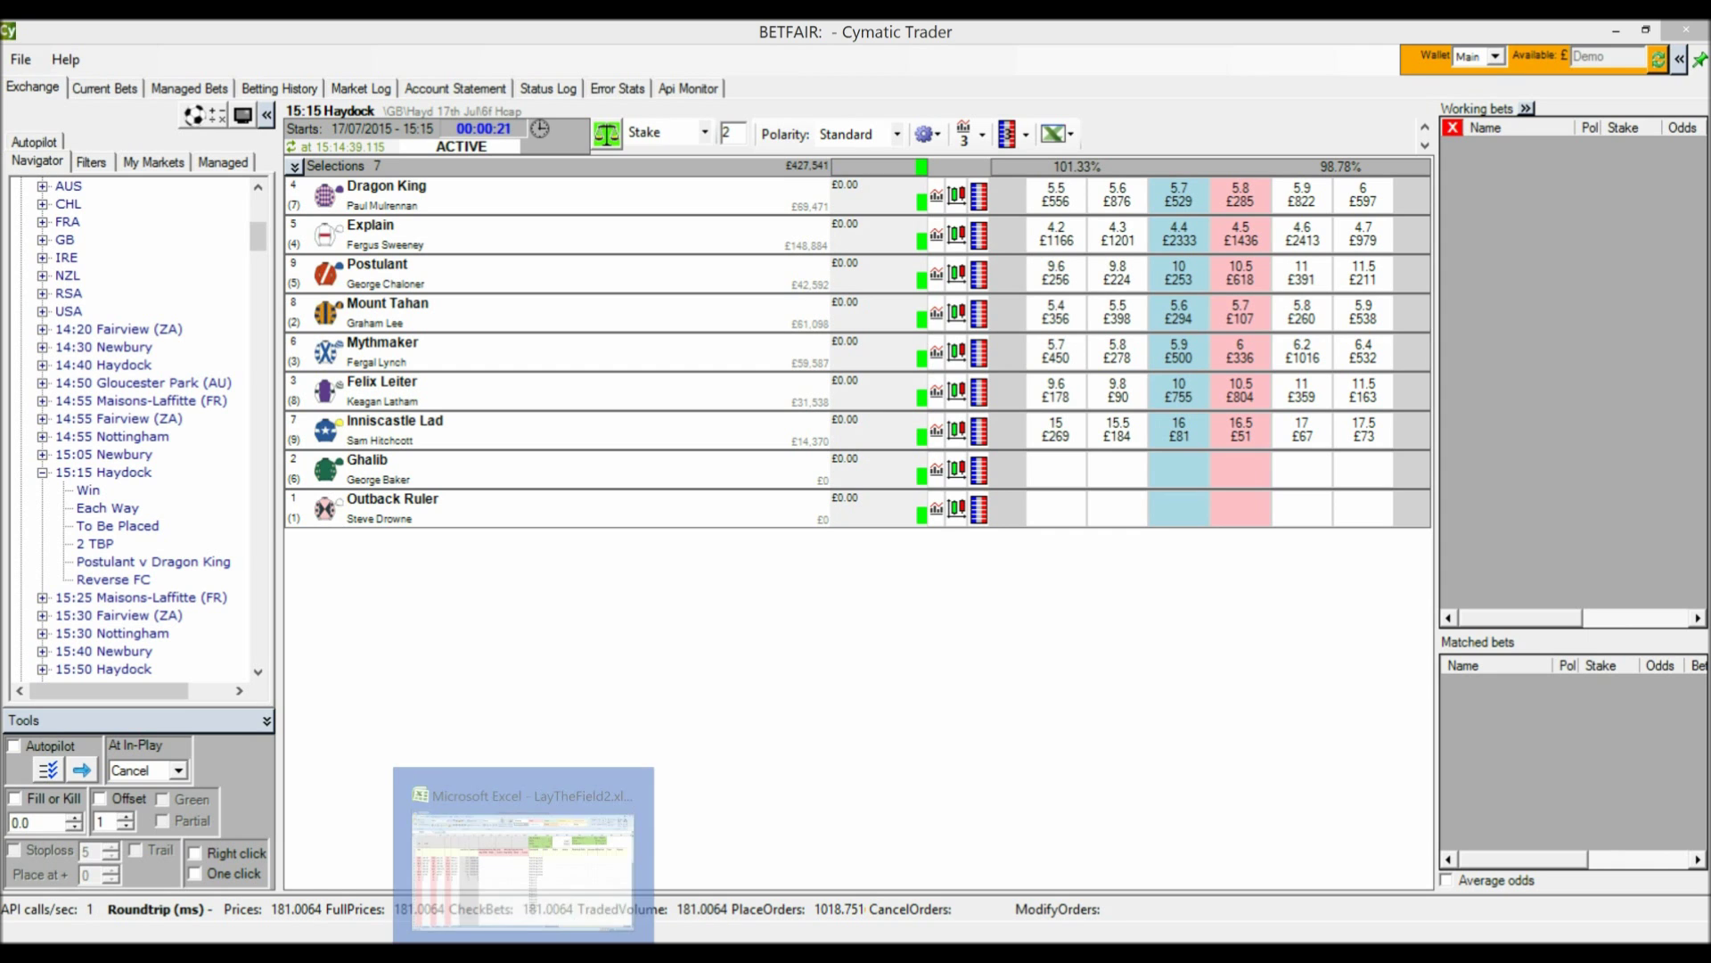
left_click(523, 860)
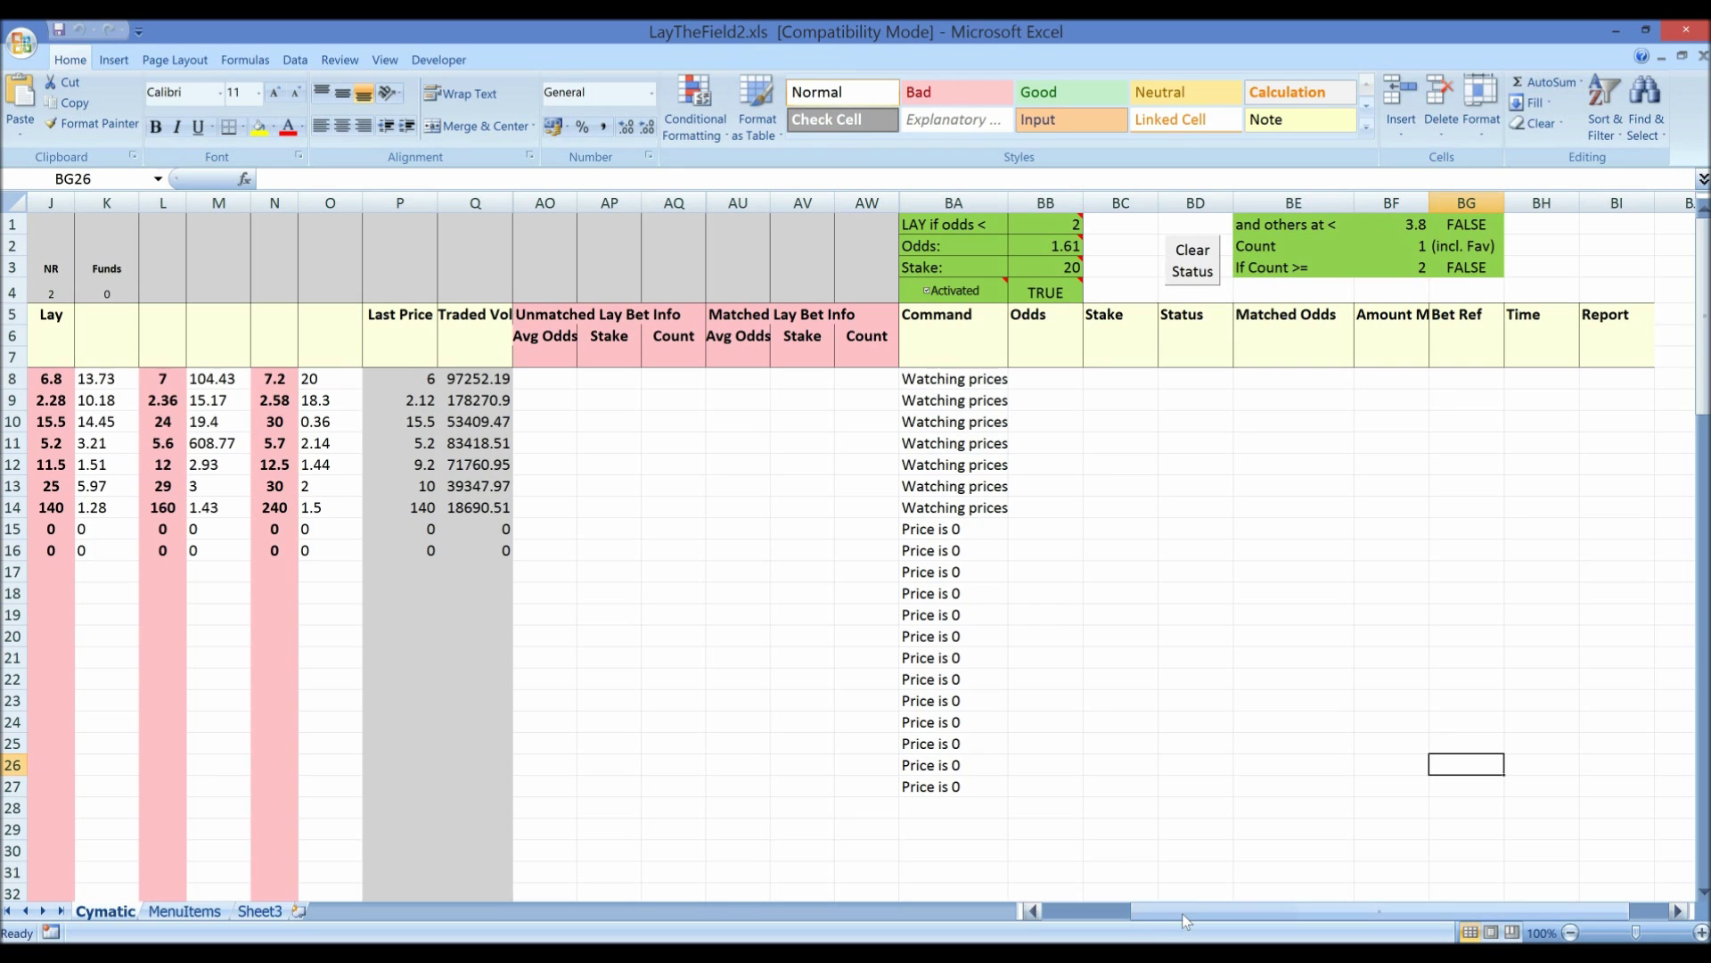
left_click_drag(1182, 913, 1094, 913)
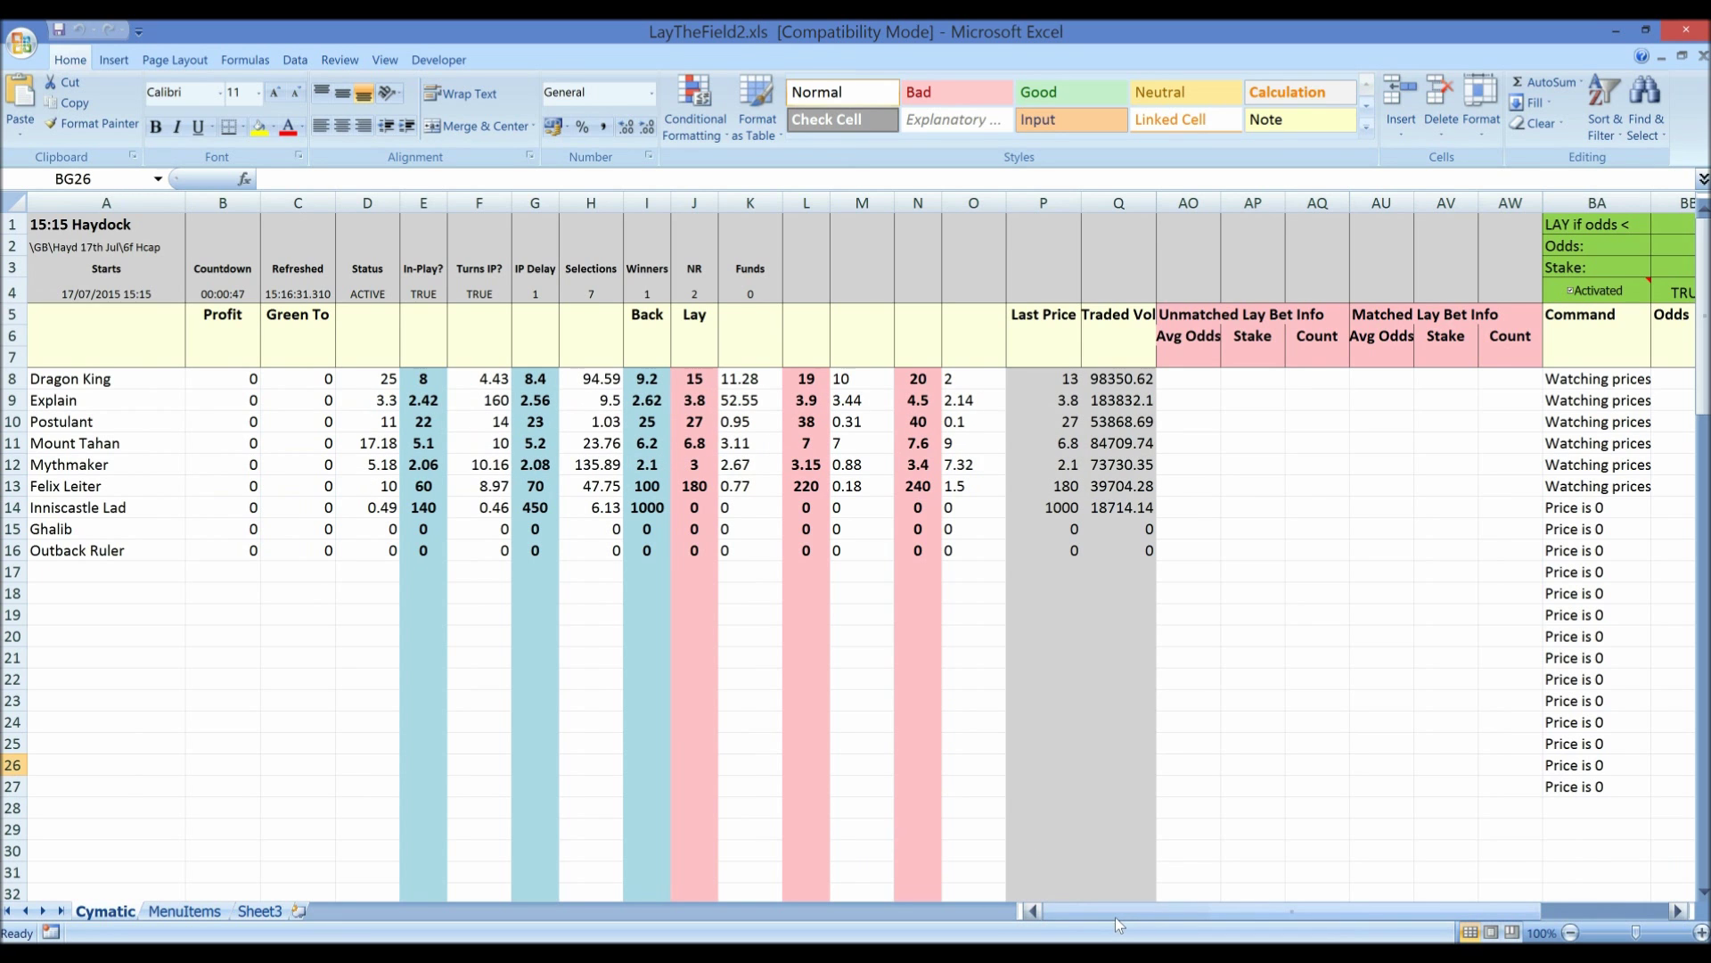
left_click_drag(1115, 913, 1176, 910)
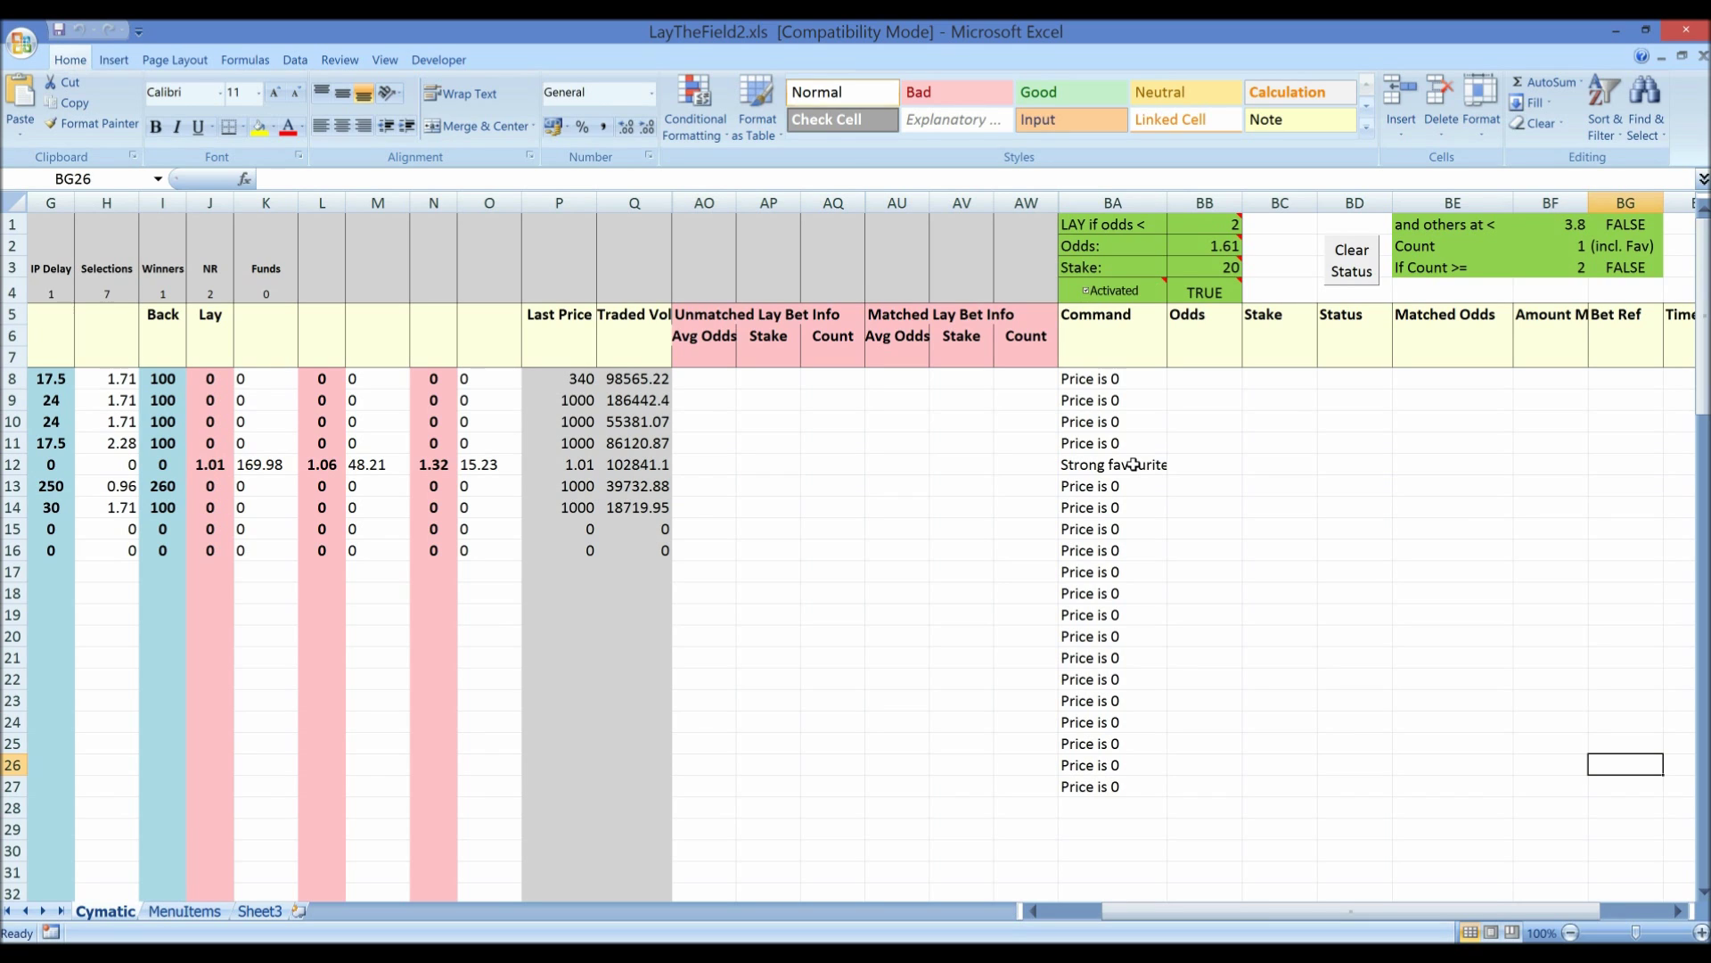
left_click(1133, 464)
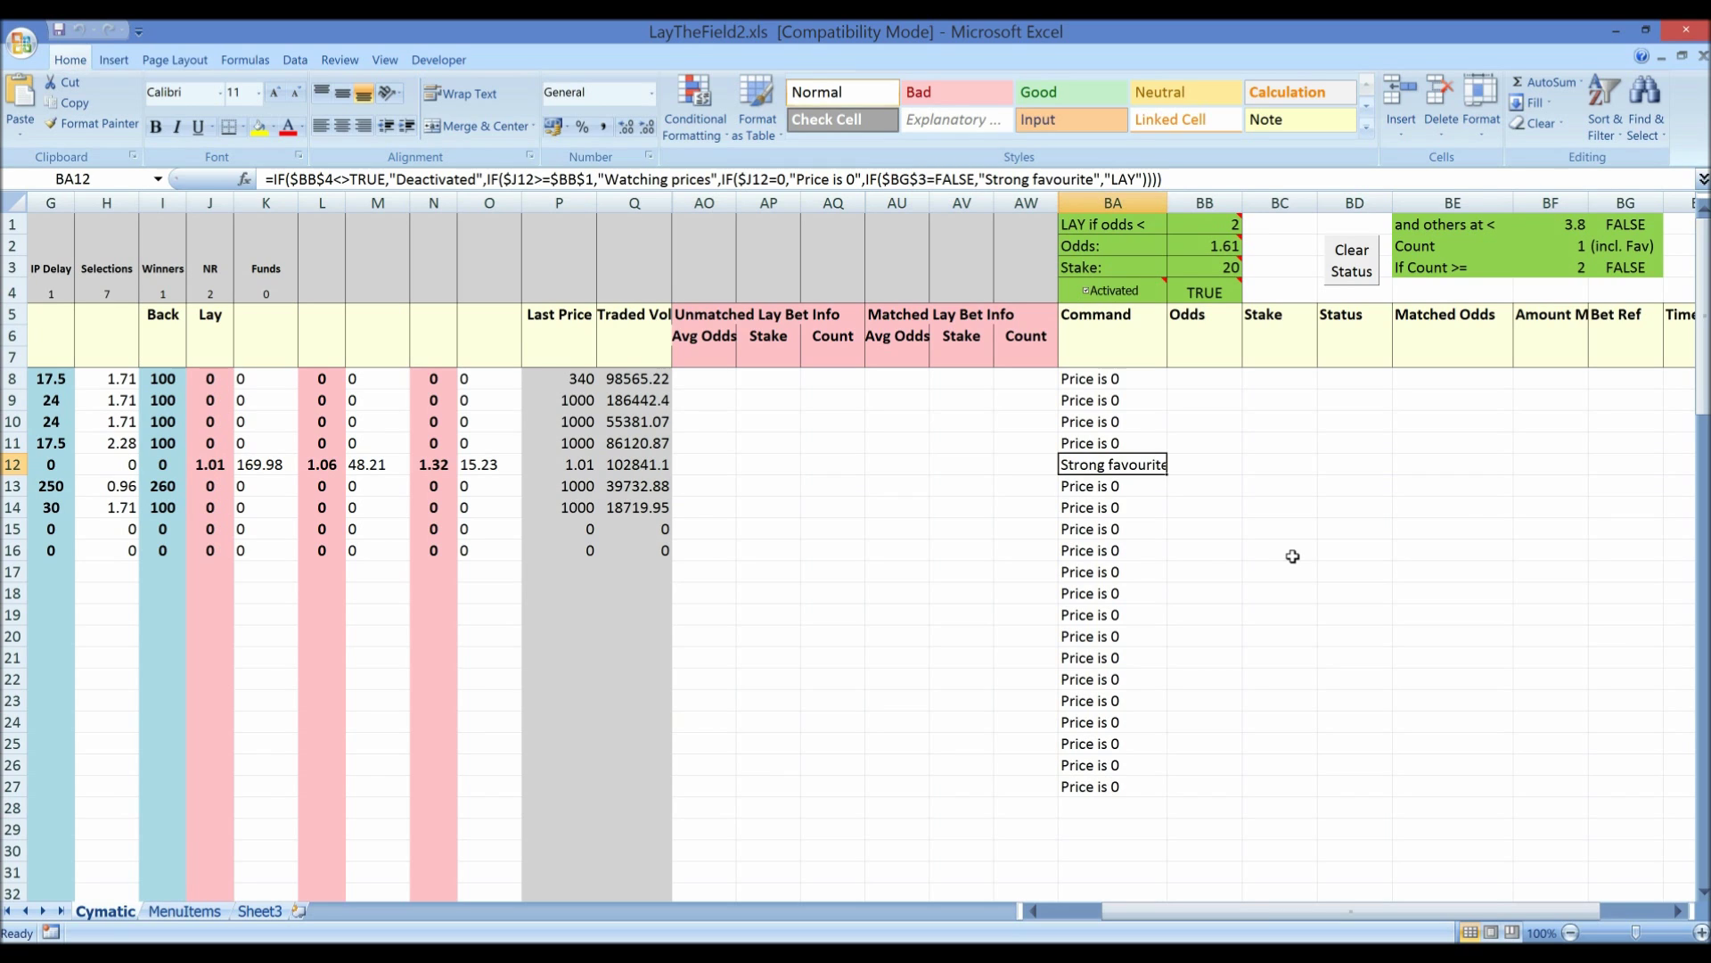
Step: Select cell BC16 to inspect its stake formula
left_click(1293, 556)
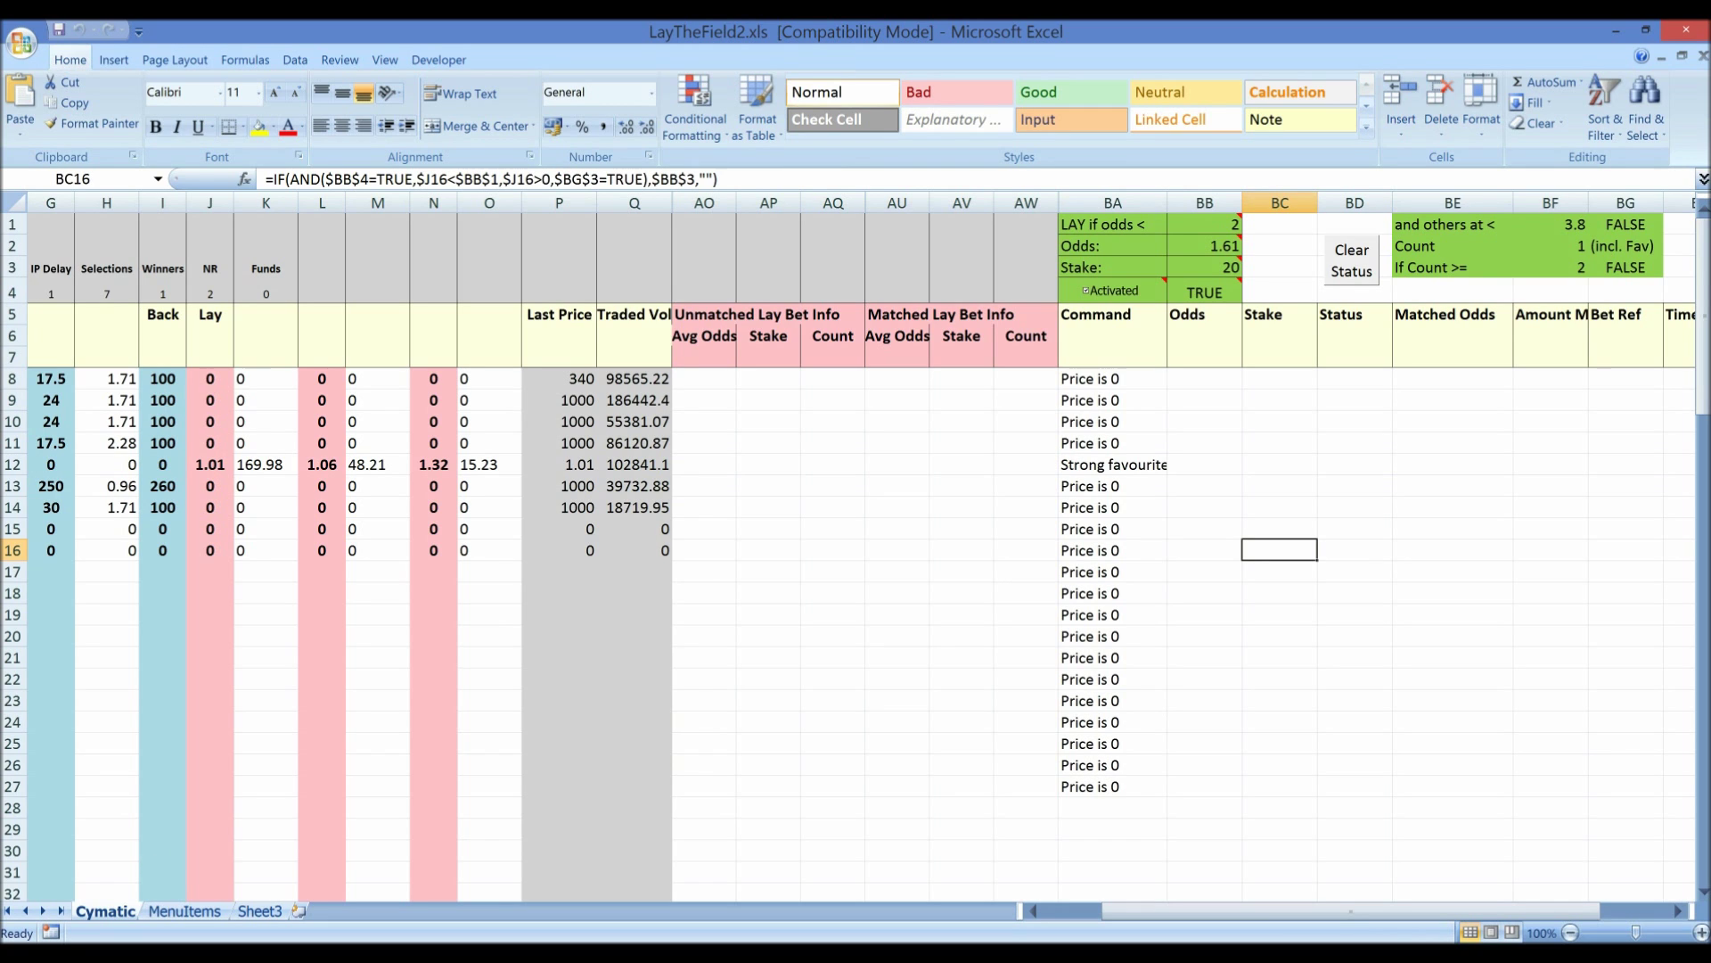
Step: Switch back to Cymatic Trader's suspended 15:15 Haydock Win market
key("alt+Tab")
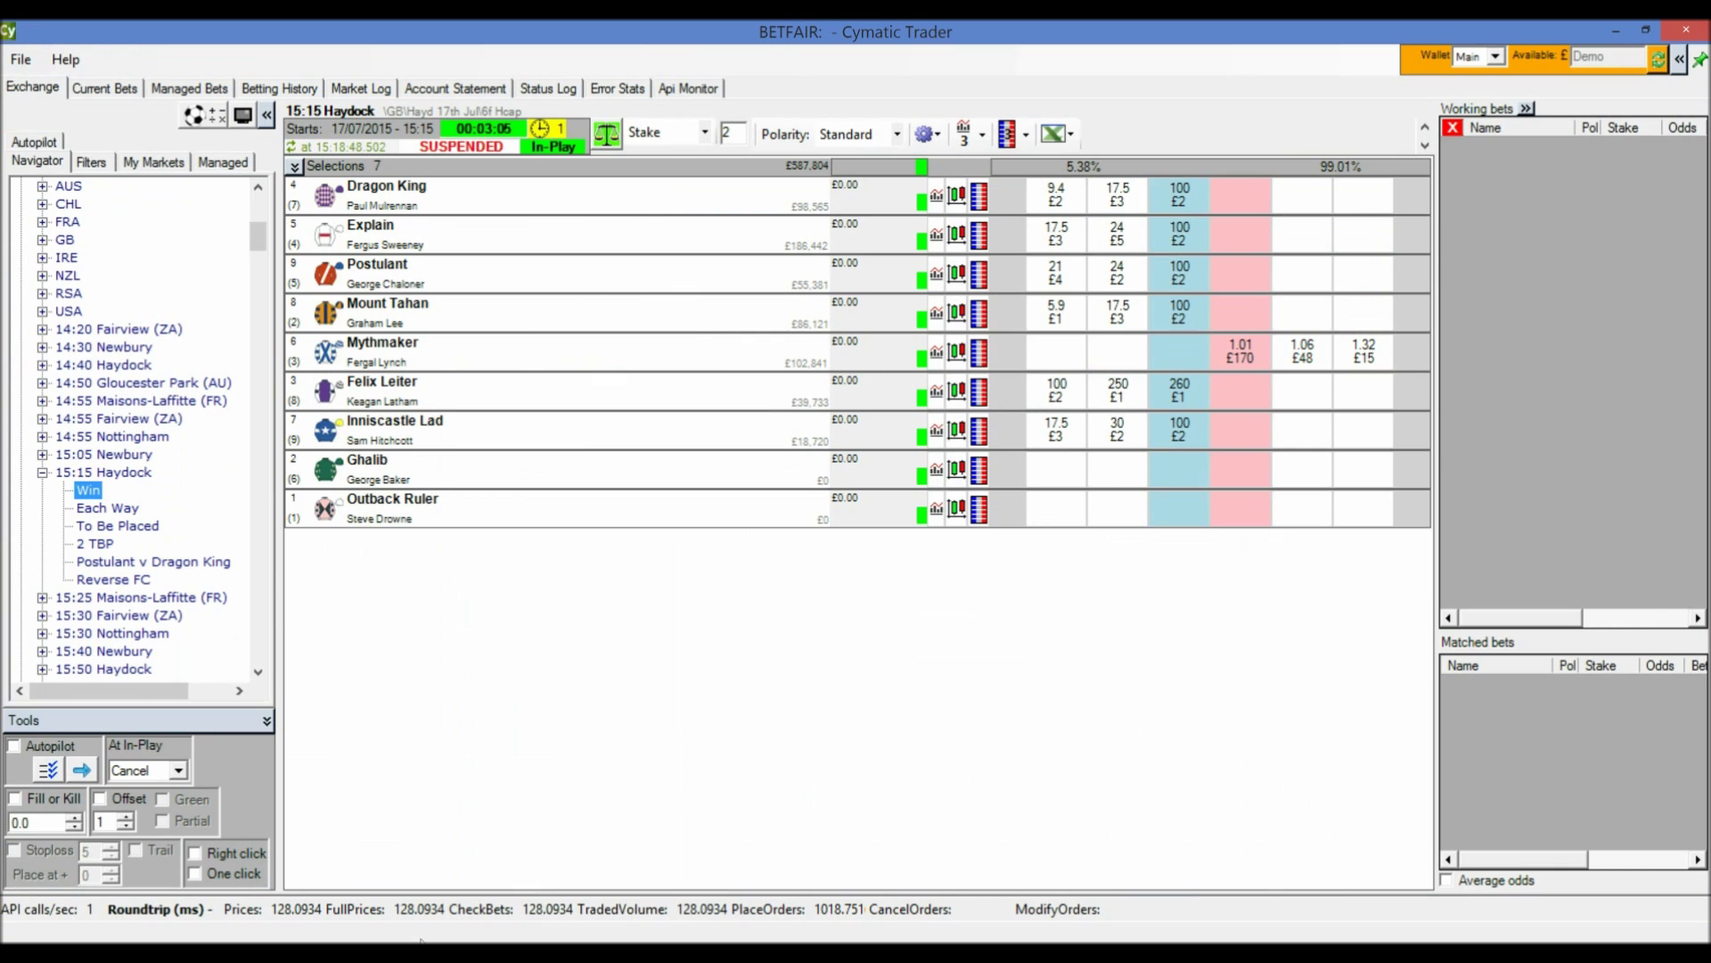
Step: Expand 15:30 Nottingham in the Navigator and load its Win market
left_click(42, 633)
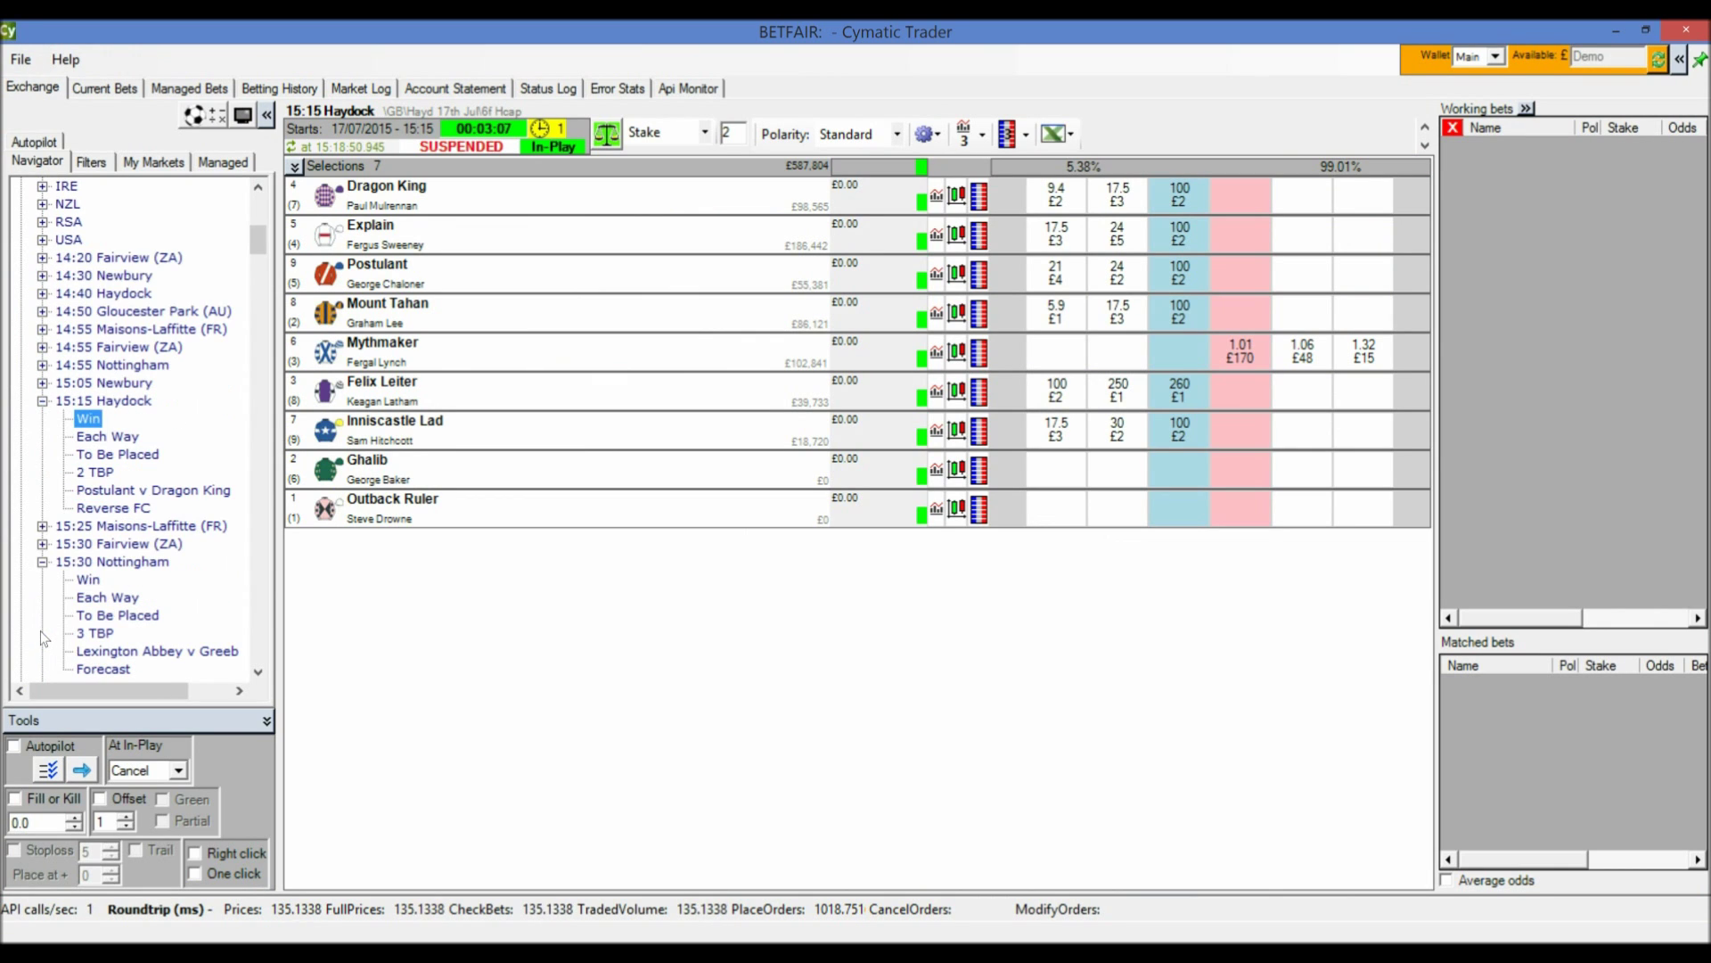
left_click(89, 580)
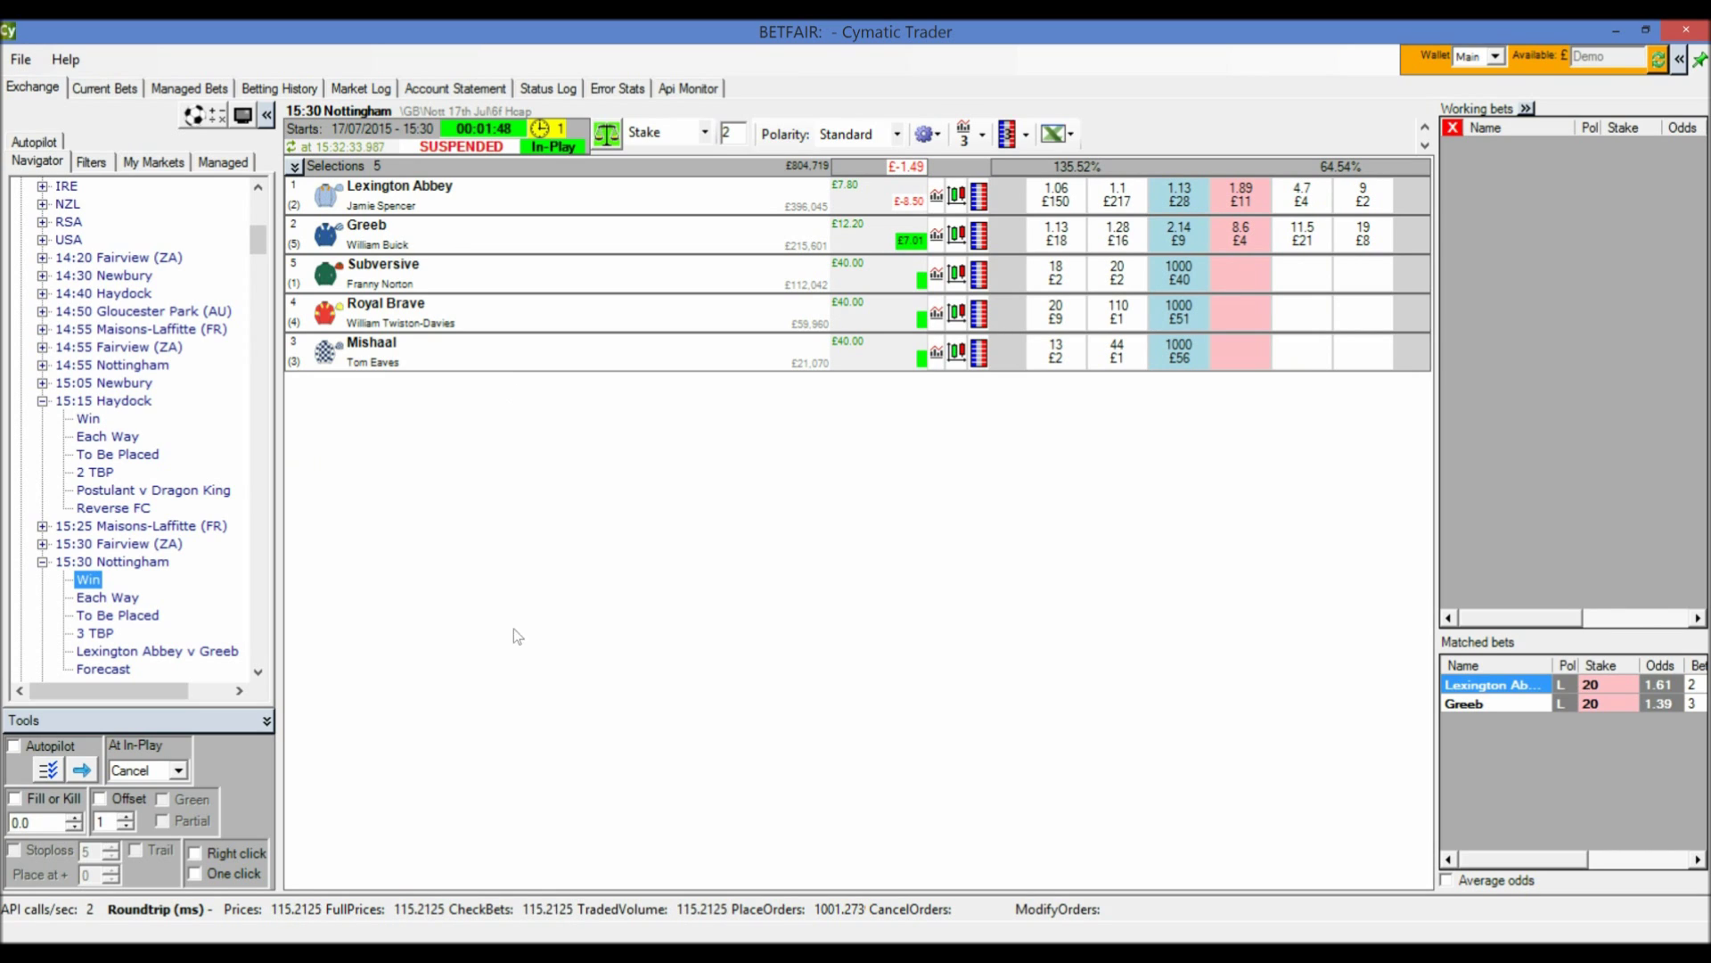
mouse_move(523, 952)
Step: Back in LayTheField2, check Lexington Abbey's and Greeb's matched odds, stakes and bet counts
key("alt+Tab")
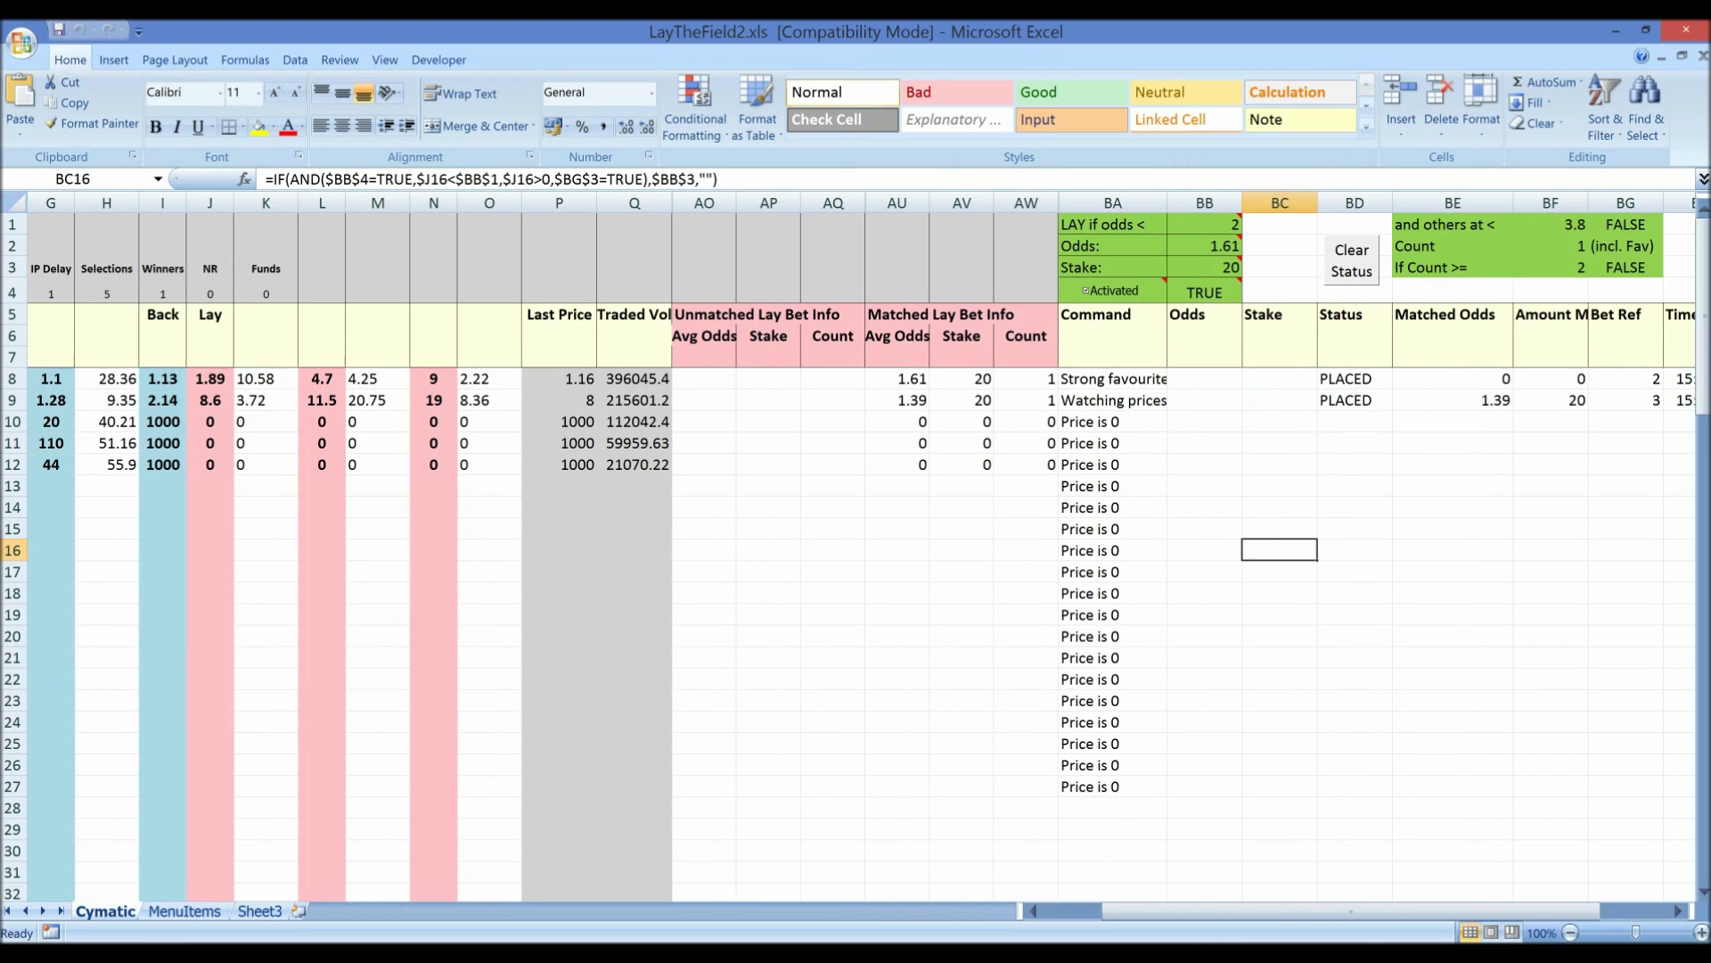
left_click(884, 381)
key("Down")
key("Right")
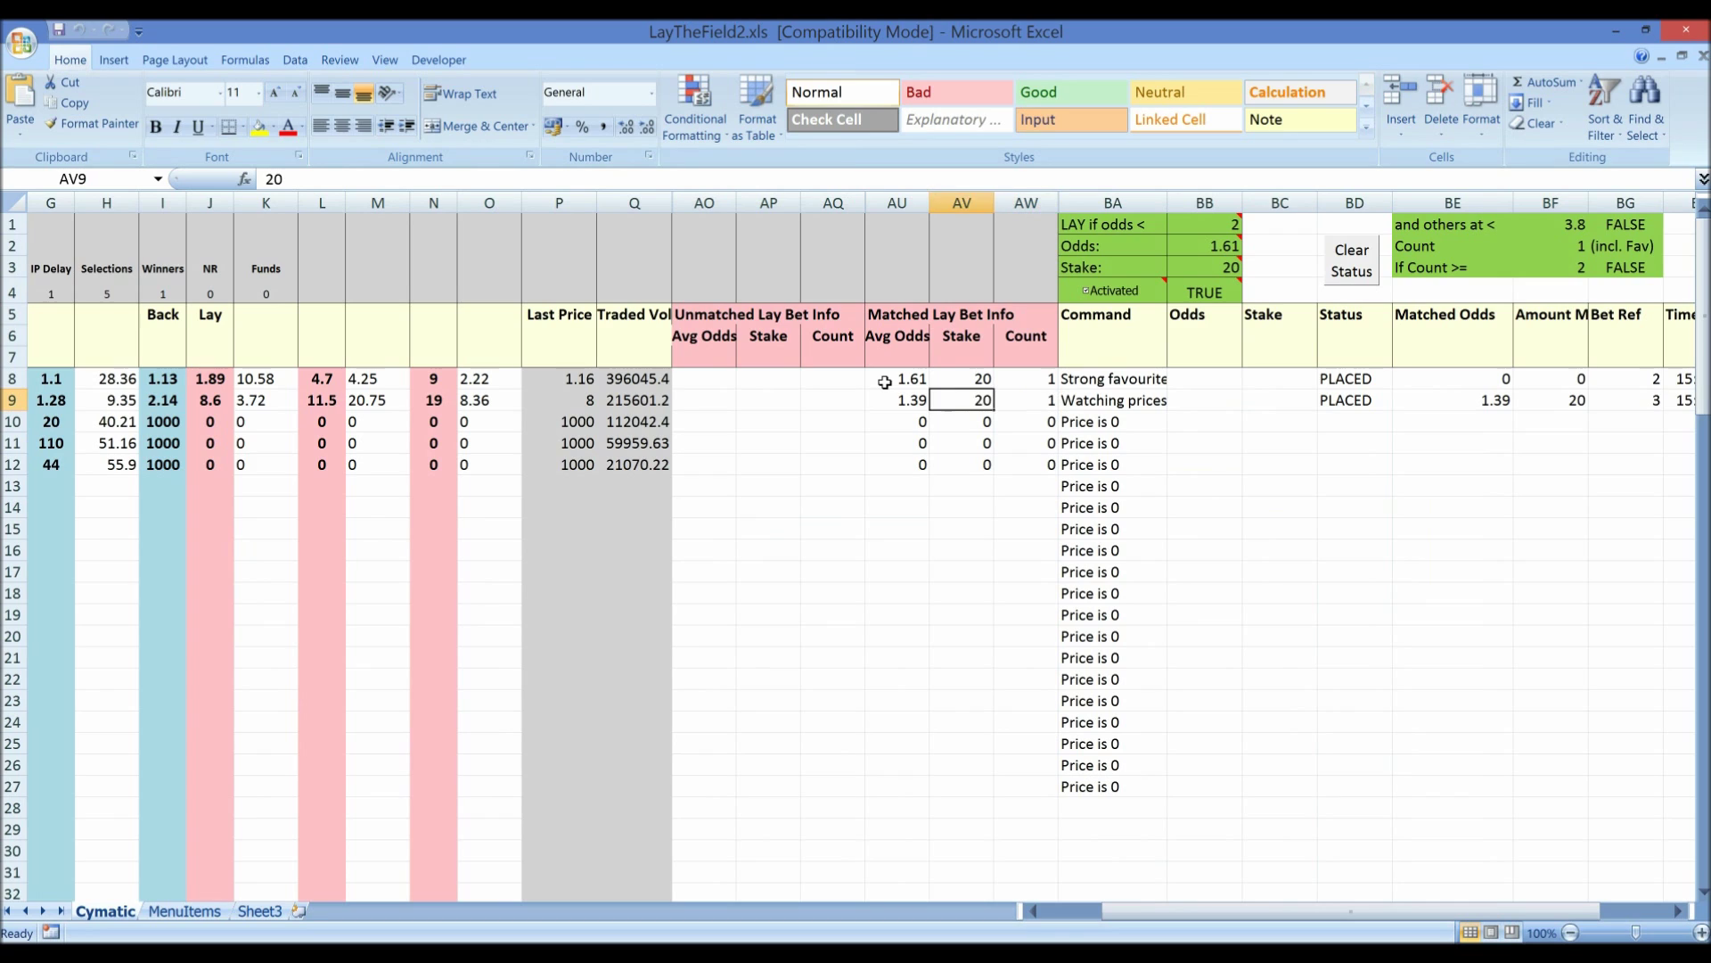
key("Left")
key("Up")
key("Right")
key("Right")
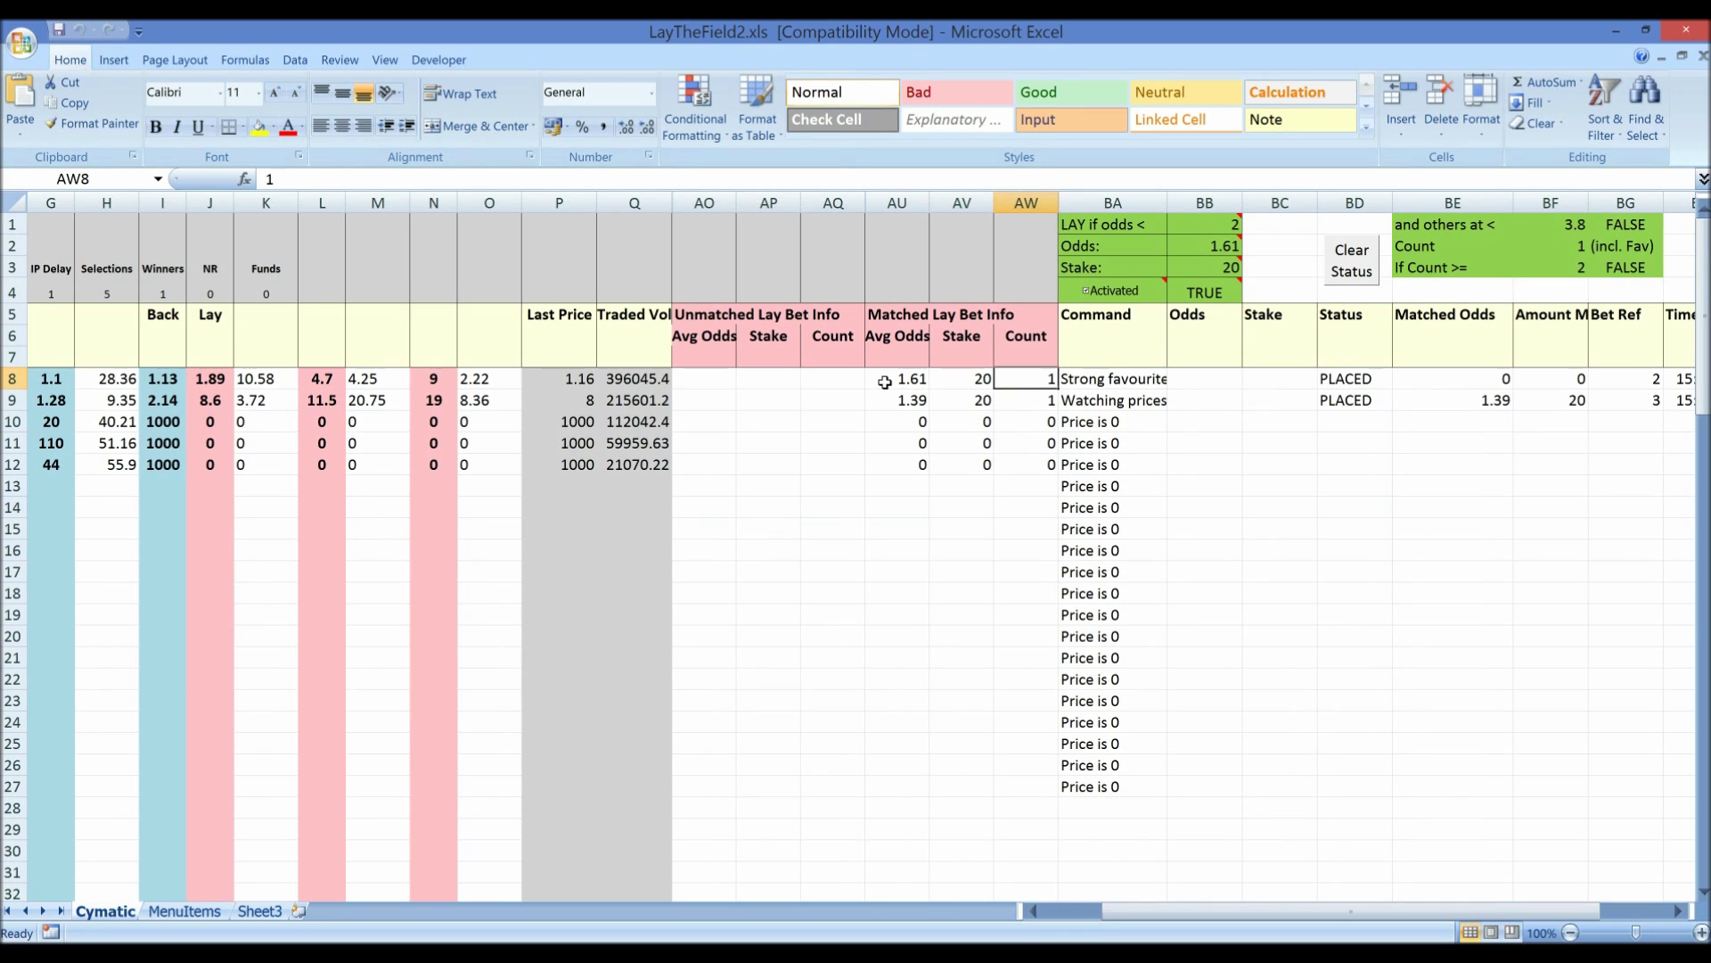
key("Down")
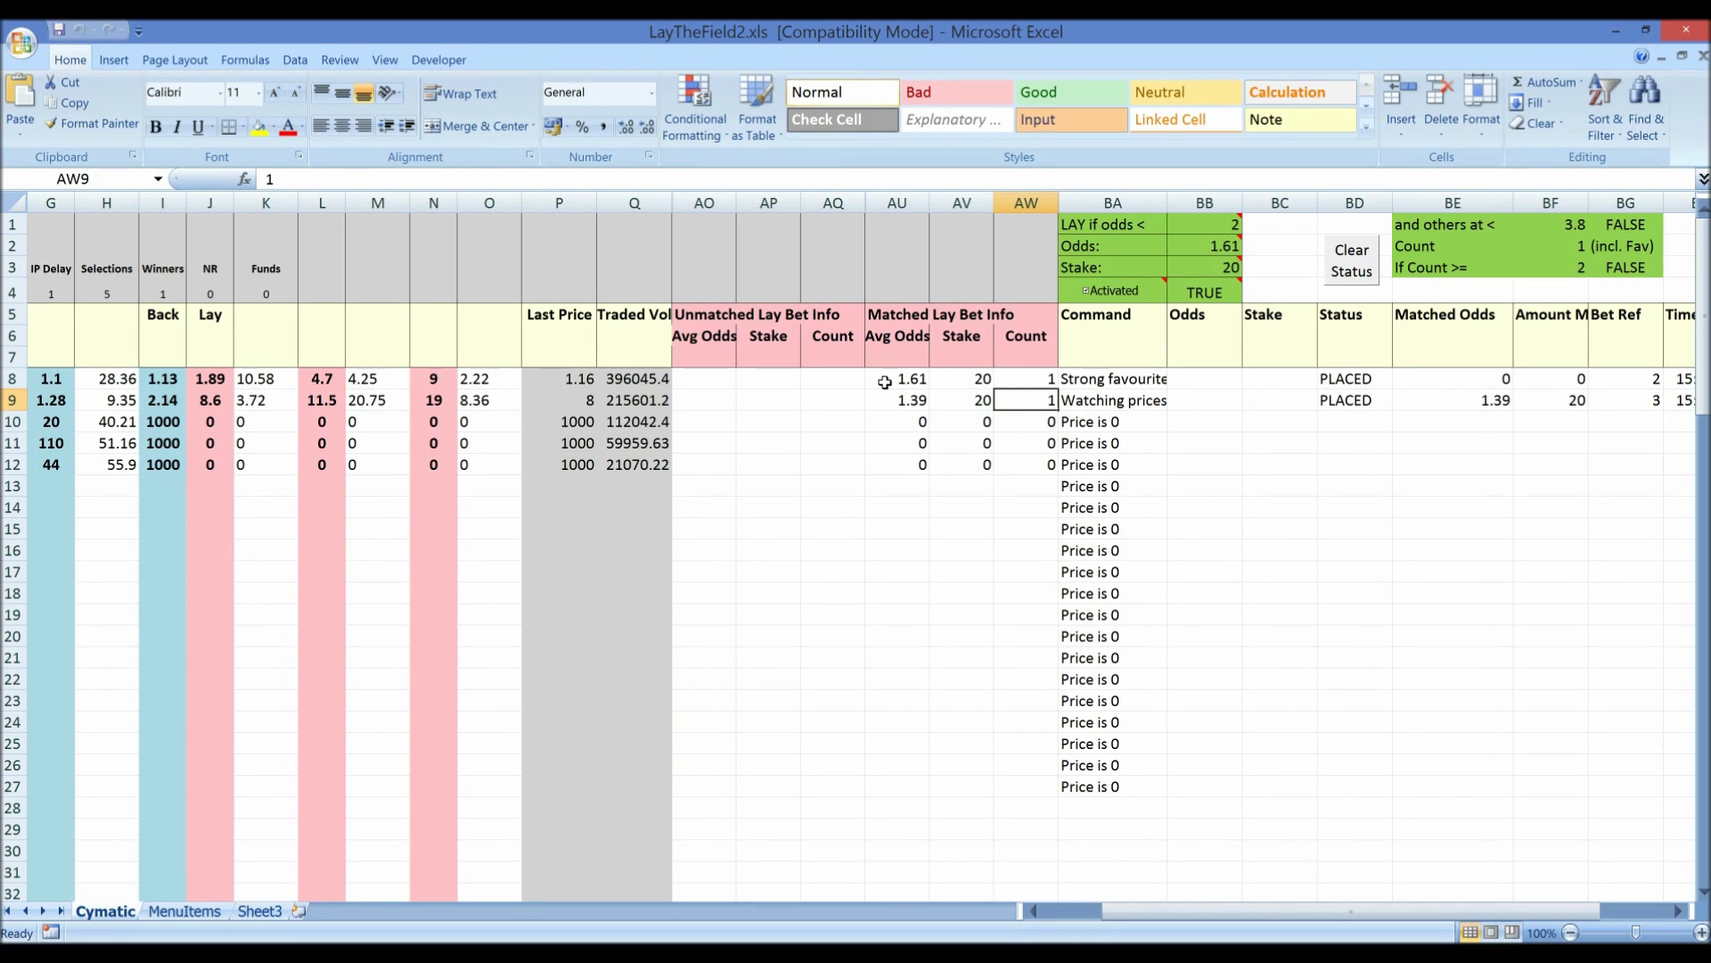
Step: Trace Greeb's row to bet time 15:31:47 and view the Command formulas in BA8 and BA9
key("Left")
key("Left")
key("Left")
key("Left")
key("Left")
key("Left")
key("Left")
key("Left")
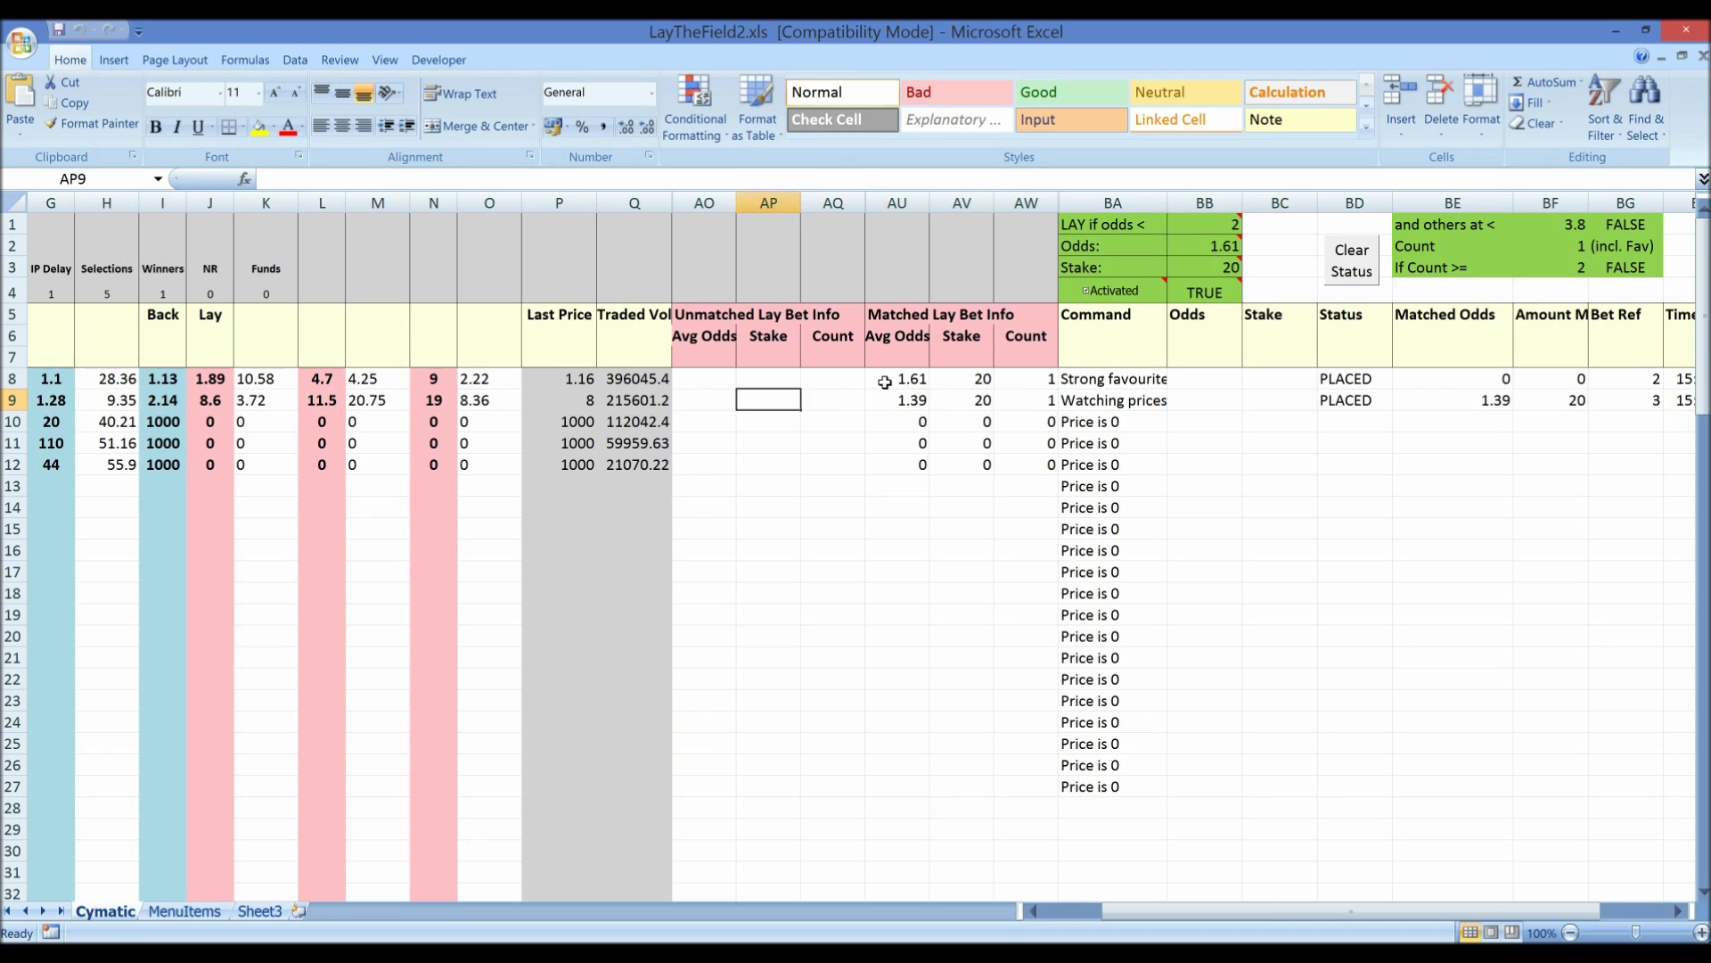
key("Left")
key("Left")
key("Left")
key("Left")
key("Left")
key("Left")
key("Left")
key("Left")
key("Left")
key("Left")
key("Left")
key("Left")
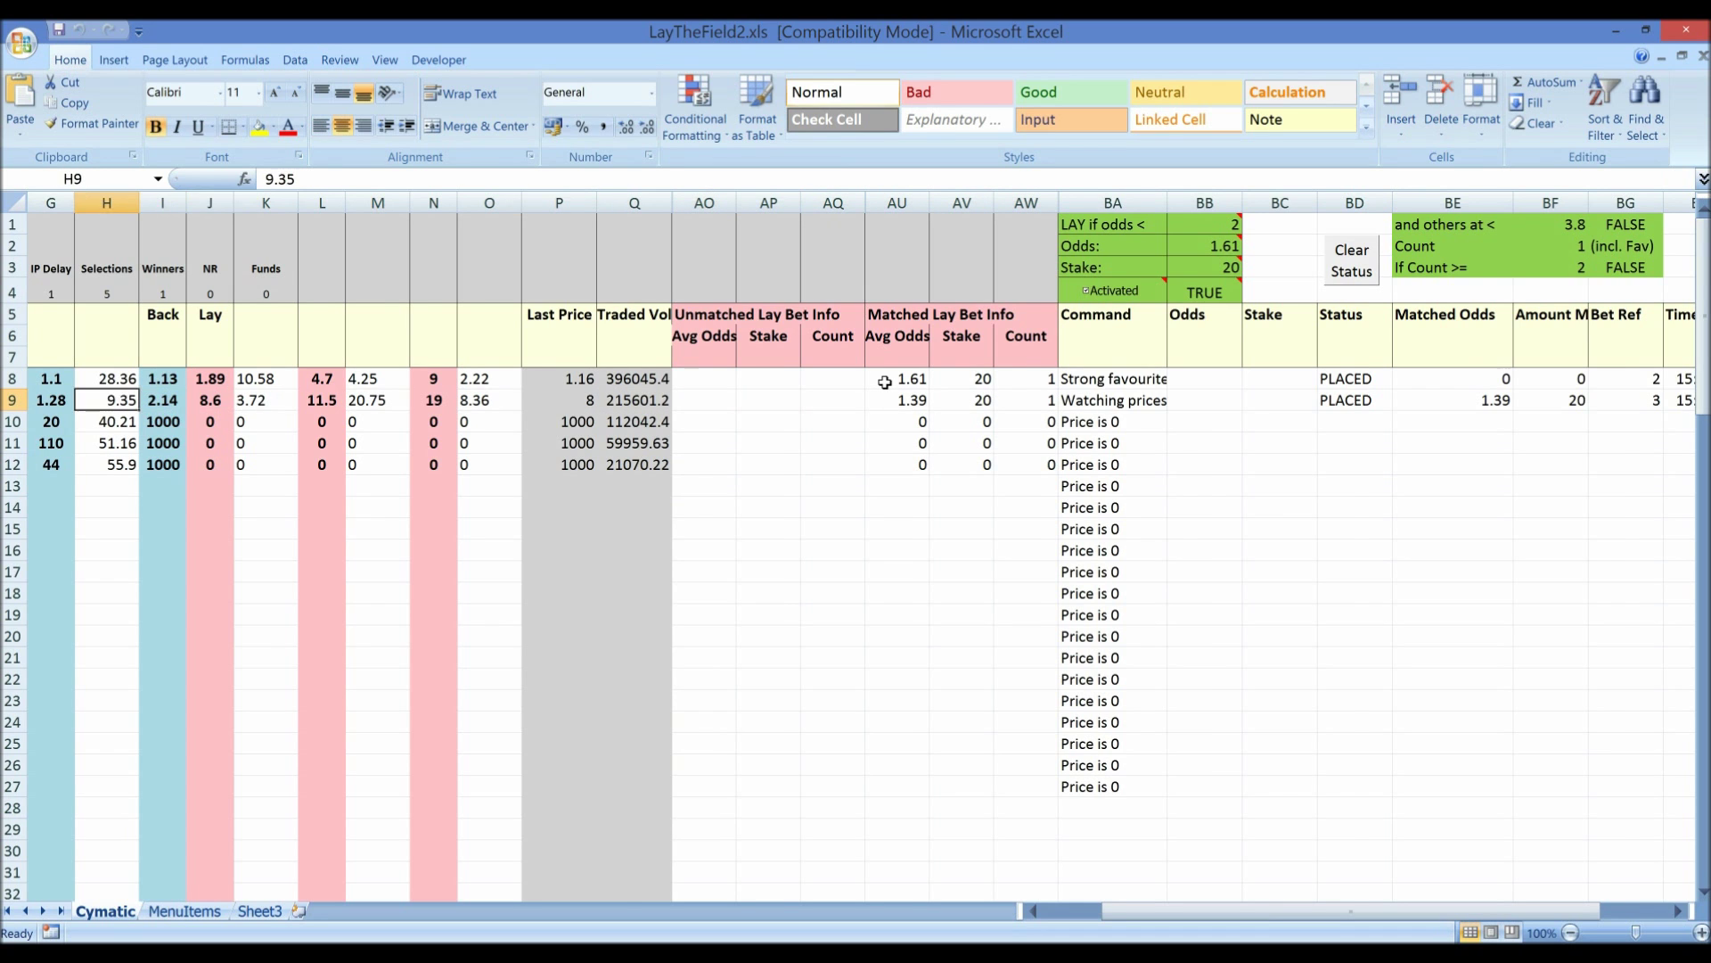
key("Left")
key("Left")
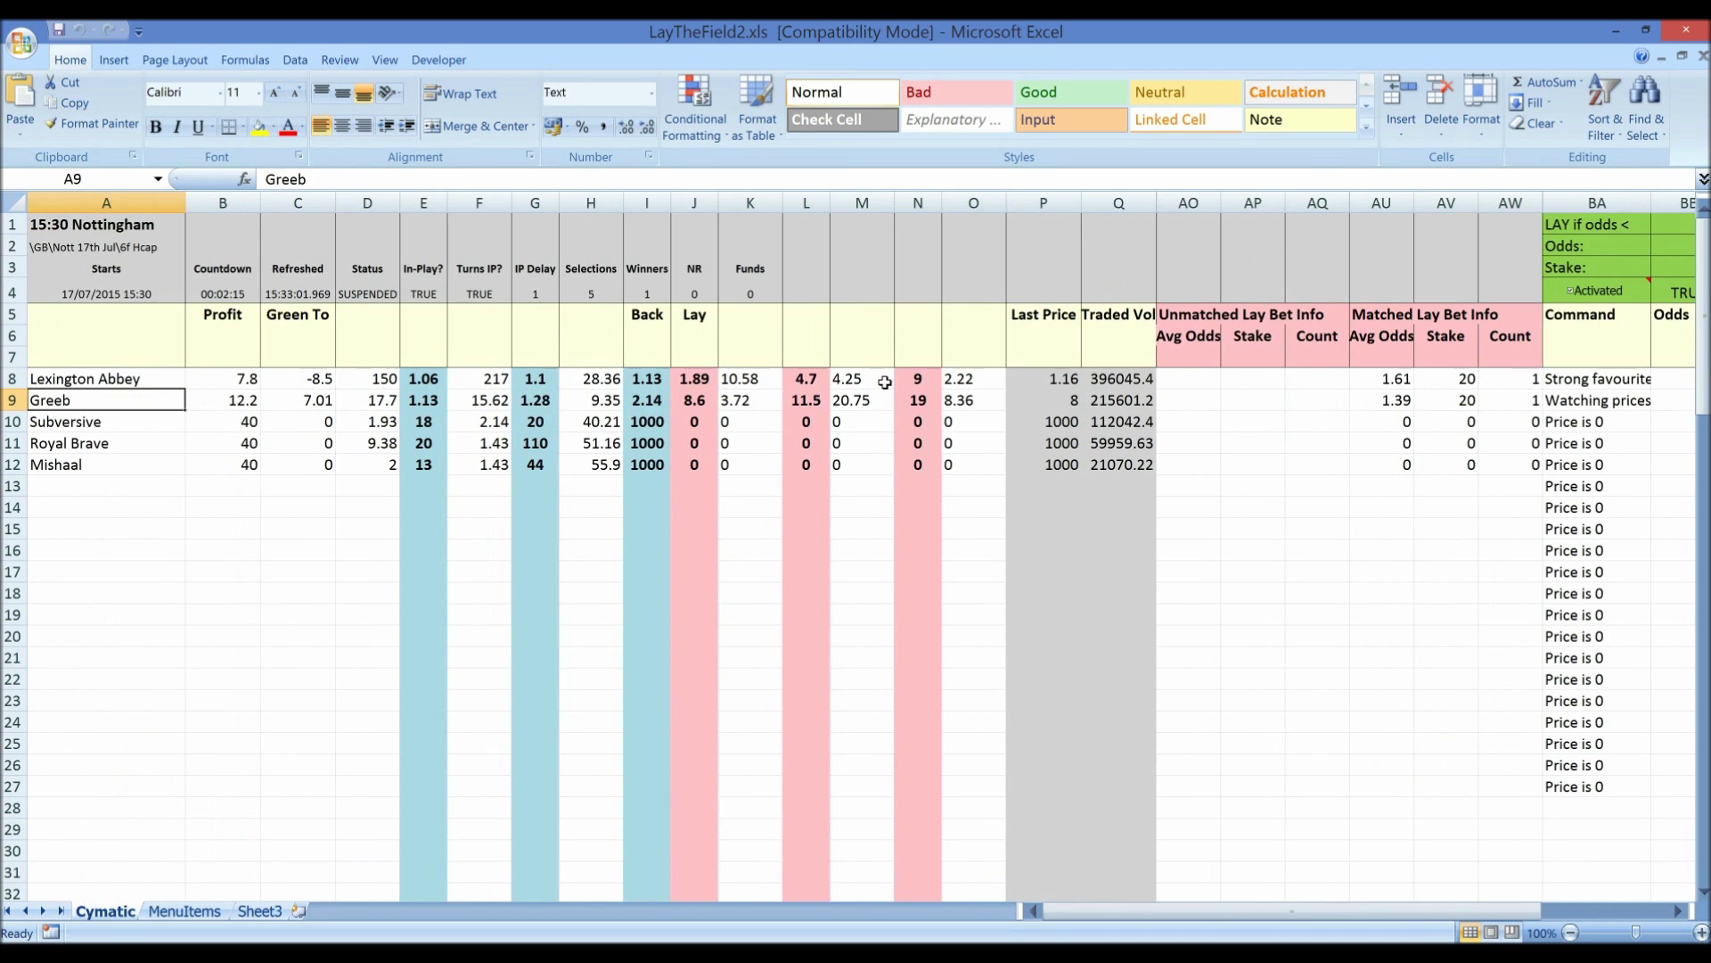
key("Right")
key("Right")
key("Right")
key("Right")
key("Right")
key("Right")
key("Right")
key("Right")
key("Right")
key("Right")
key("Right")
key("Right")
key("Right")
key("Right")
key("Right")
key("Right")
key("Right")
key("Right")
key("Right")
key("Right")
key("Right")
key("Right")
key("Right")
key("Right")
key("Right")
key("Right")
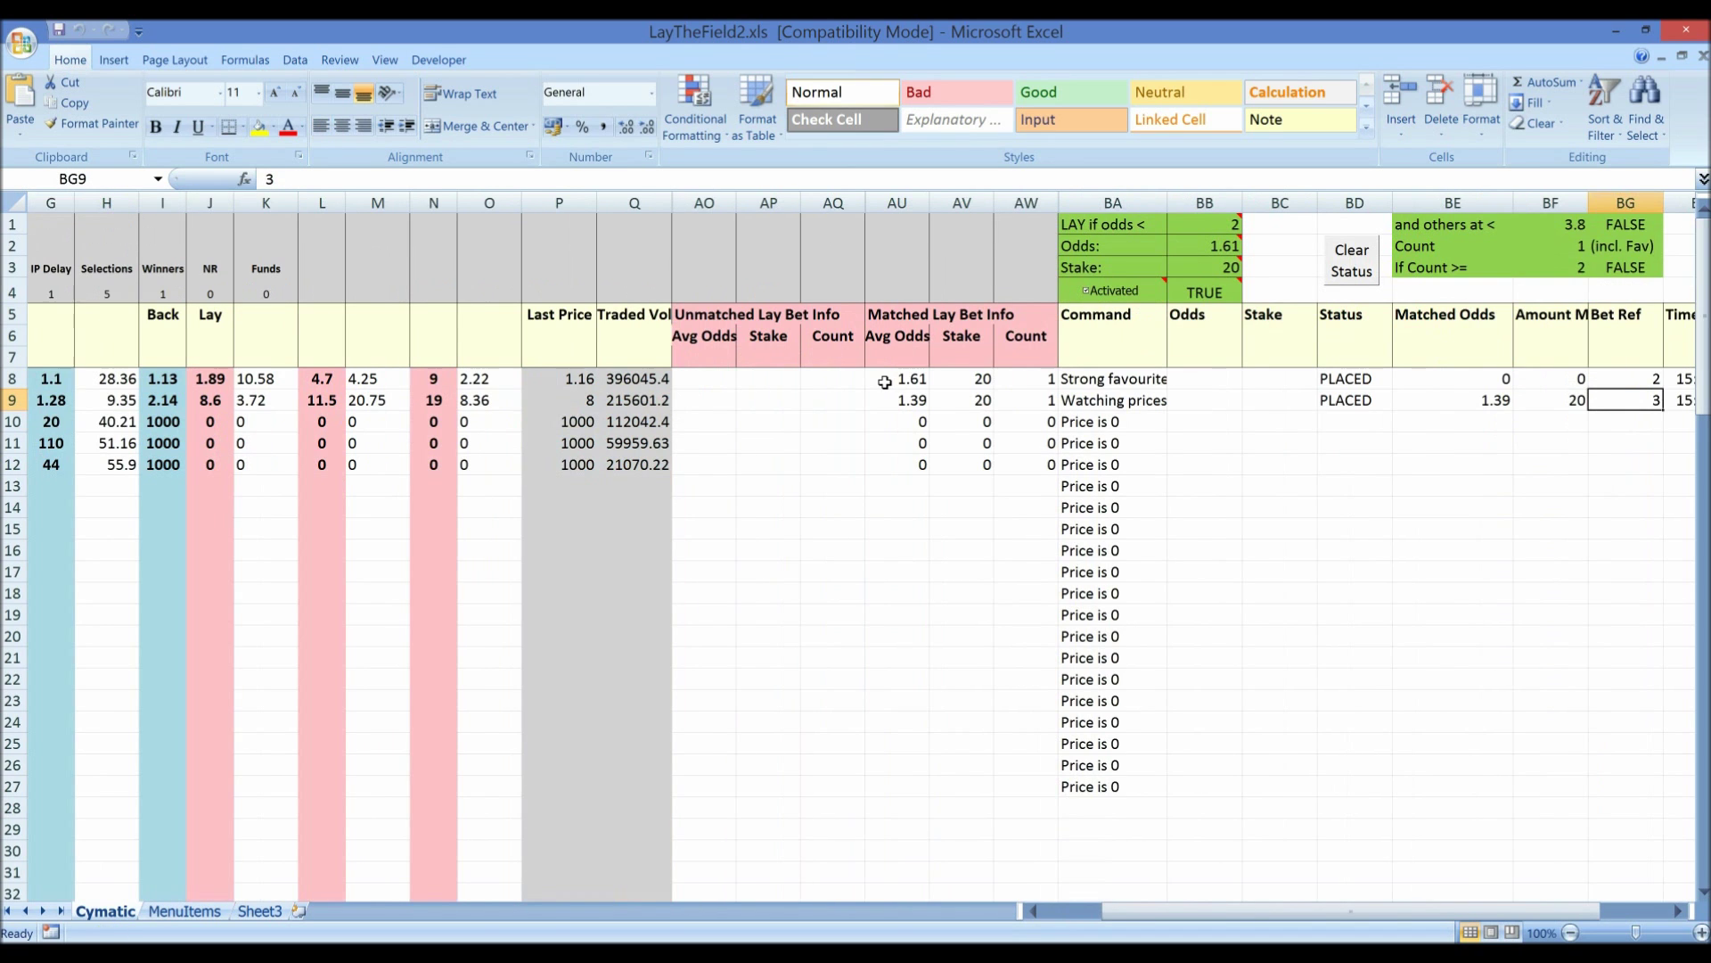
key("Right")
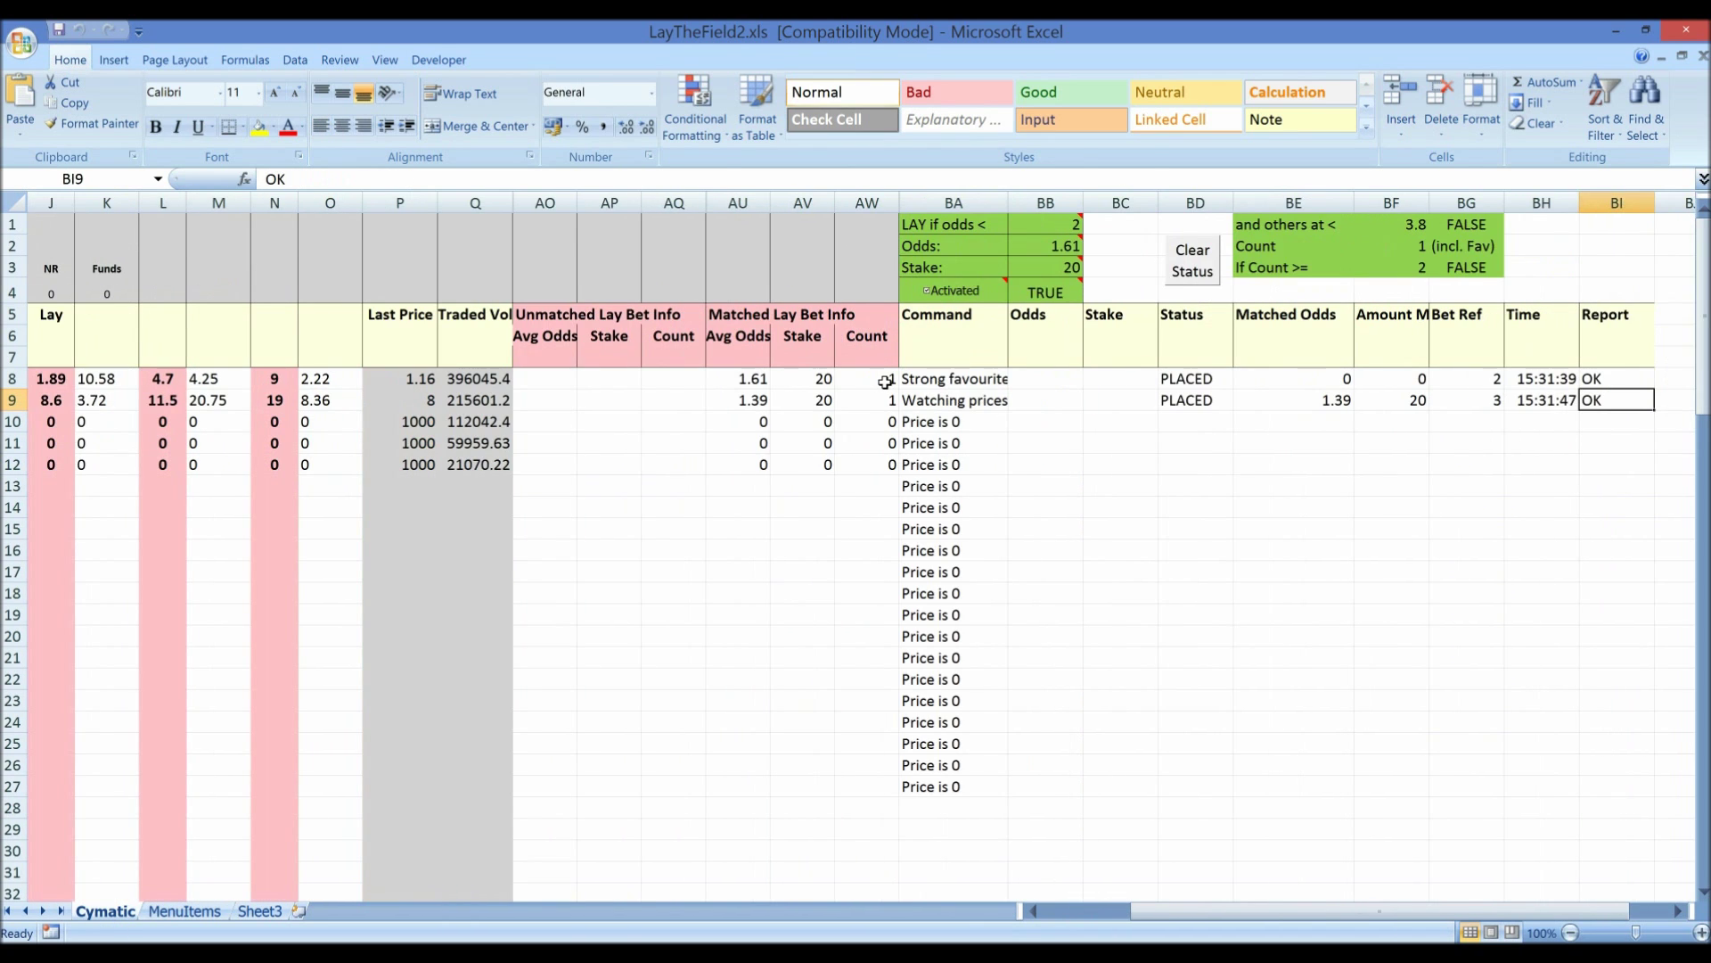
key("Left")
key("Left")
key("Left")
key("Left")
key("Left")
key("Left")
key("Left")
key("Left")
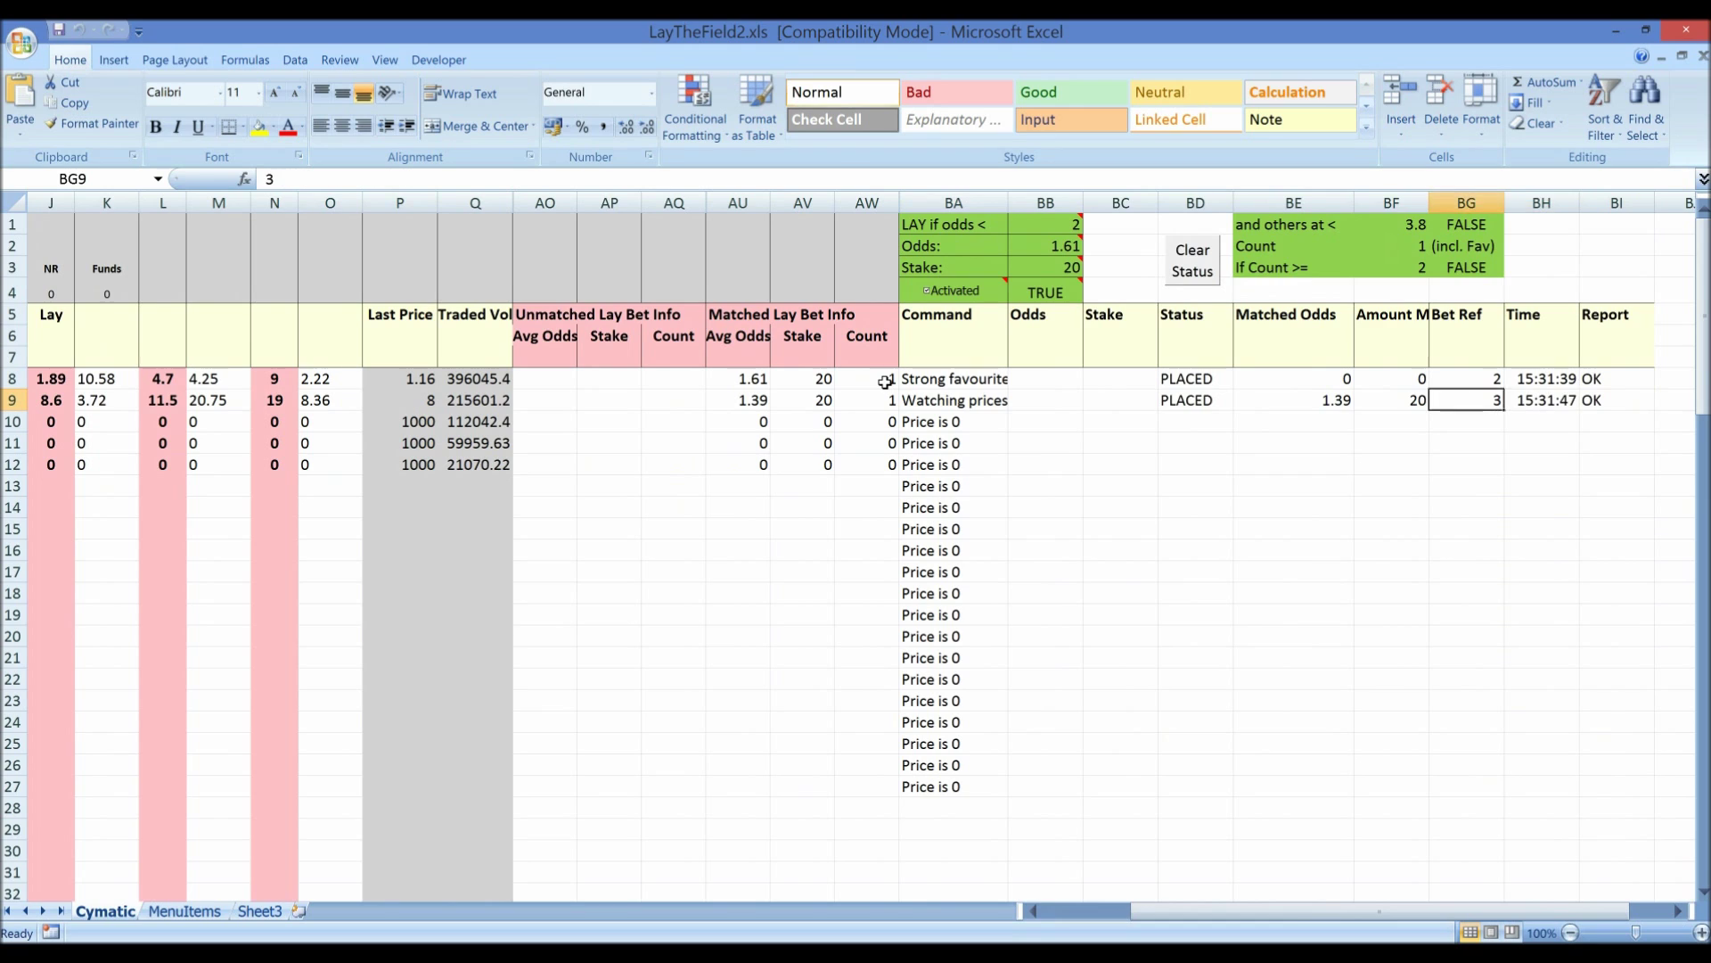
key("Up")
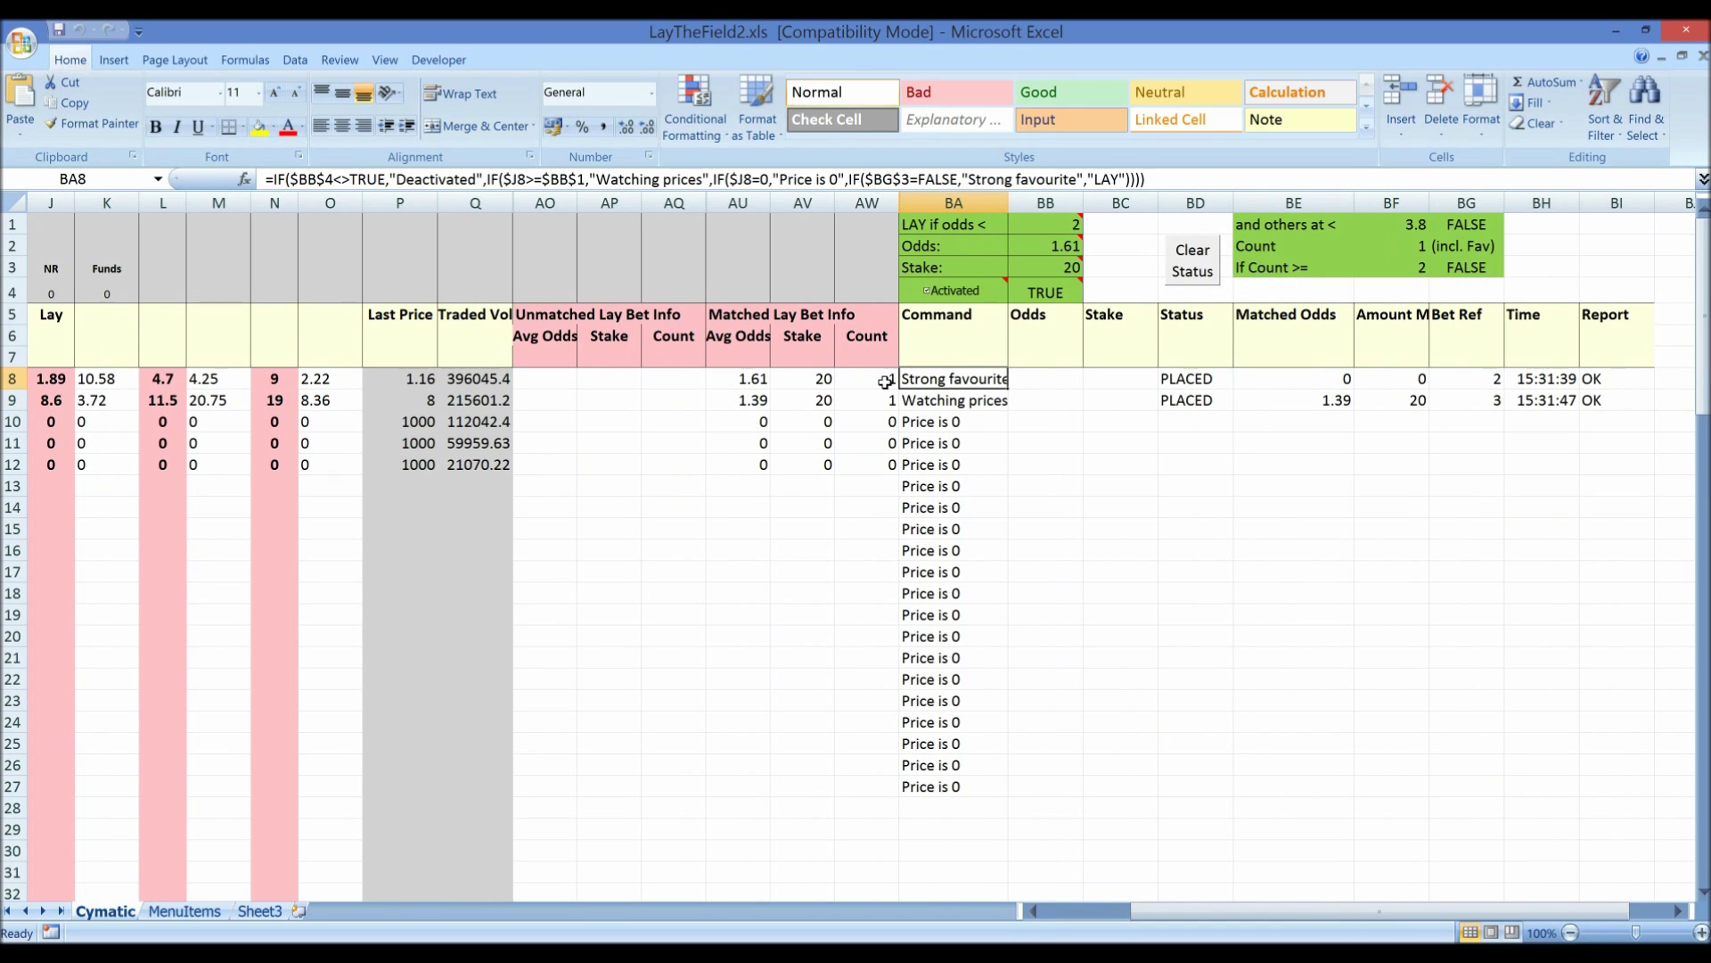
key("Down")
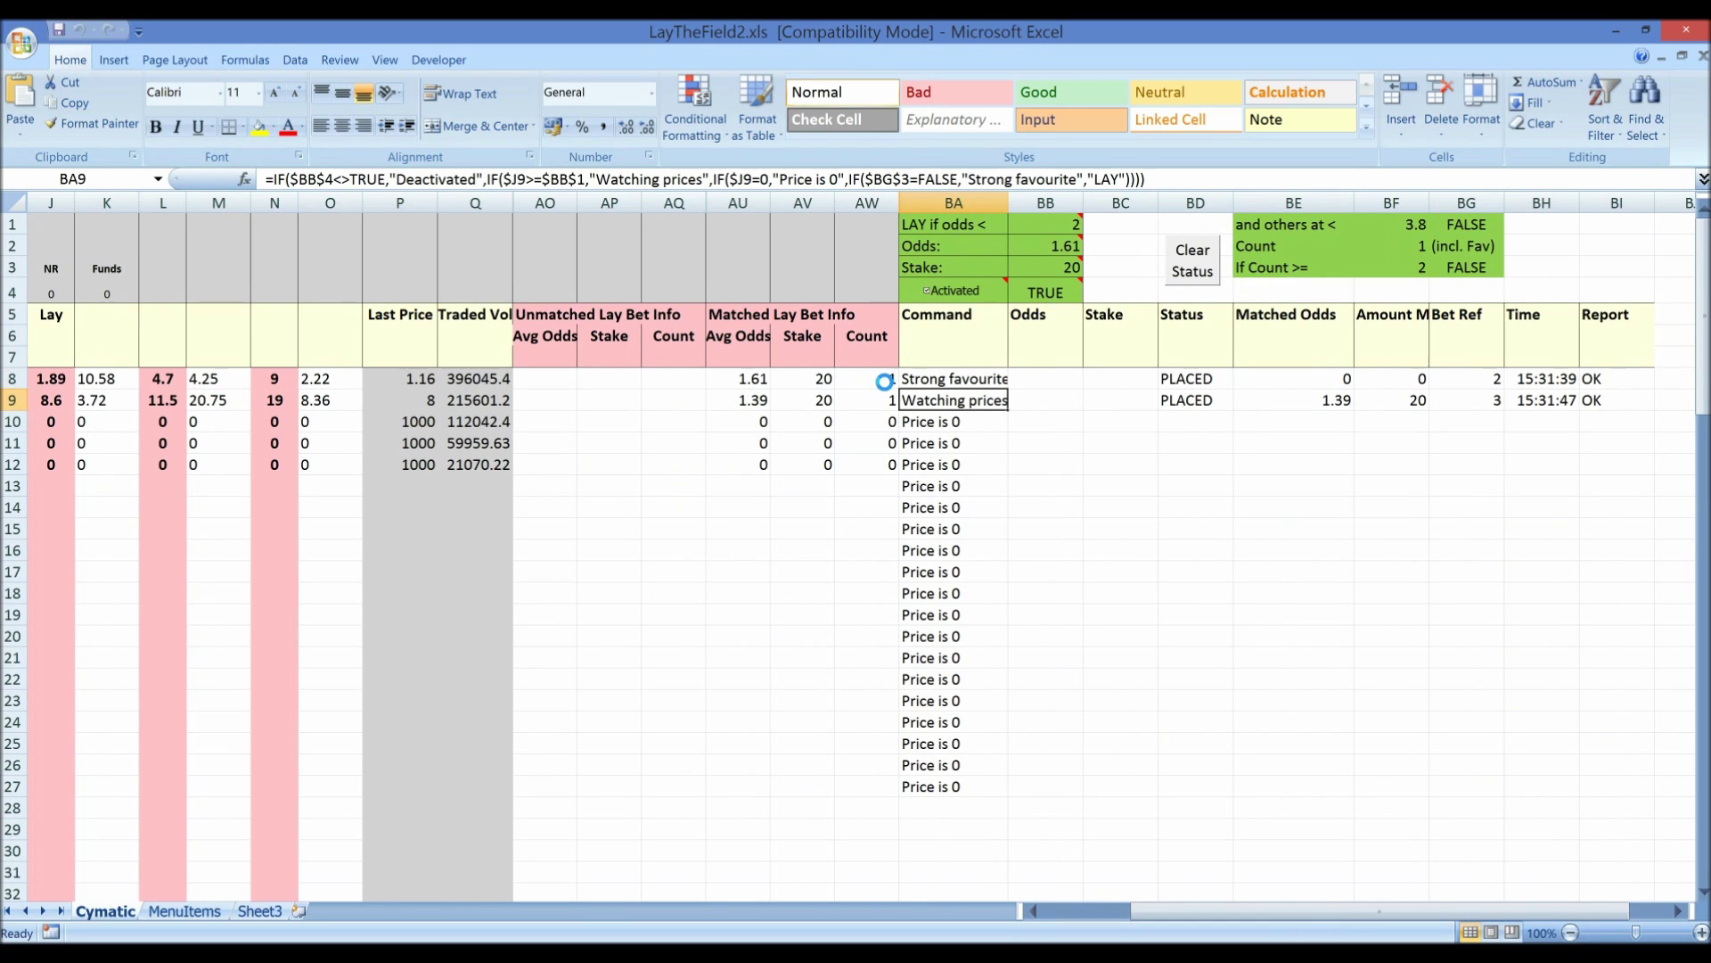
Step: Inspect the Odds formula in BB11 and follow Royal Brave's row to the Matched Odds column
left_click(1054, 442)
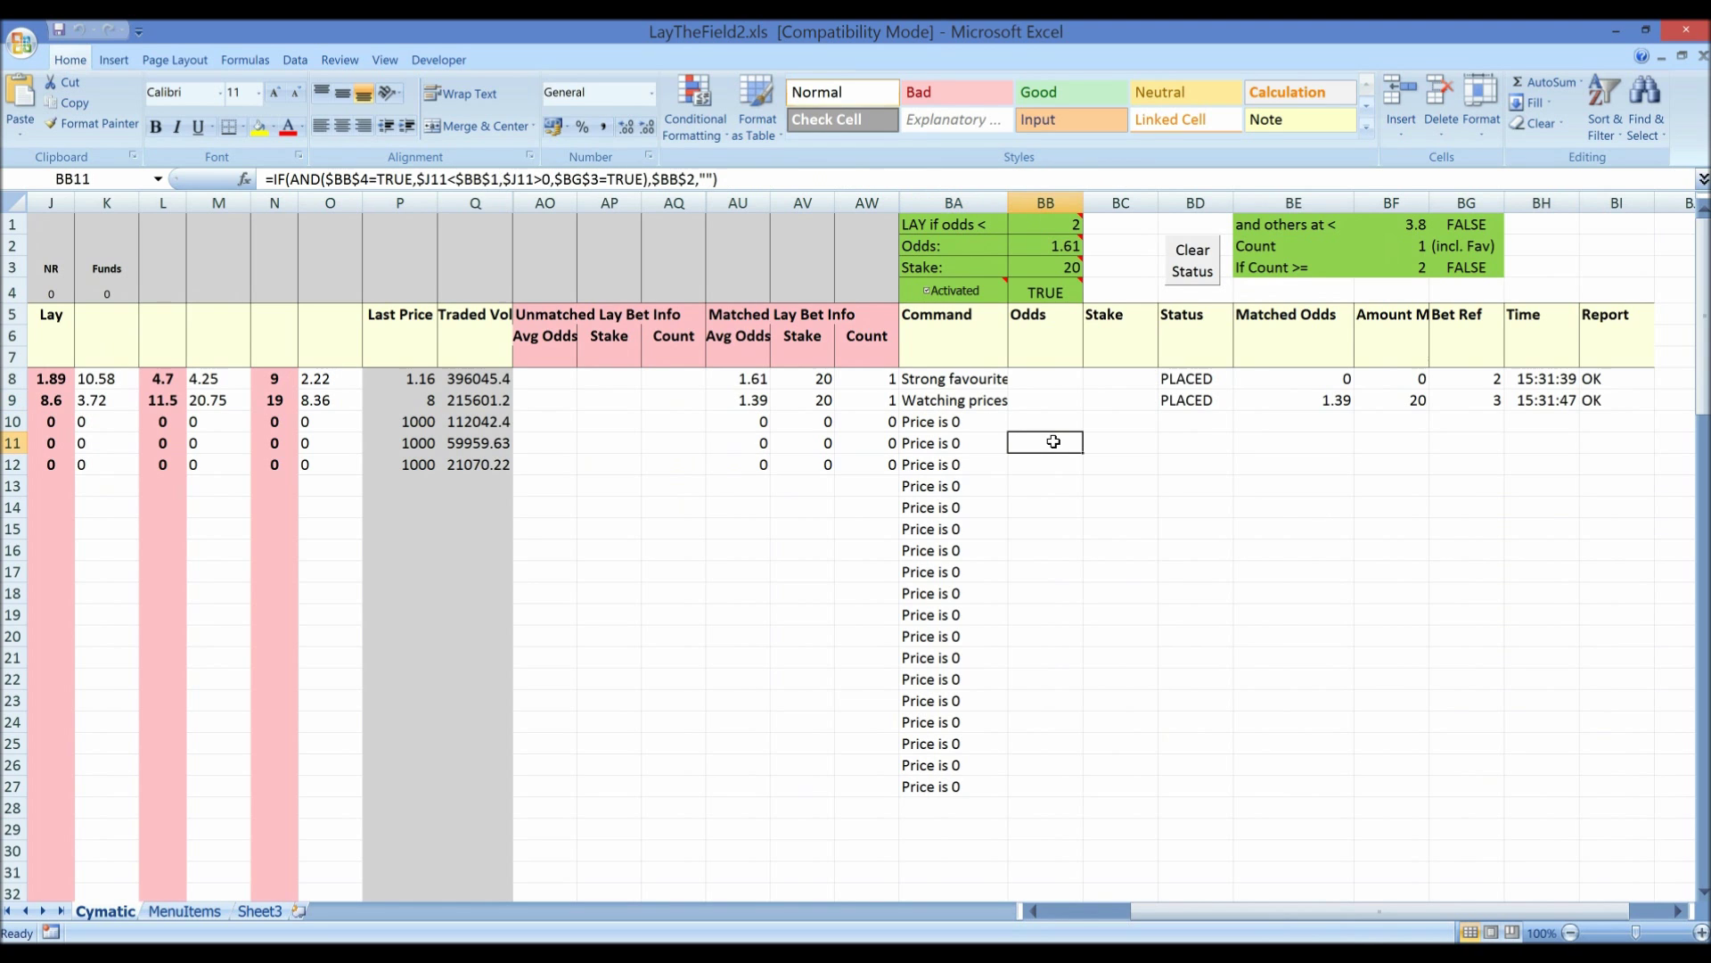
key("Left")
key("Left")
key("Left")
key("Left")
key("Left")
key("Left")
key("Left")
key("Left")
key("Left")
key("Left")
key("Left")
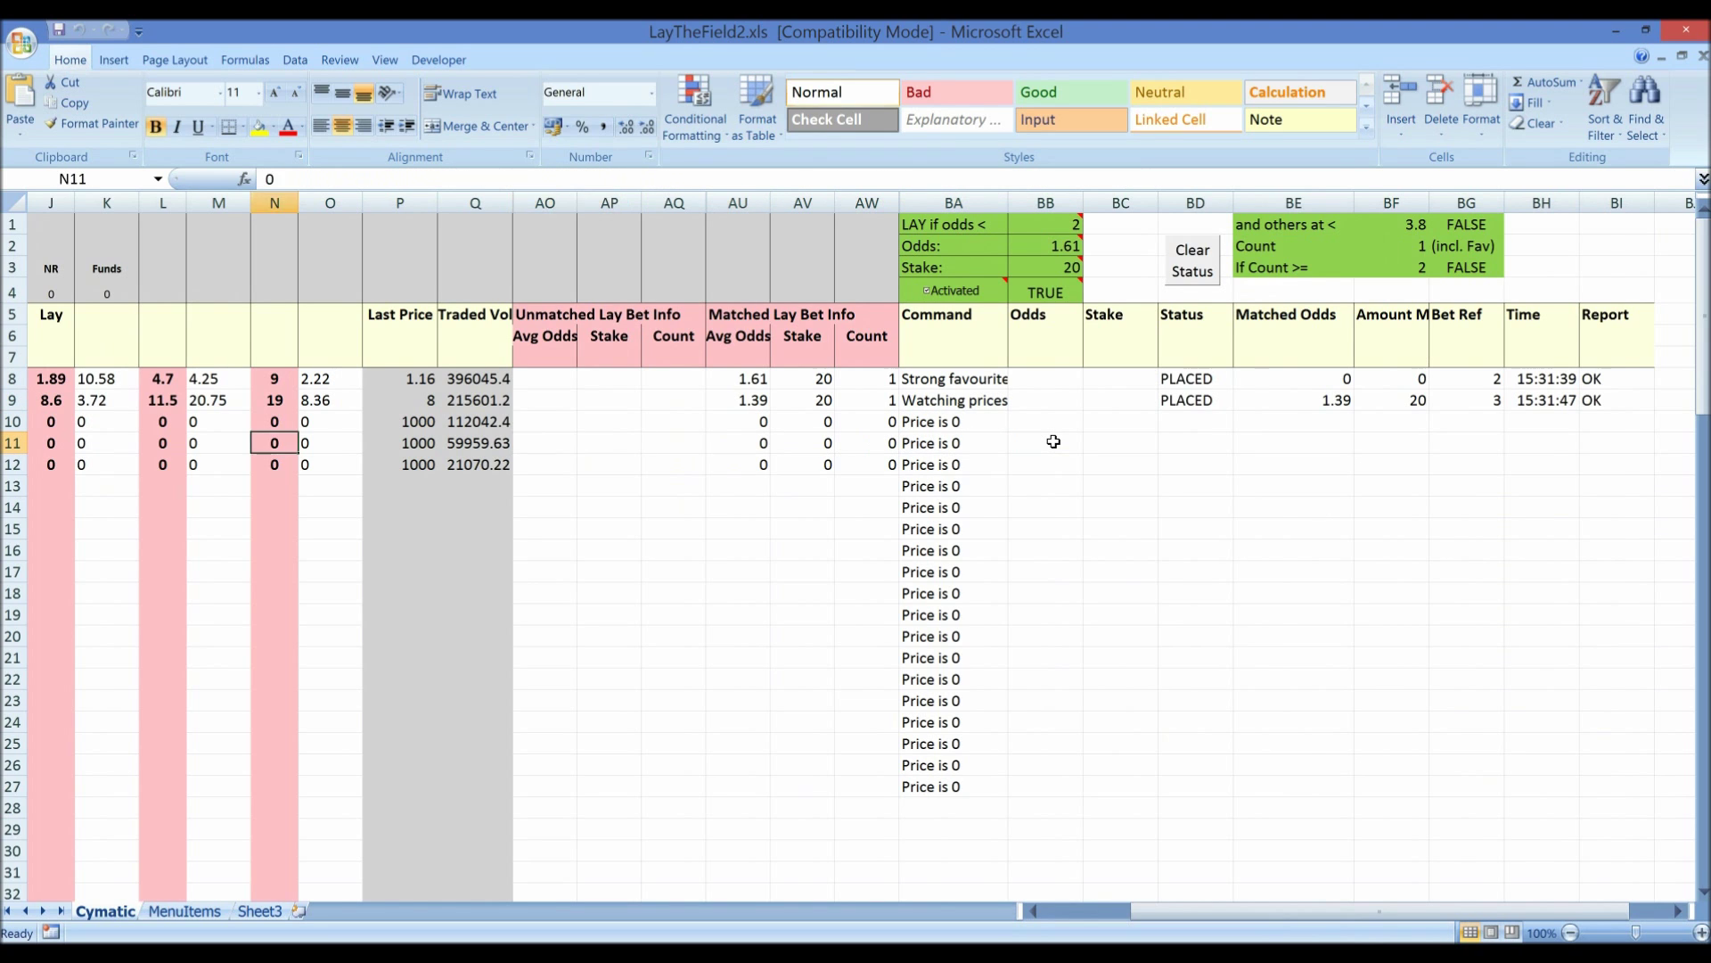
key("Left")
key("Left")
key("Left")
key("Left")
key("Left")
key("Left")
key("Left")
key("Left")
key("Left")
key("Left")
key("Left")
key("Left")
key("Left")
key("Right")
key("Right")
key("Right")
key("Right")
key("Right")
key("Right")
key("Right")
key("Right")
key("Right")
key("Right")
key("Right")
key("Right")
key("Right")
key("Right")
key("Right")
key("Right")
key("Right")
key("Right")
key("Right")
key("Right")
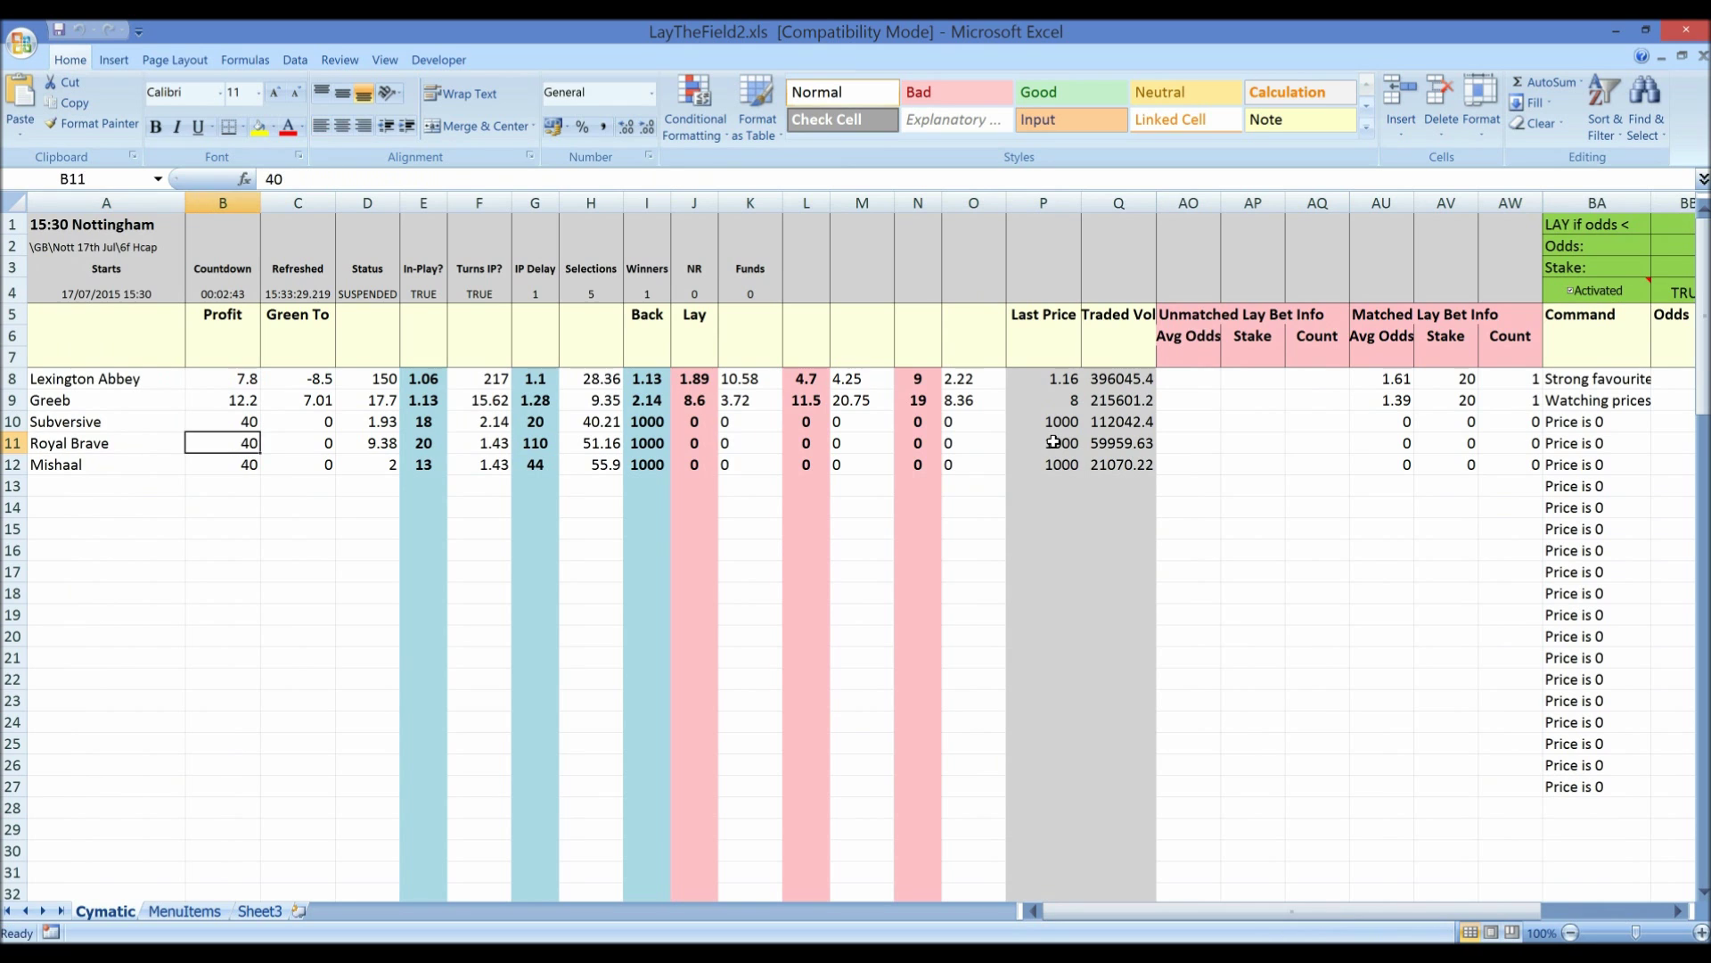
key("Right")
key("Right")
key("Right")
key("Right")
key("Right")
key("Right")
key("Right")
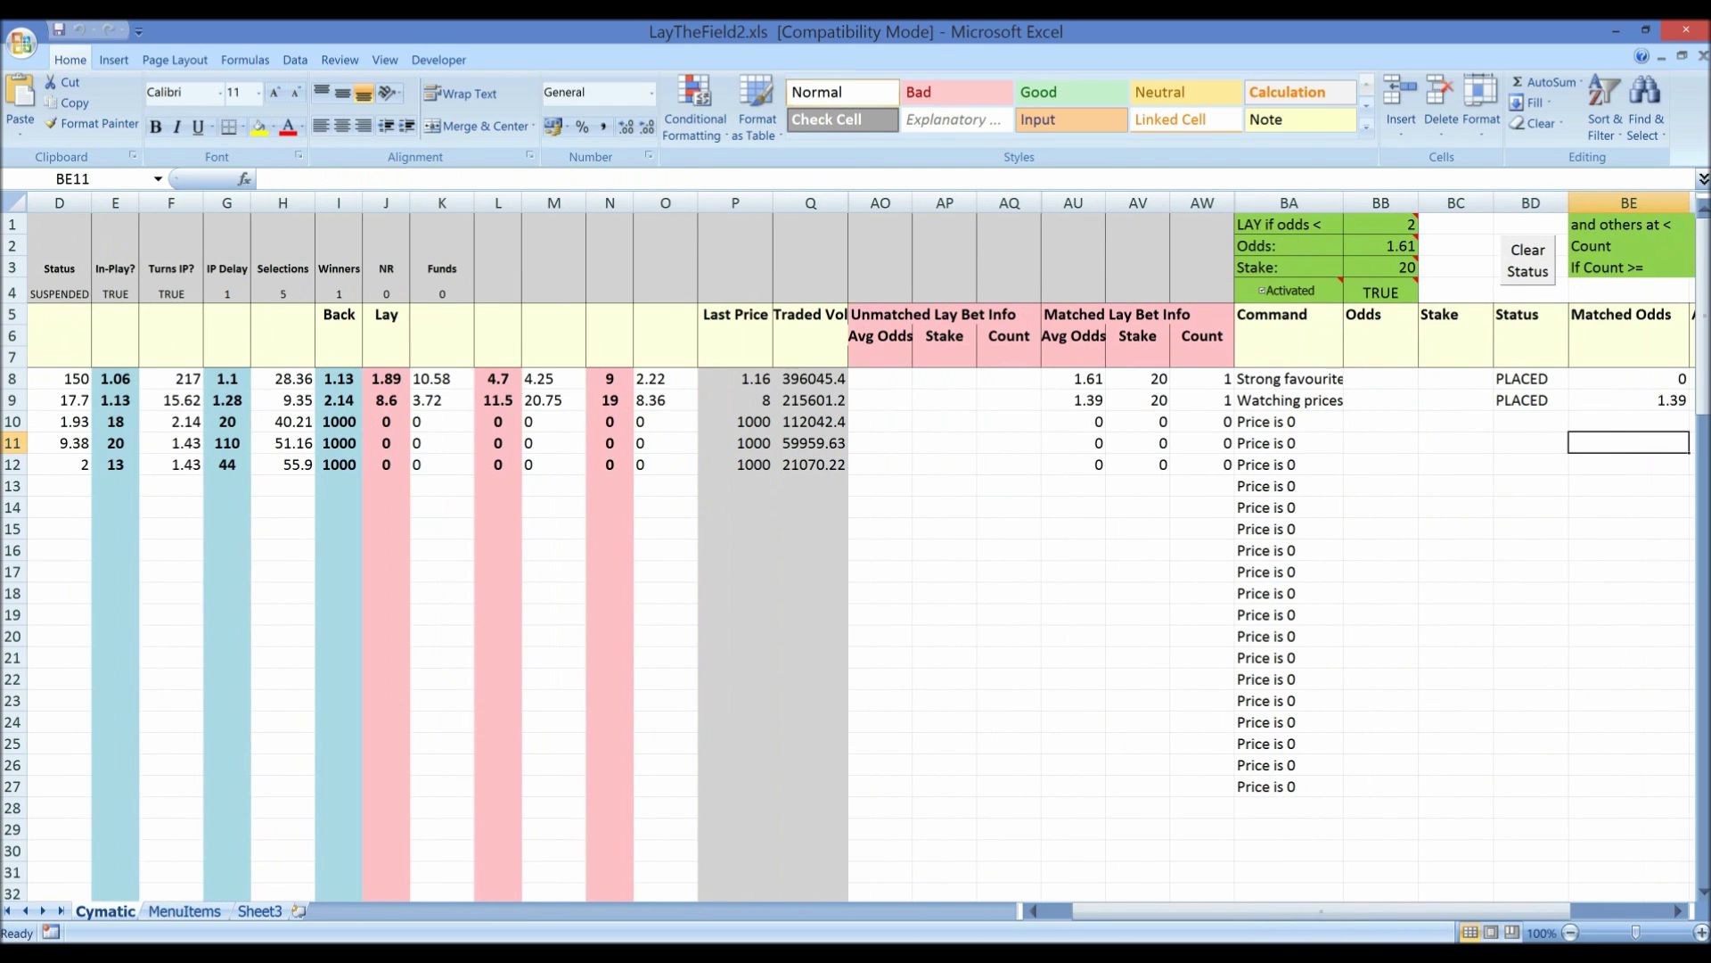
mouse_move(466, 953)
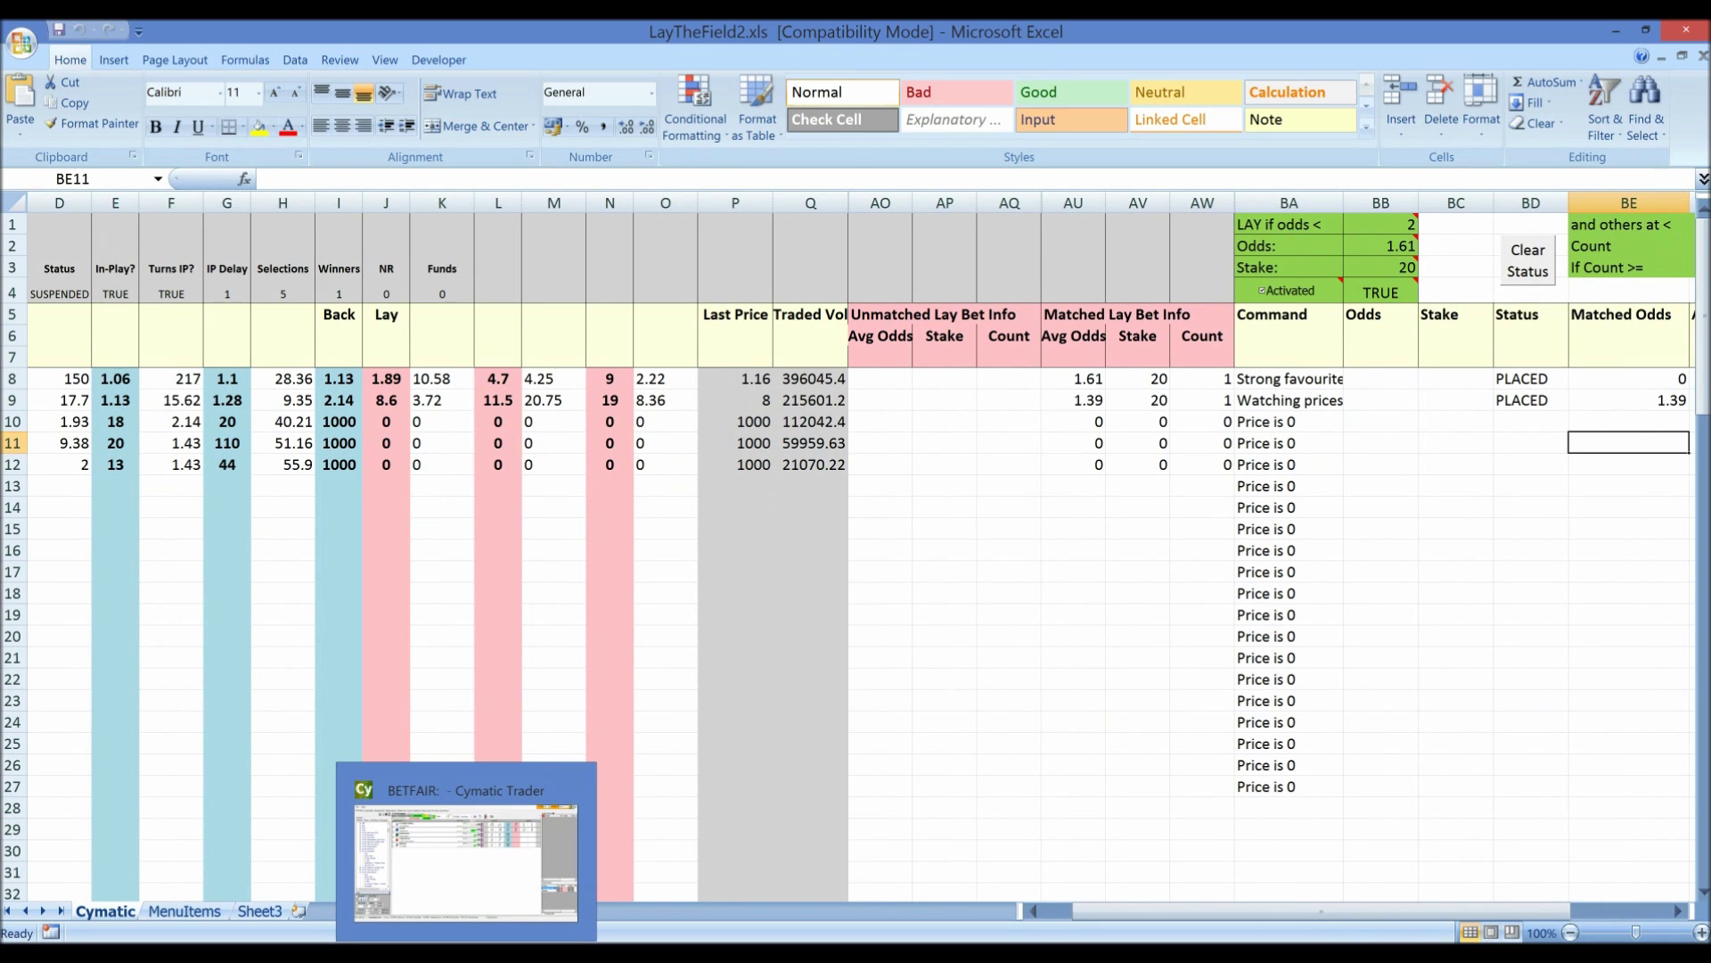
Step: Fill the autopilot list using the EndOfInPlay trigger and load the 15:40 Newbury (6f Listed) market
left_click(466, 953)
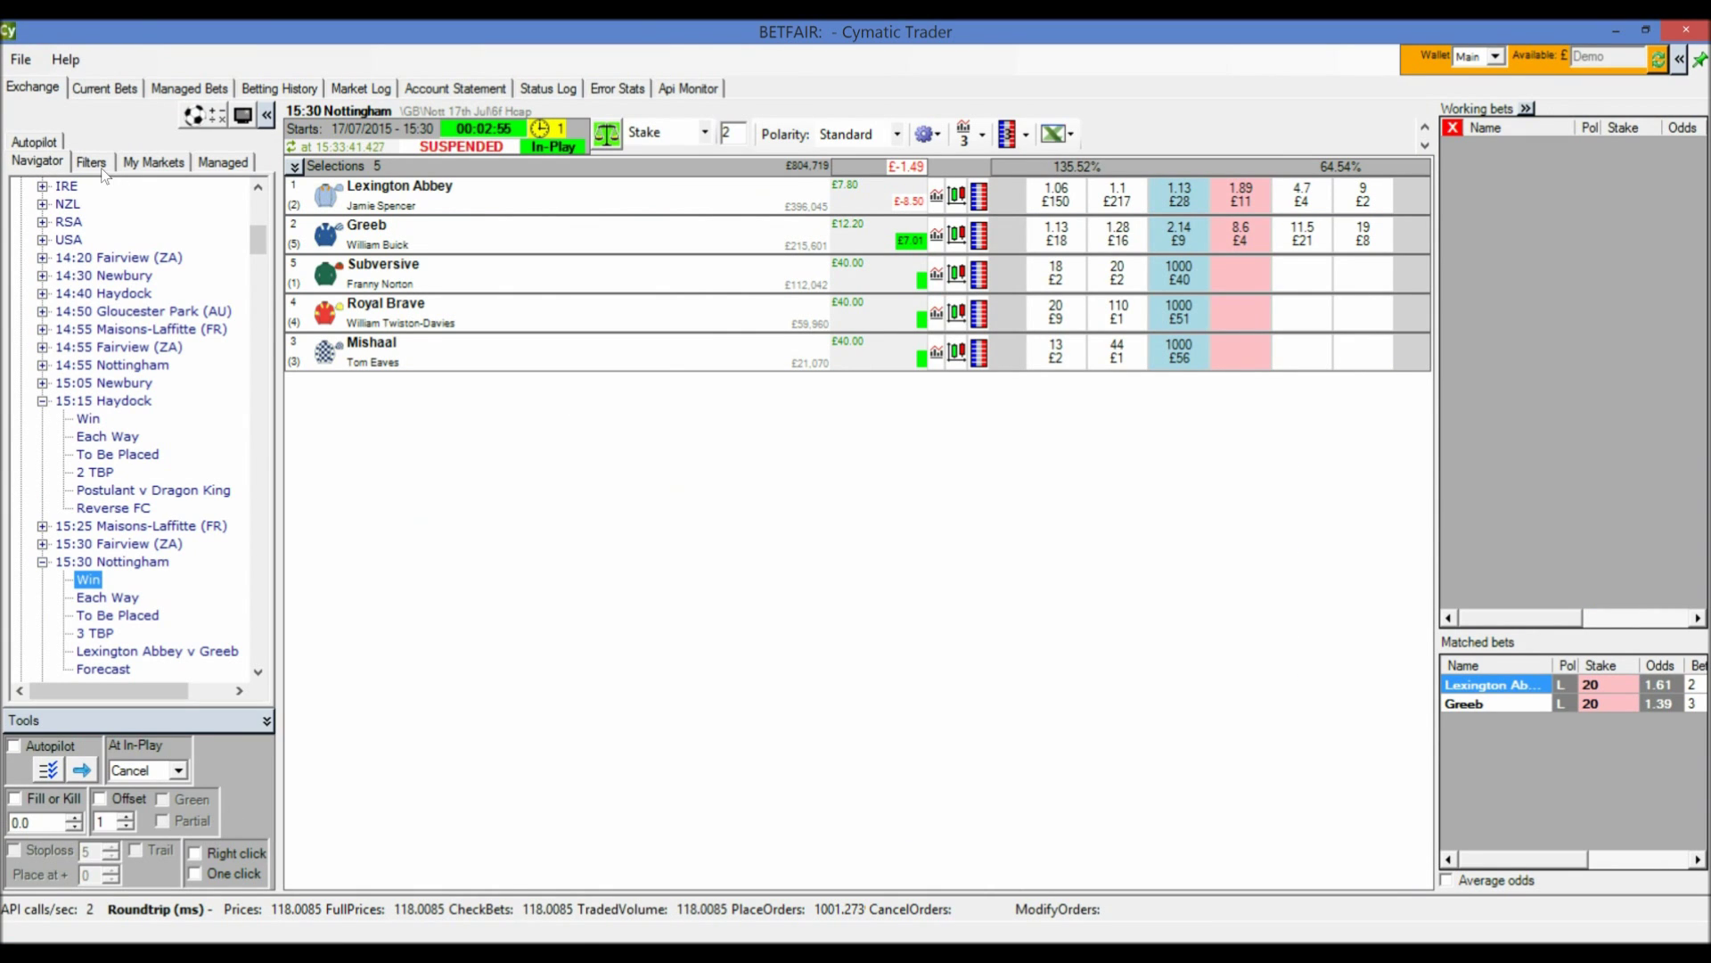
left_click(47, 144)
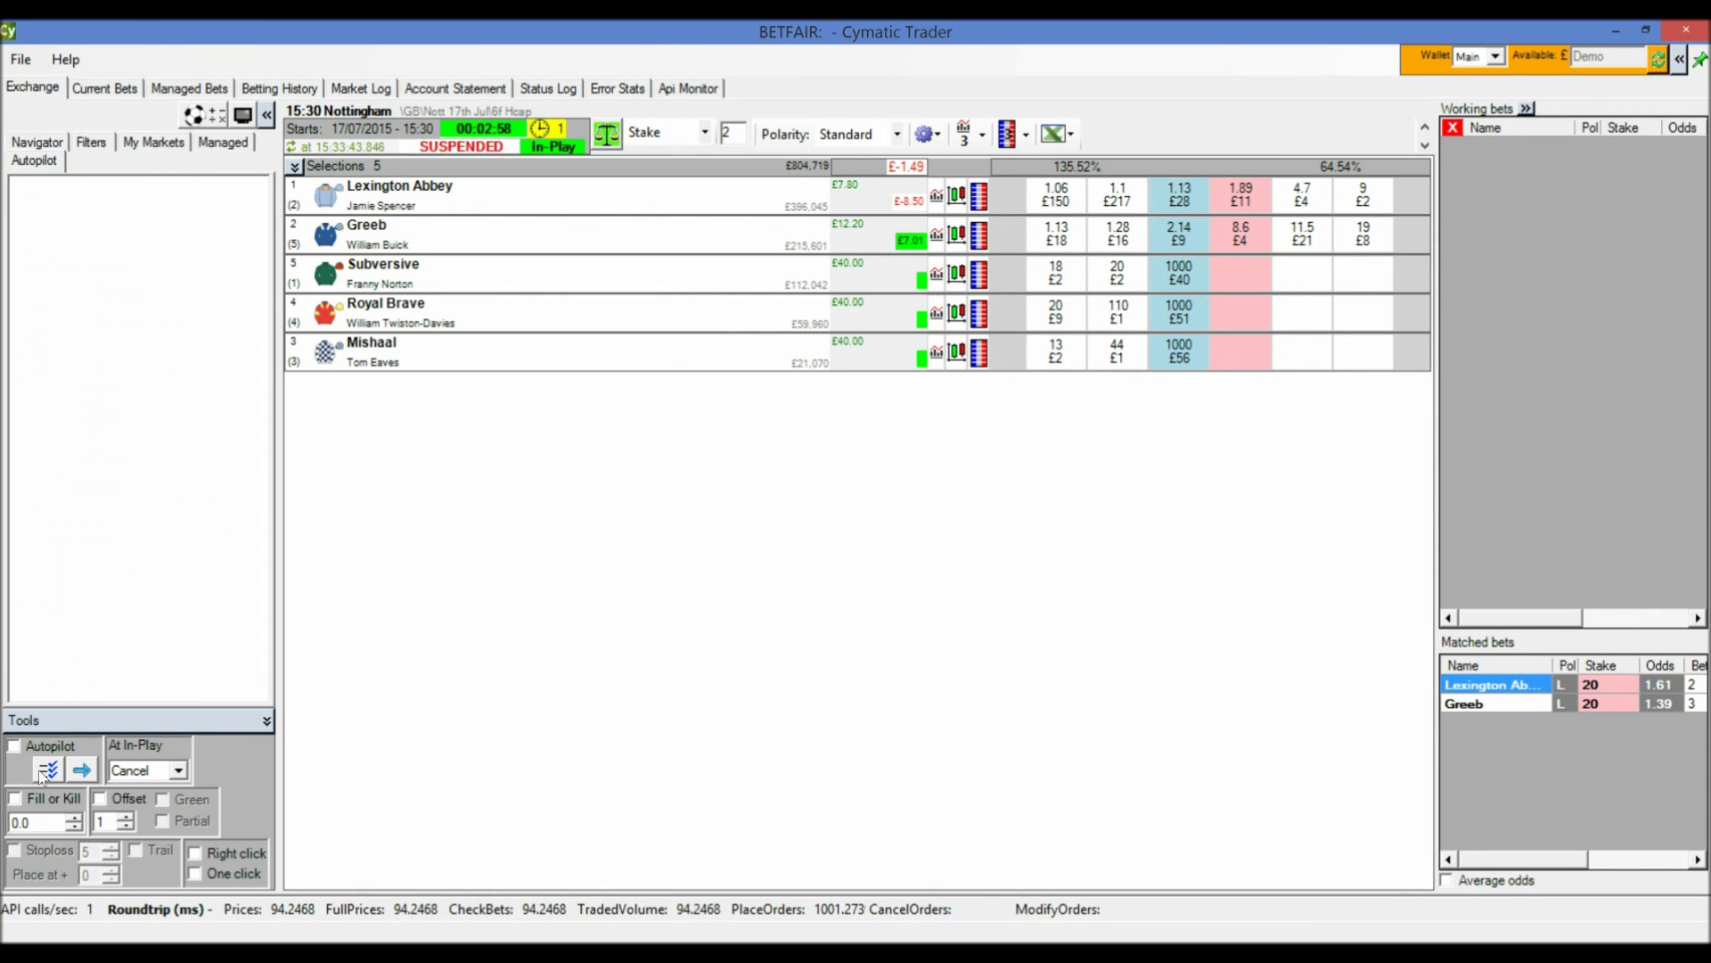
left_click(42, 774)
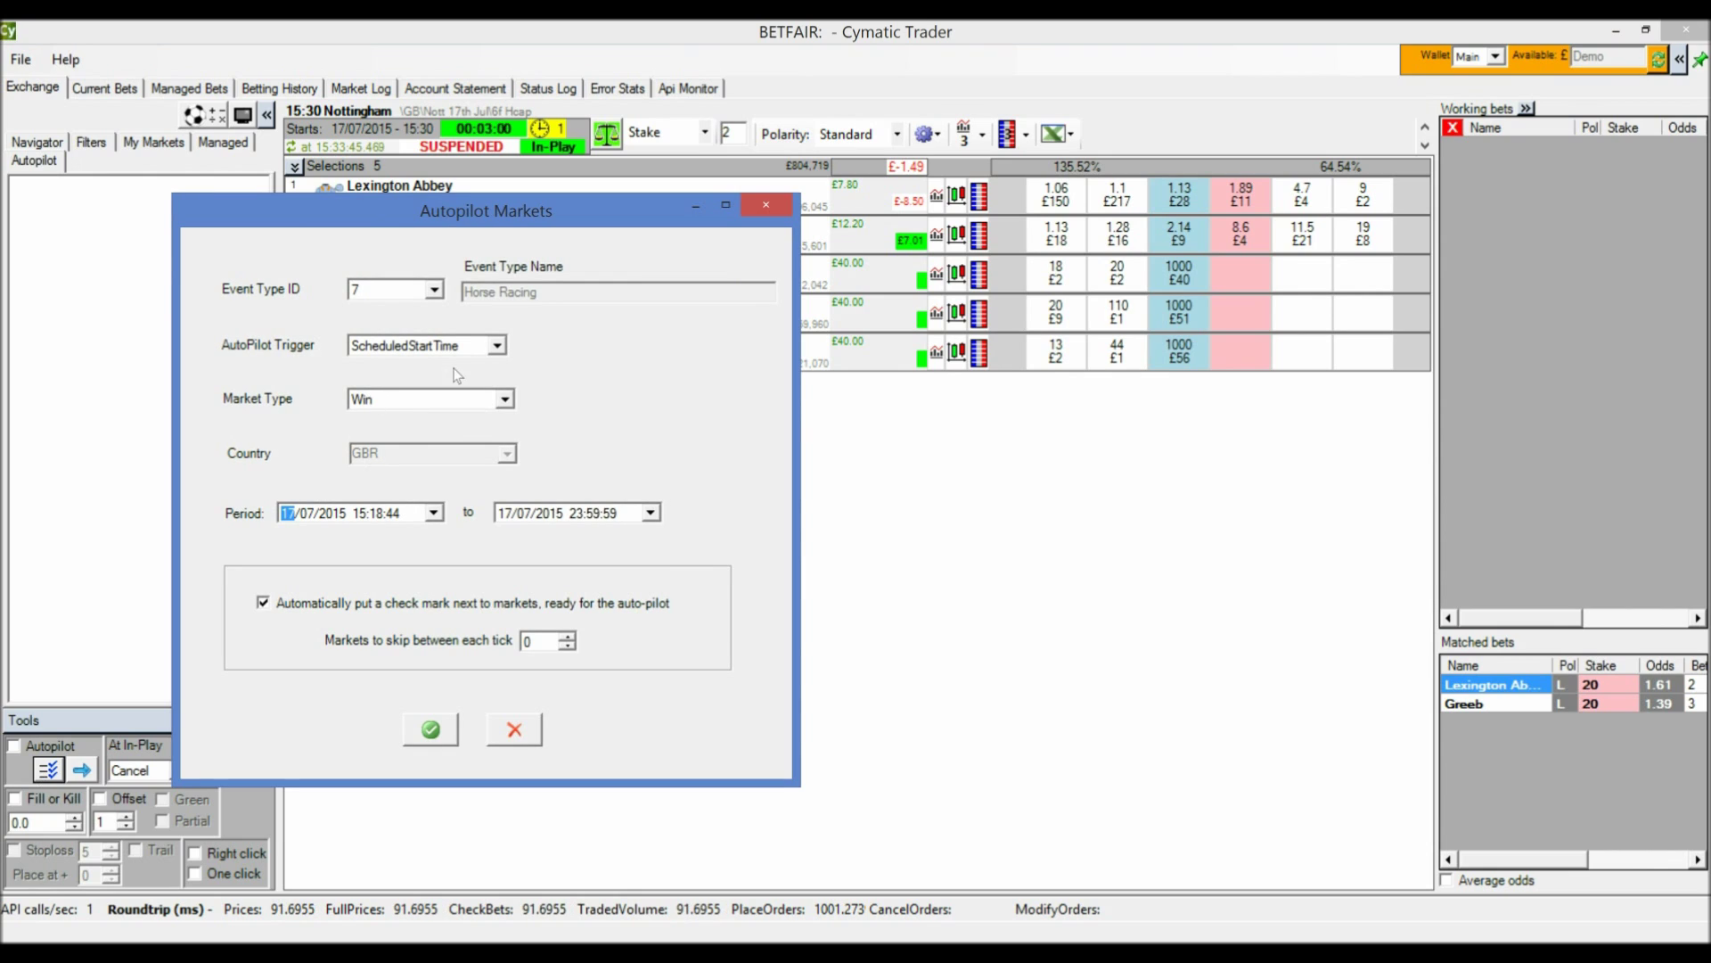
left_click(494, 348)
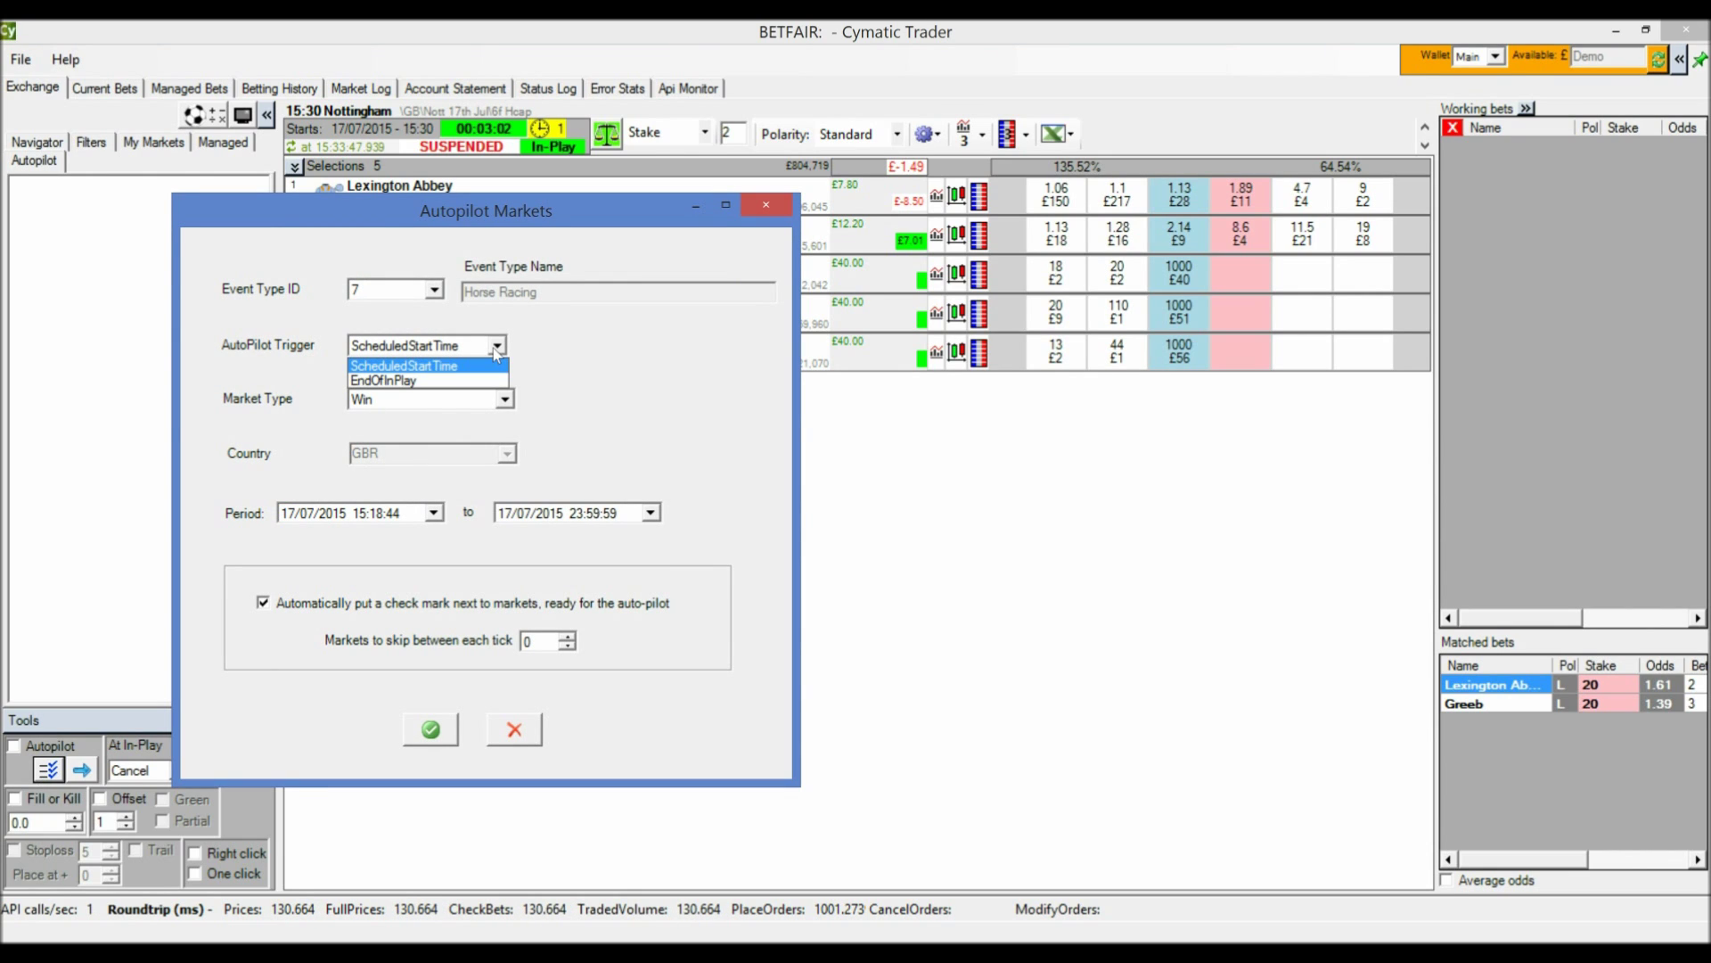
left_click(406, 381)
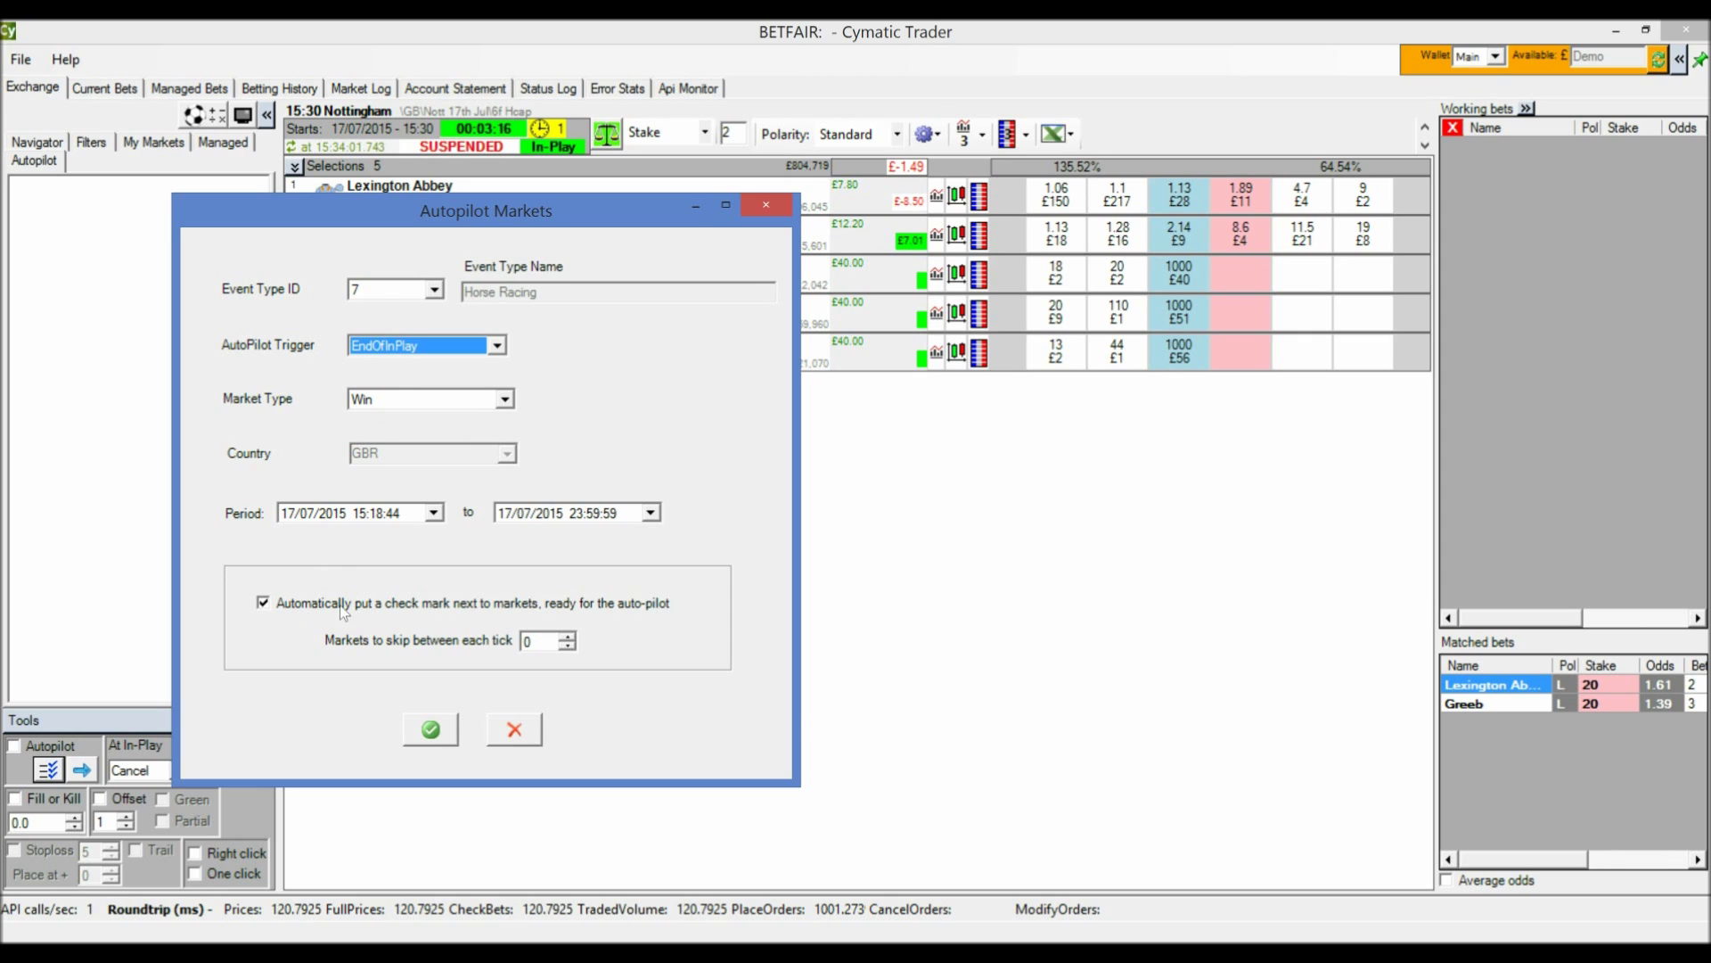
left_click(431, 731)
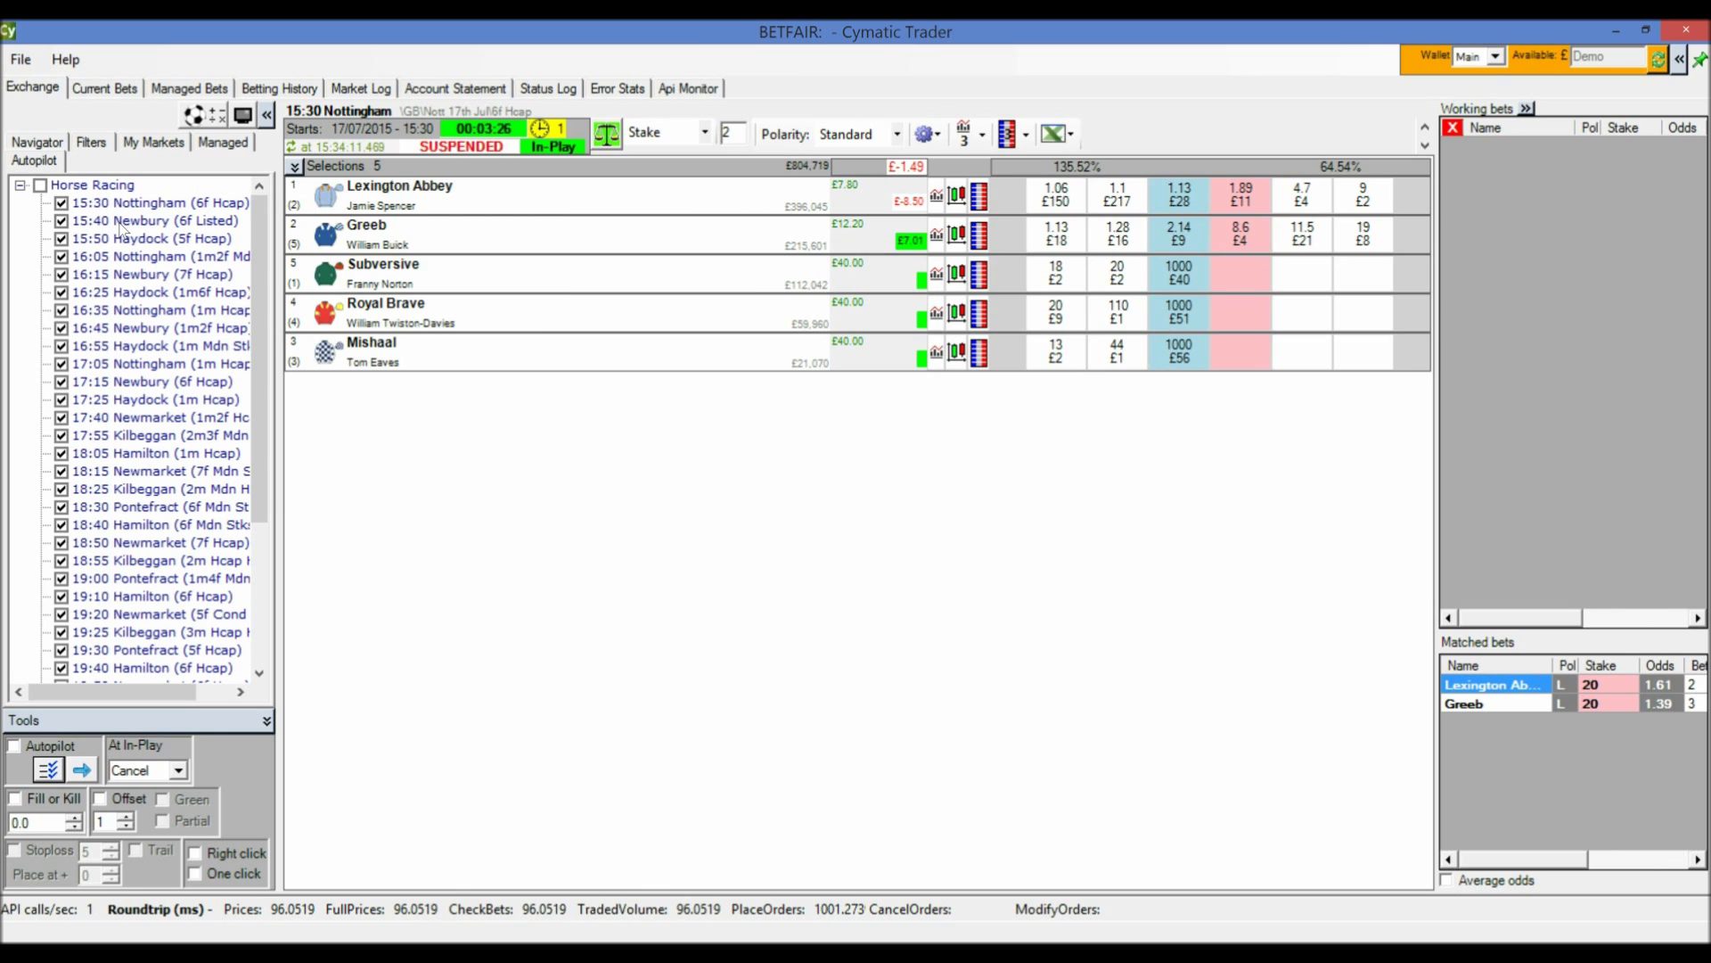
left_click(122, 227)
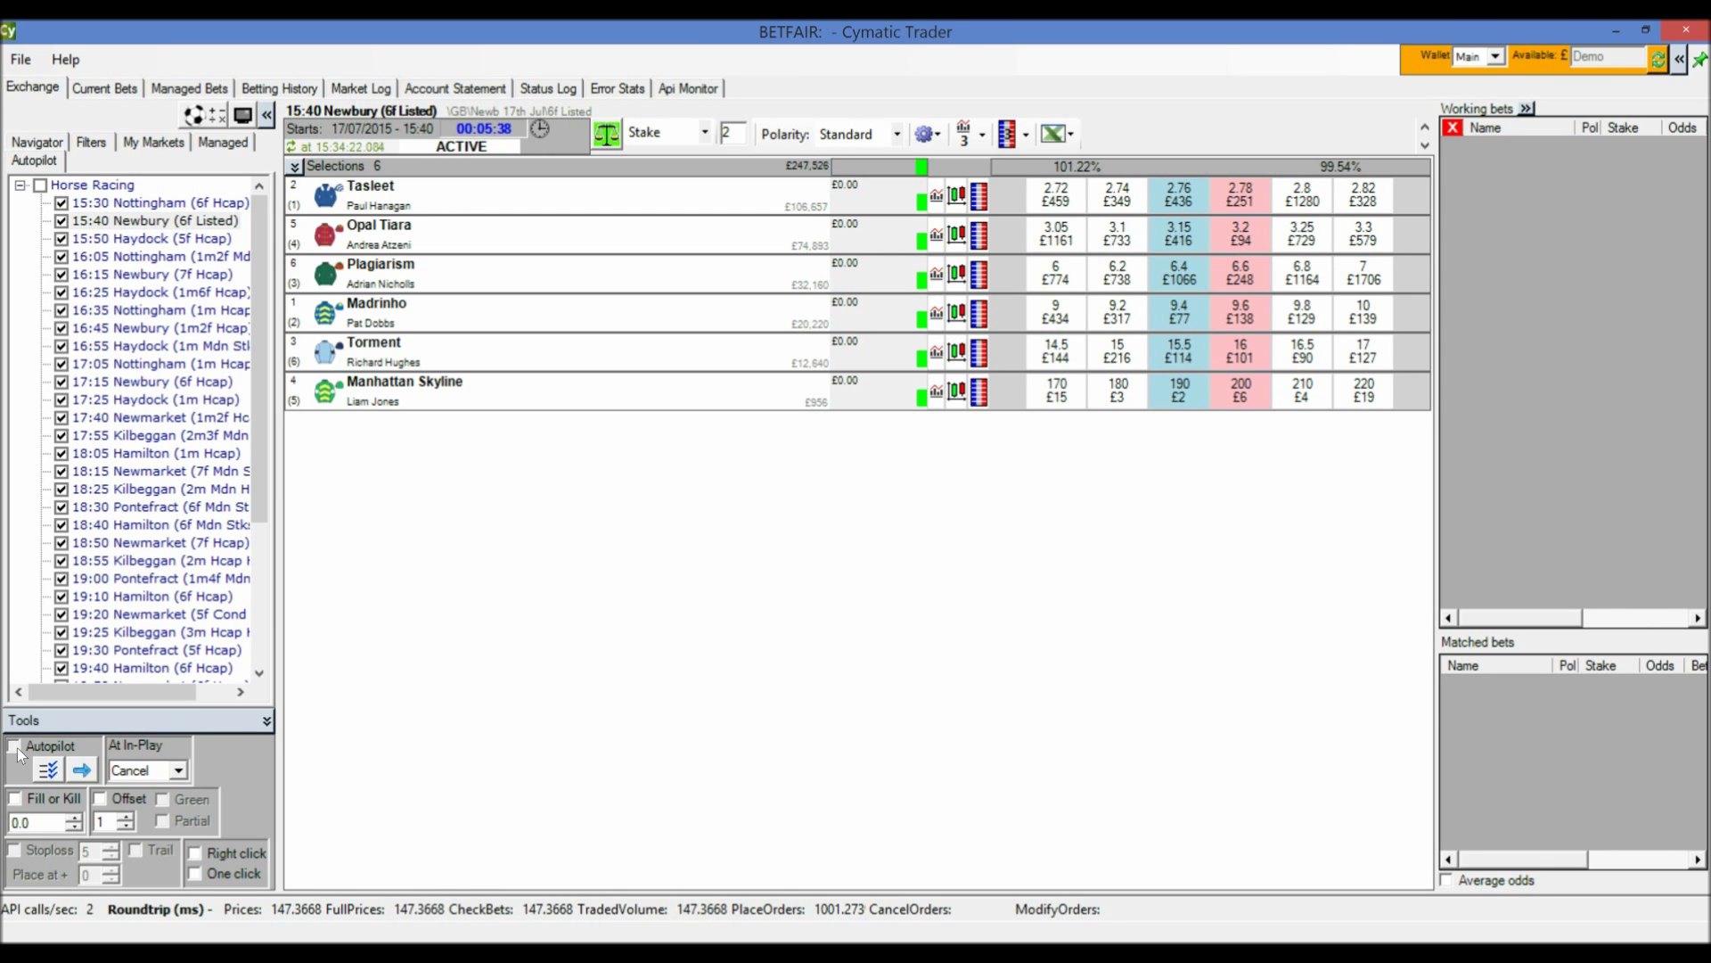
Step: Turn autopilot on for 15:40 Newbury and show the Excel link options
left_click(15, 746)
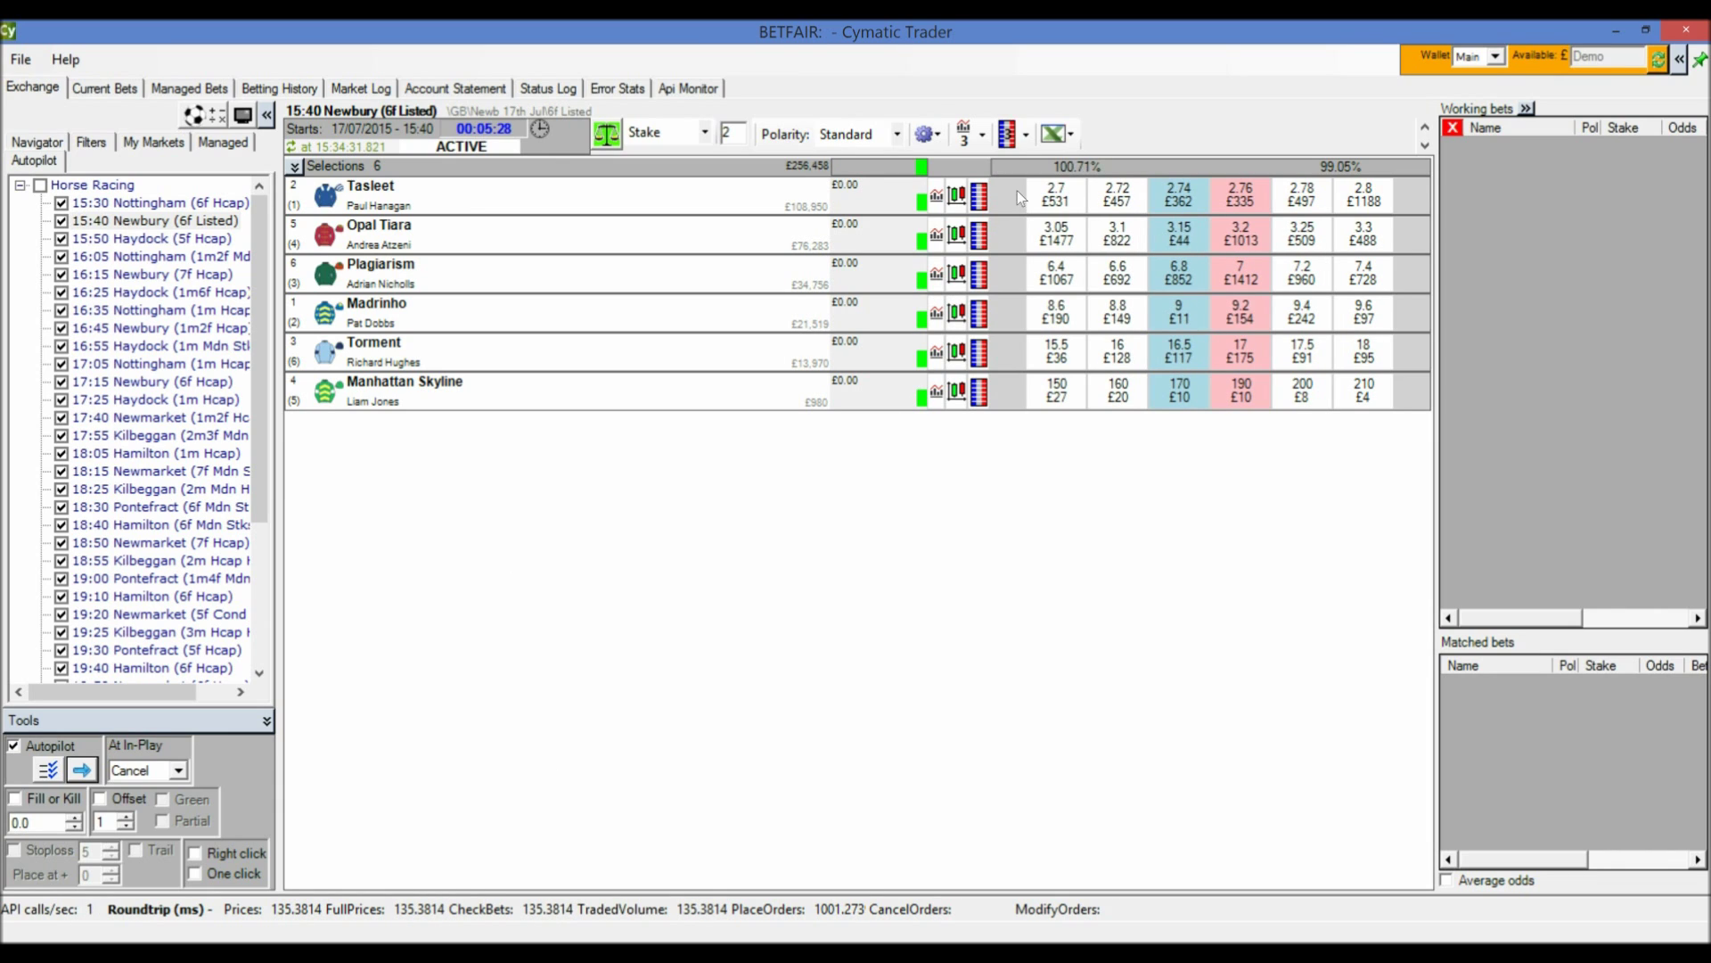
left_click(1072, 133)
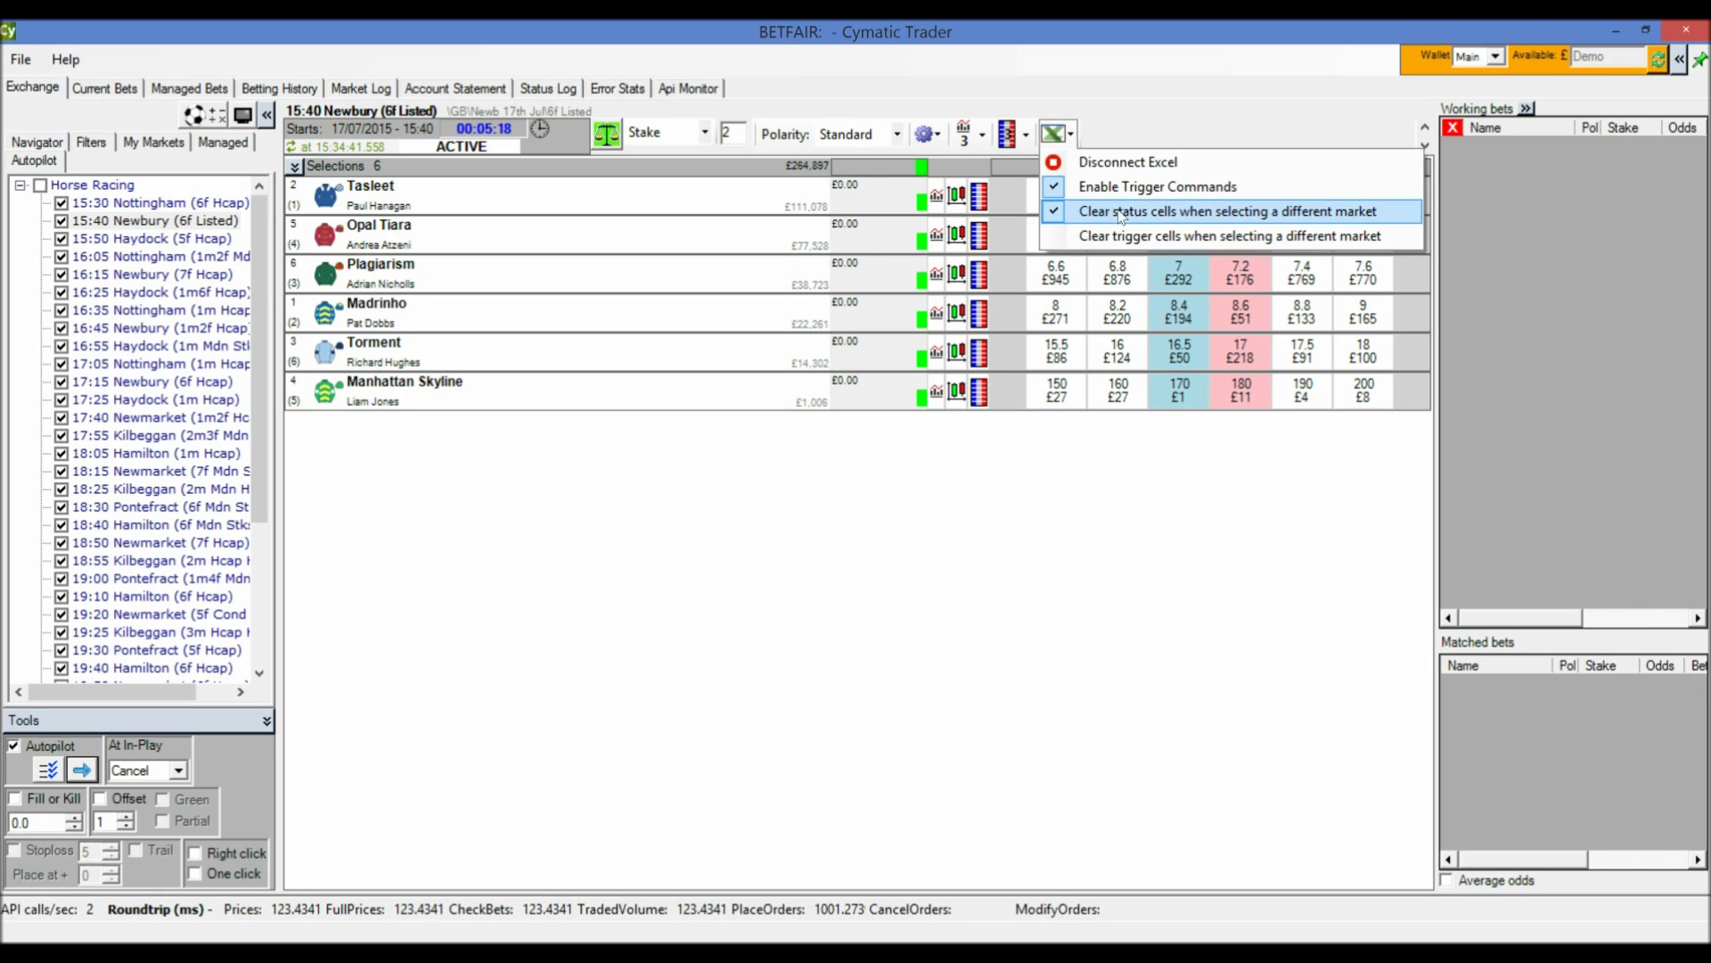
Step: Alt+Tab back to LayTheField2 showing the six Newbury runners' live prices
key("alt+Tab")
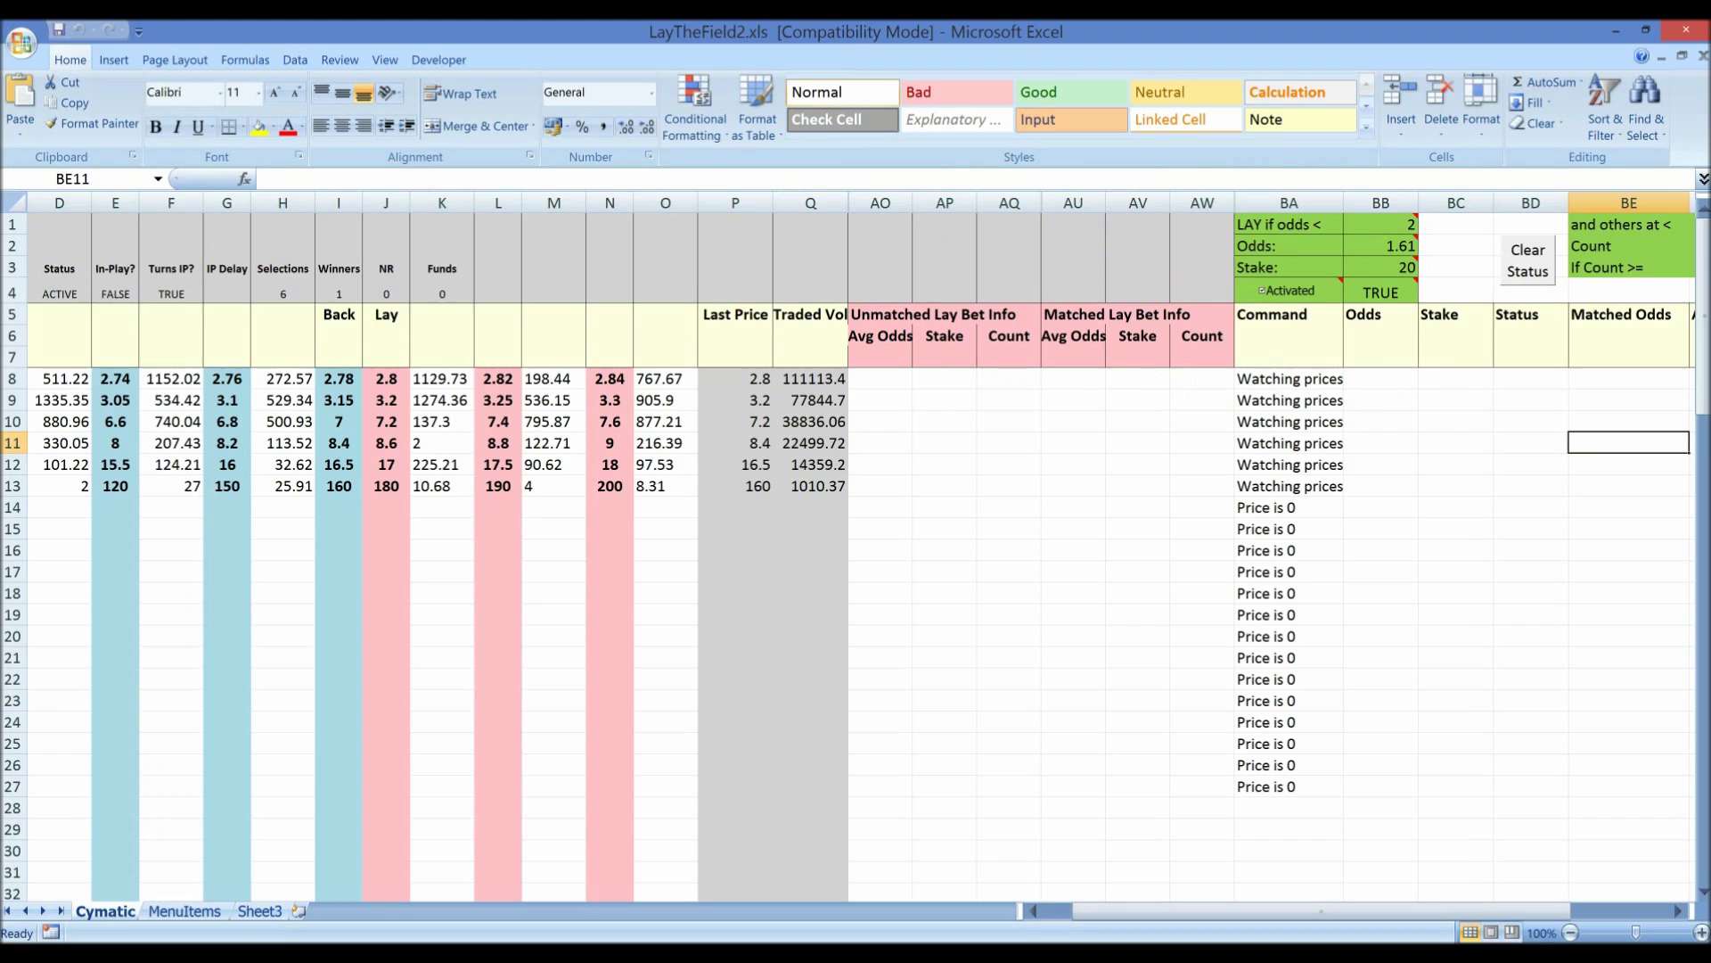
left_click(1678, 911)
left_click(1678, 911)
left_click(1678, 911)
left_click(1678, 911)
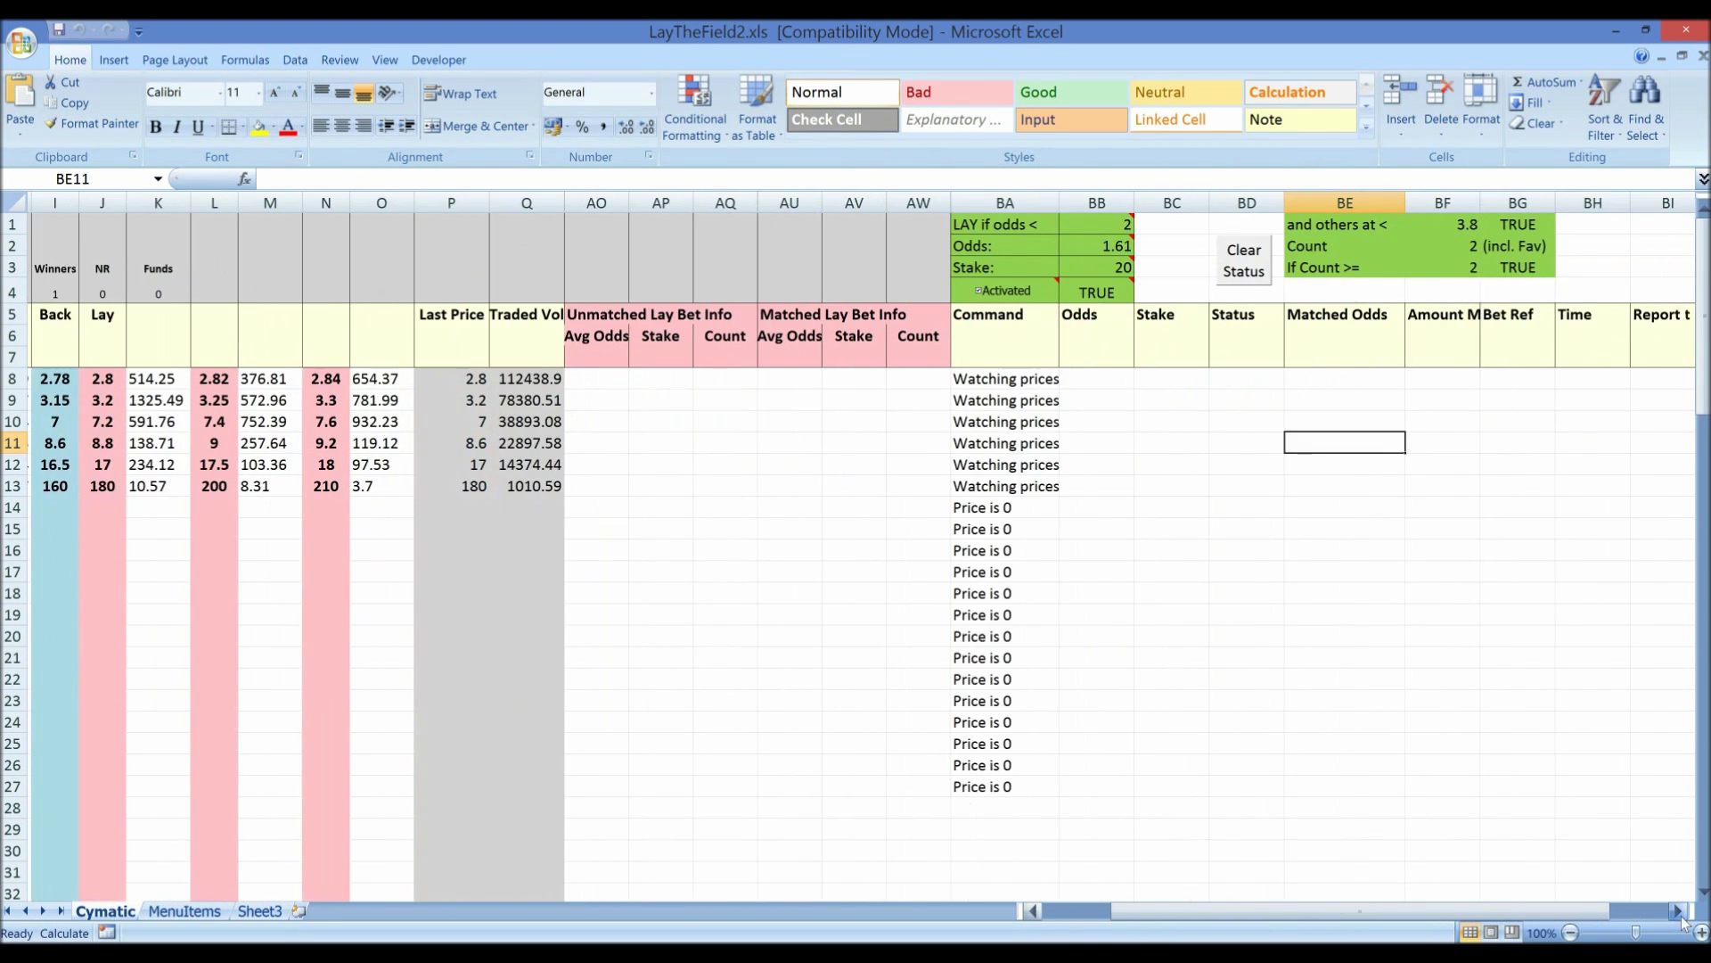
left_click(1677, 910)
left_click(1178, 381)
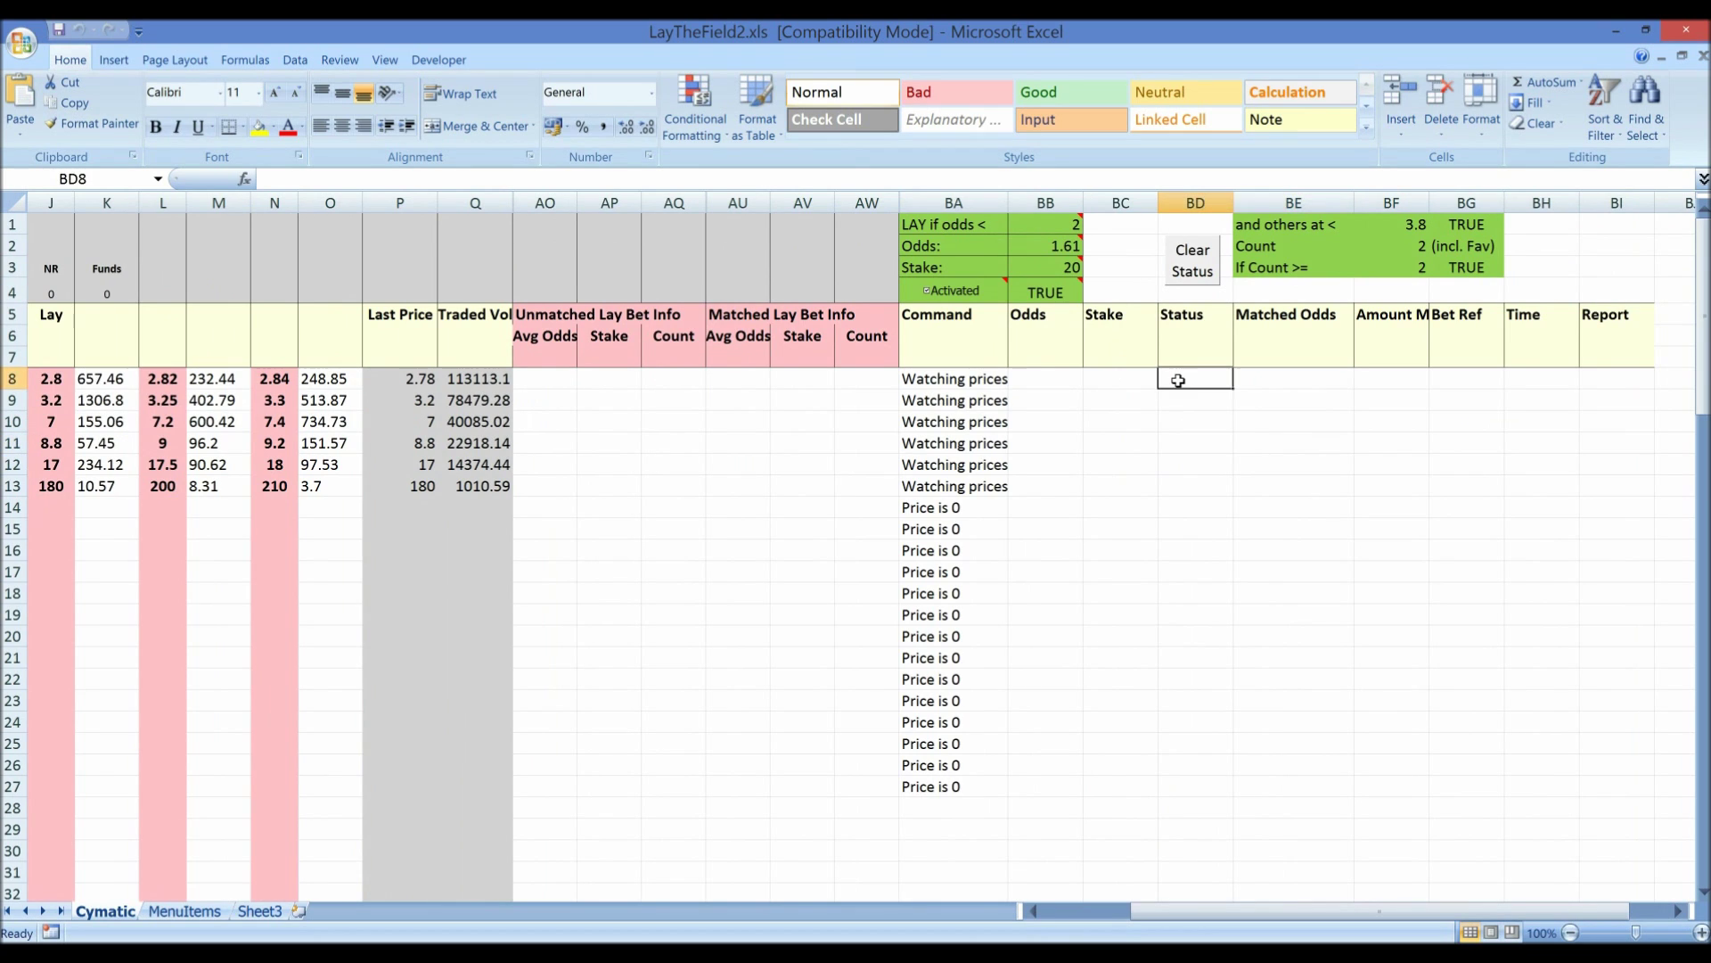
key("Down")
key("Down")
key("Down")
key("Down")
key("Down")
key("Down")
key("Down")
key("Down")
key("Down")
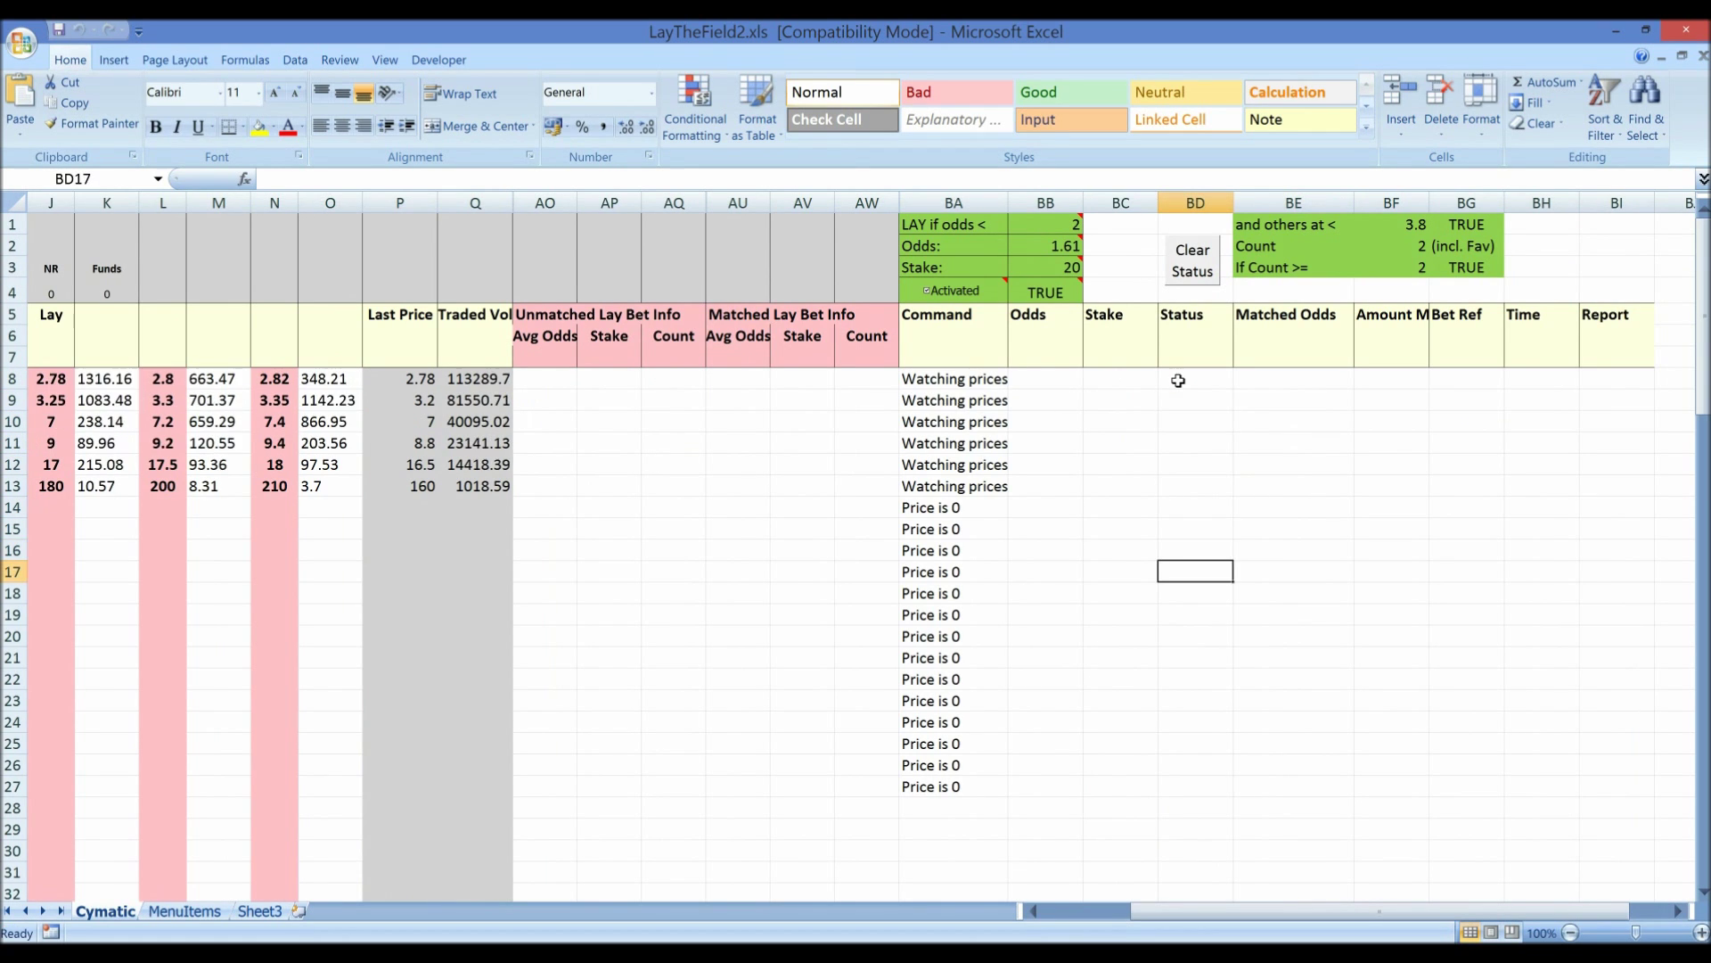
key("Up")
key("Up")
key("Up")
key("Up")
key("Up")
key("Up")
key("Up")
key("Up")
key("Up")
key("Up")
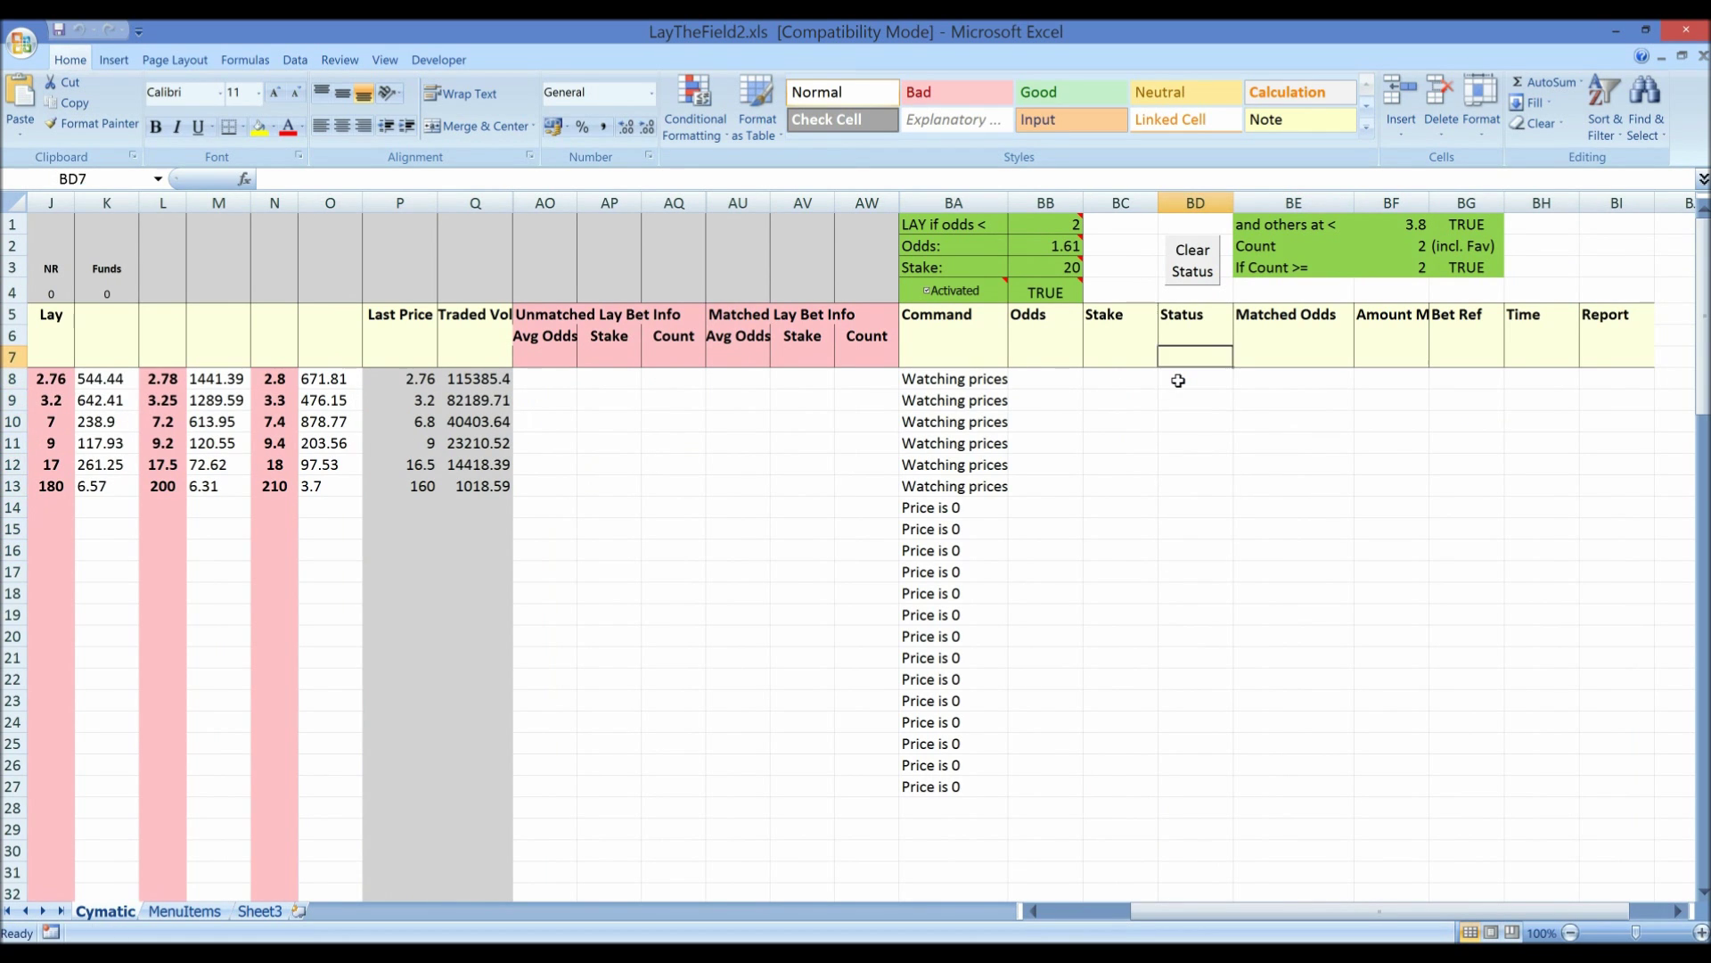
key("Down")
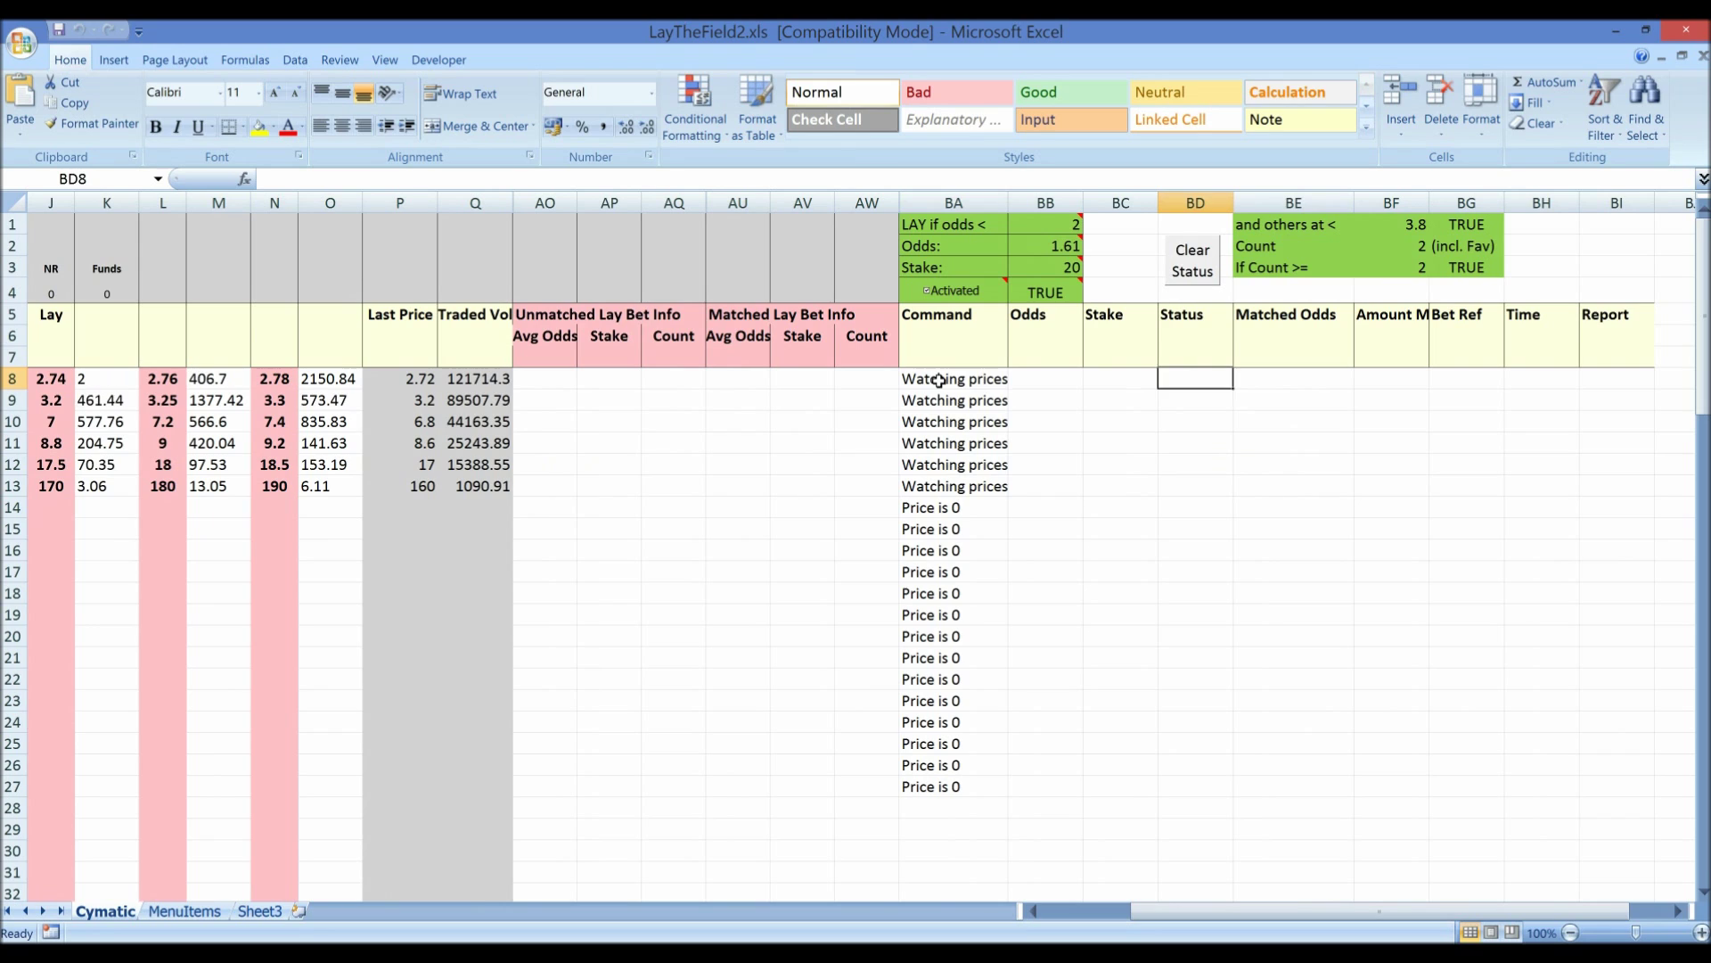
left_click(938, 381)
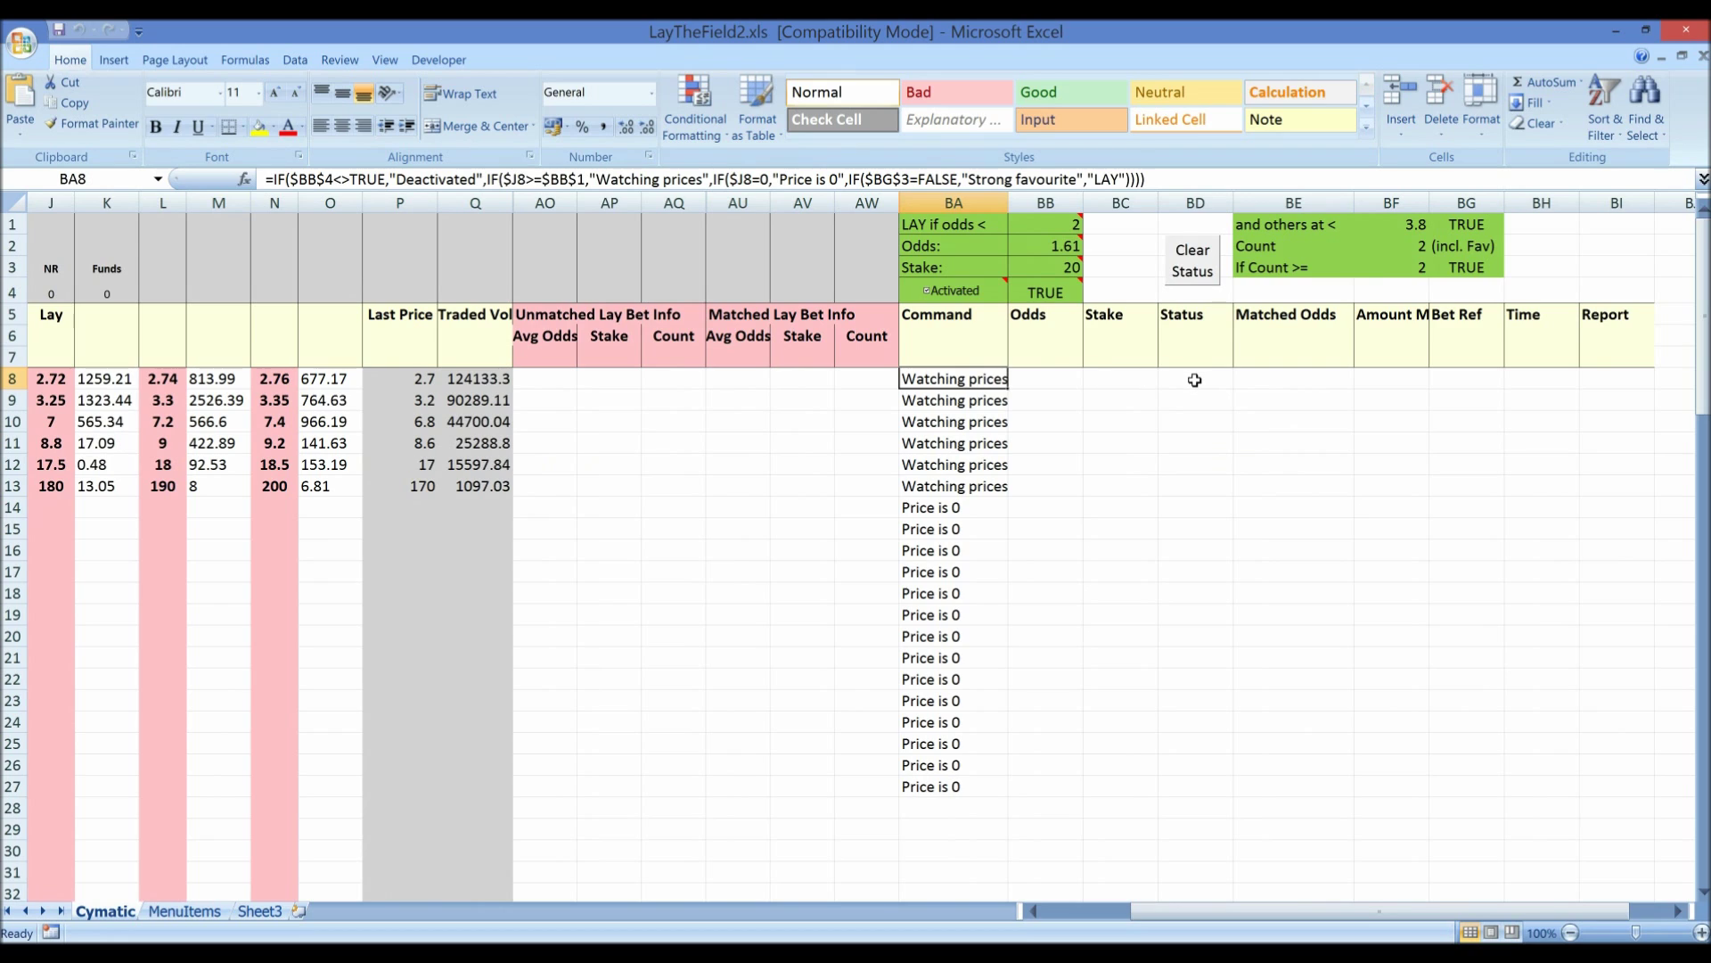
left_click(1195, 380)
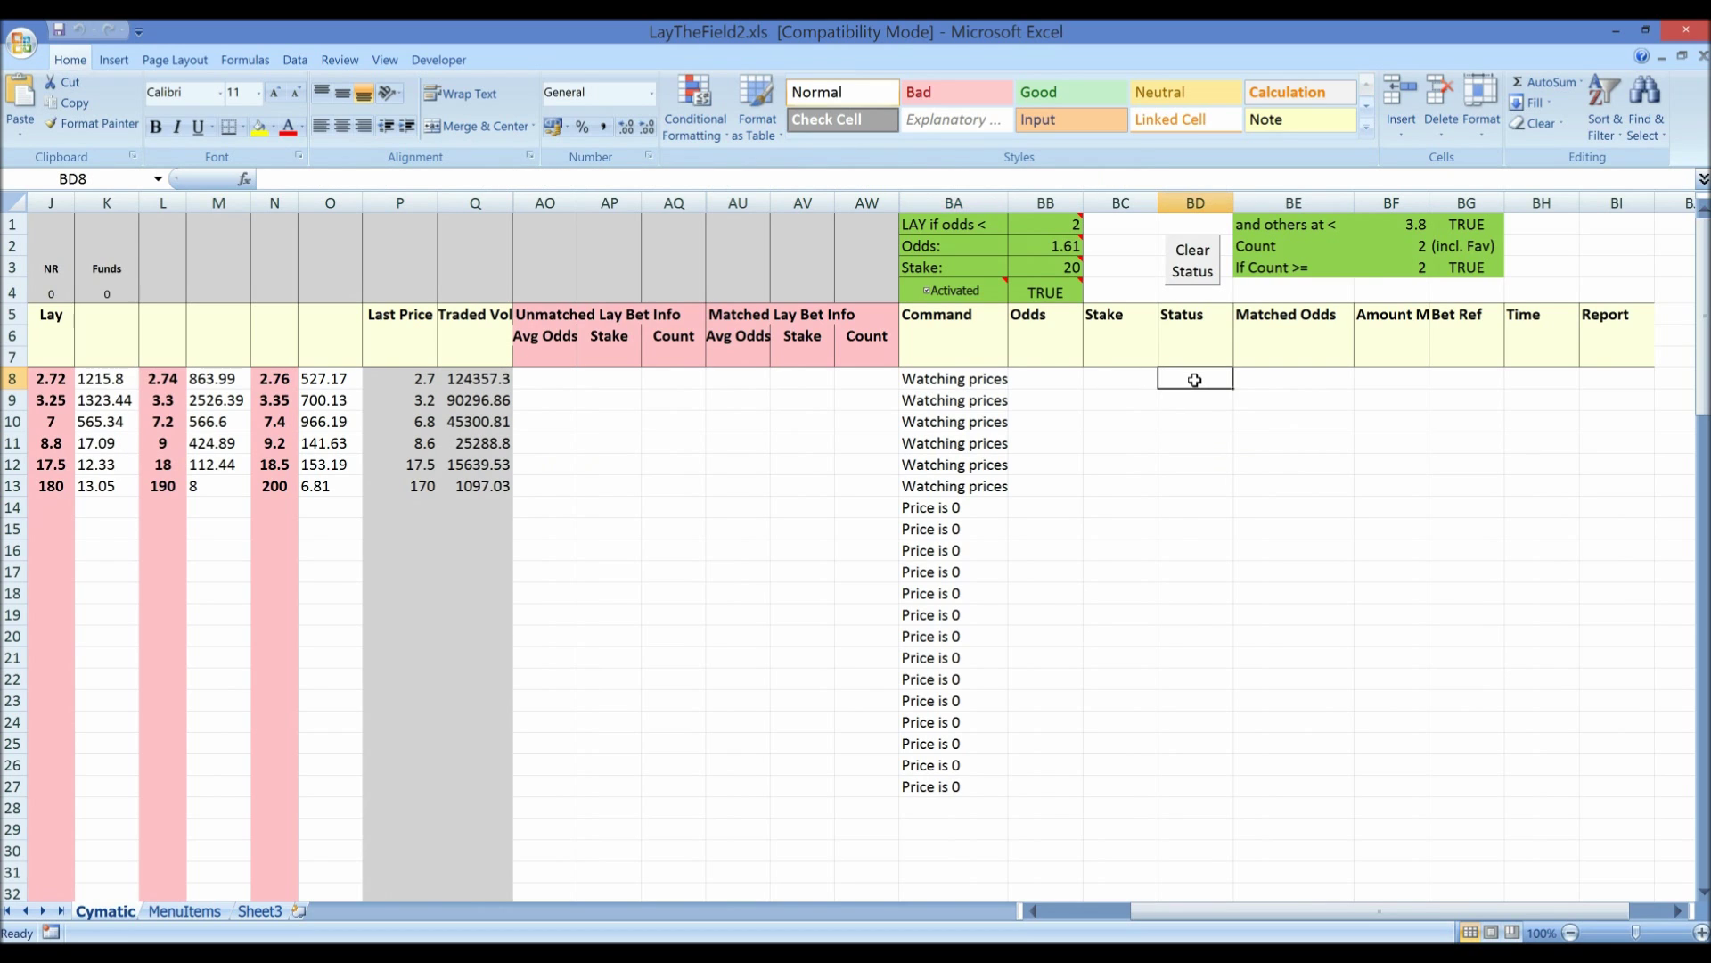
left_click(804, 384)
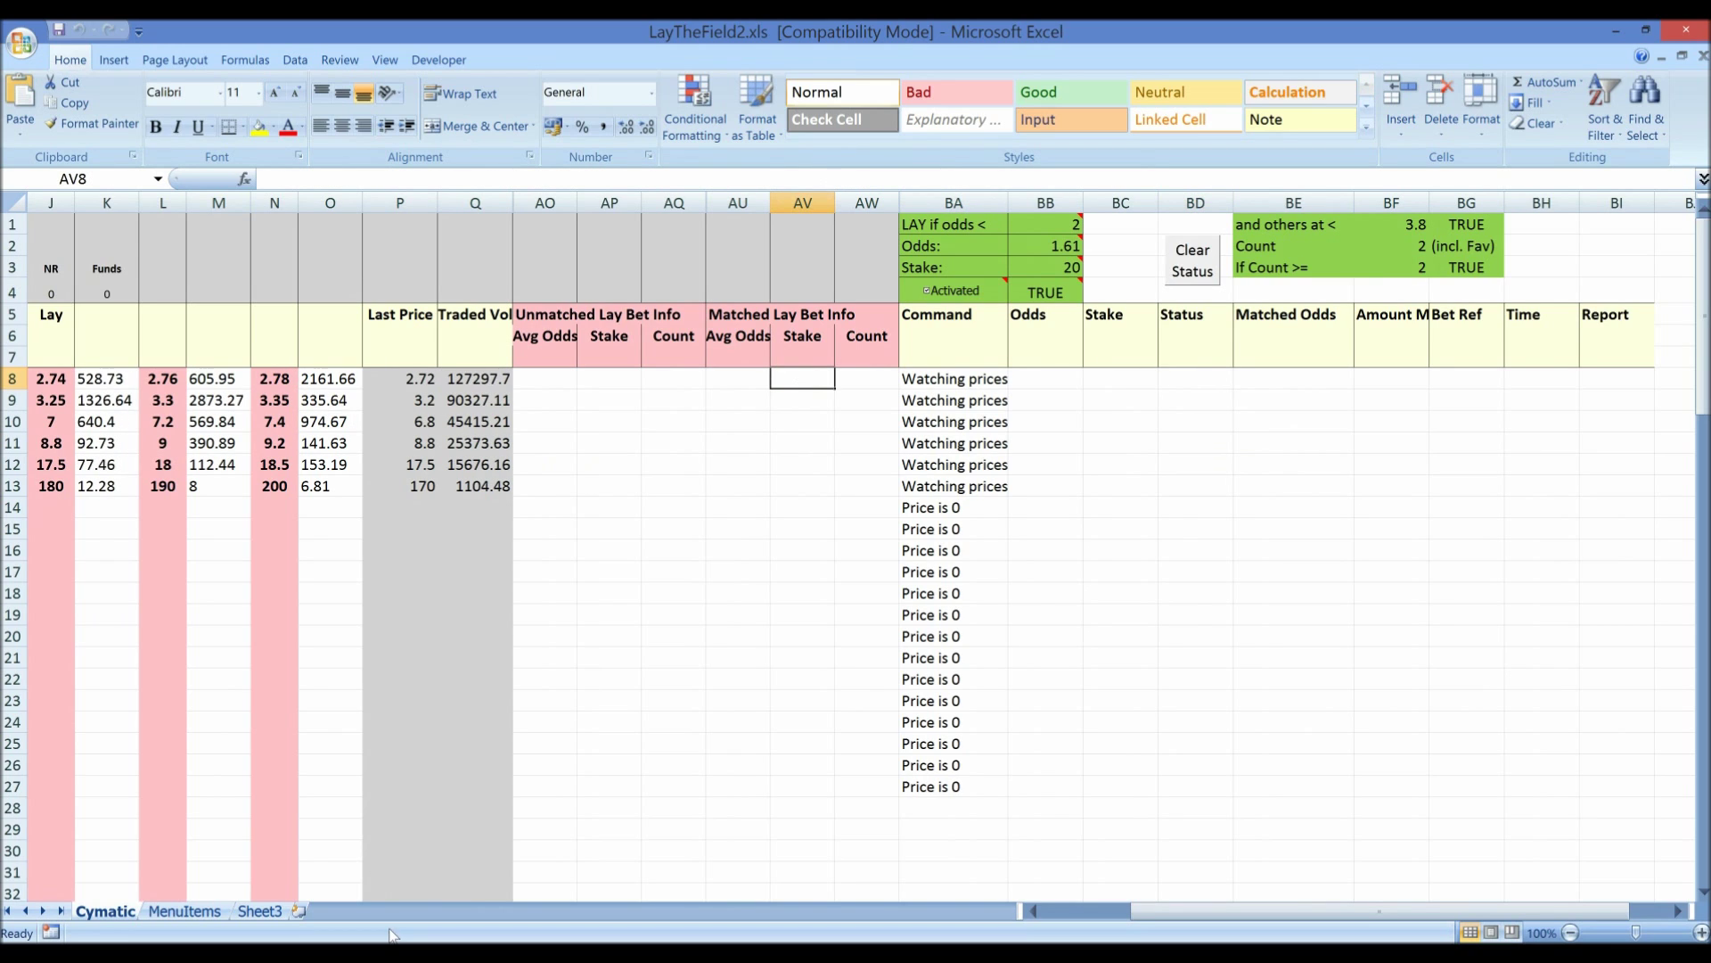
key("alt+Tab")
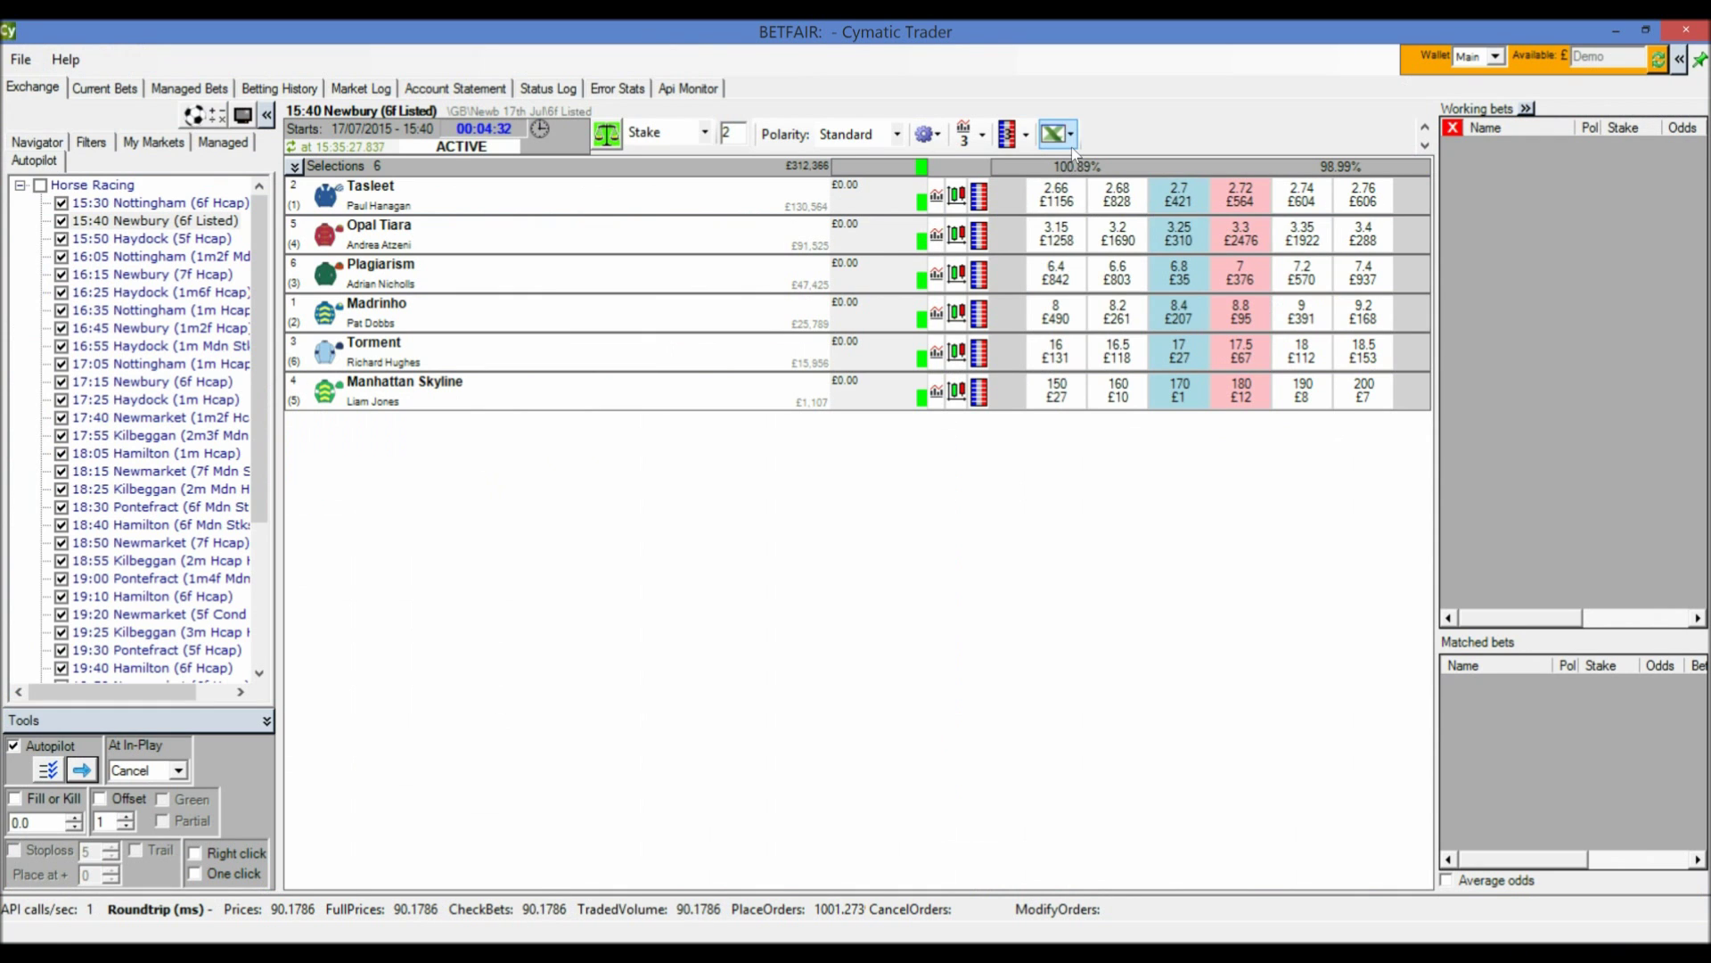
left_click(1070, 134)
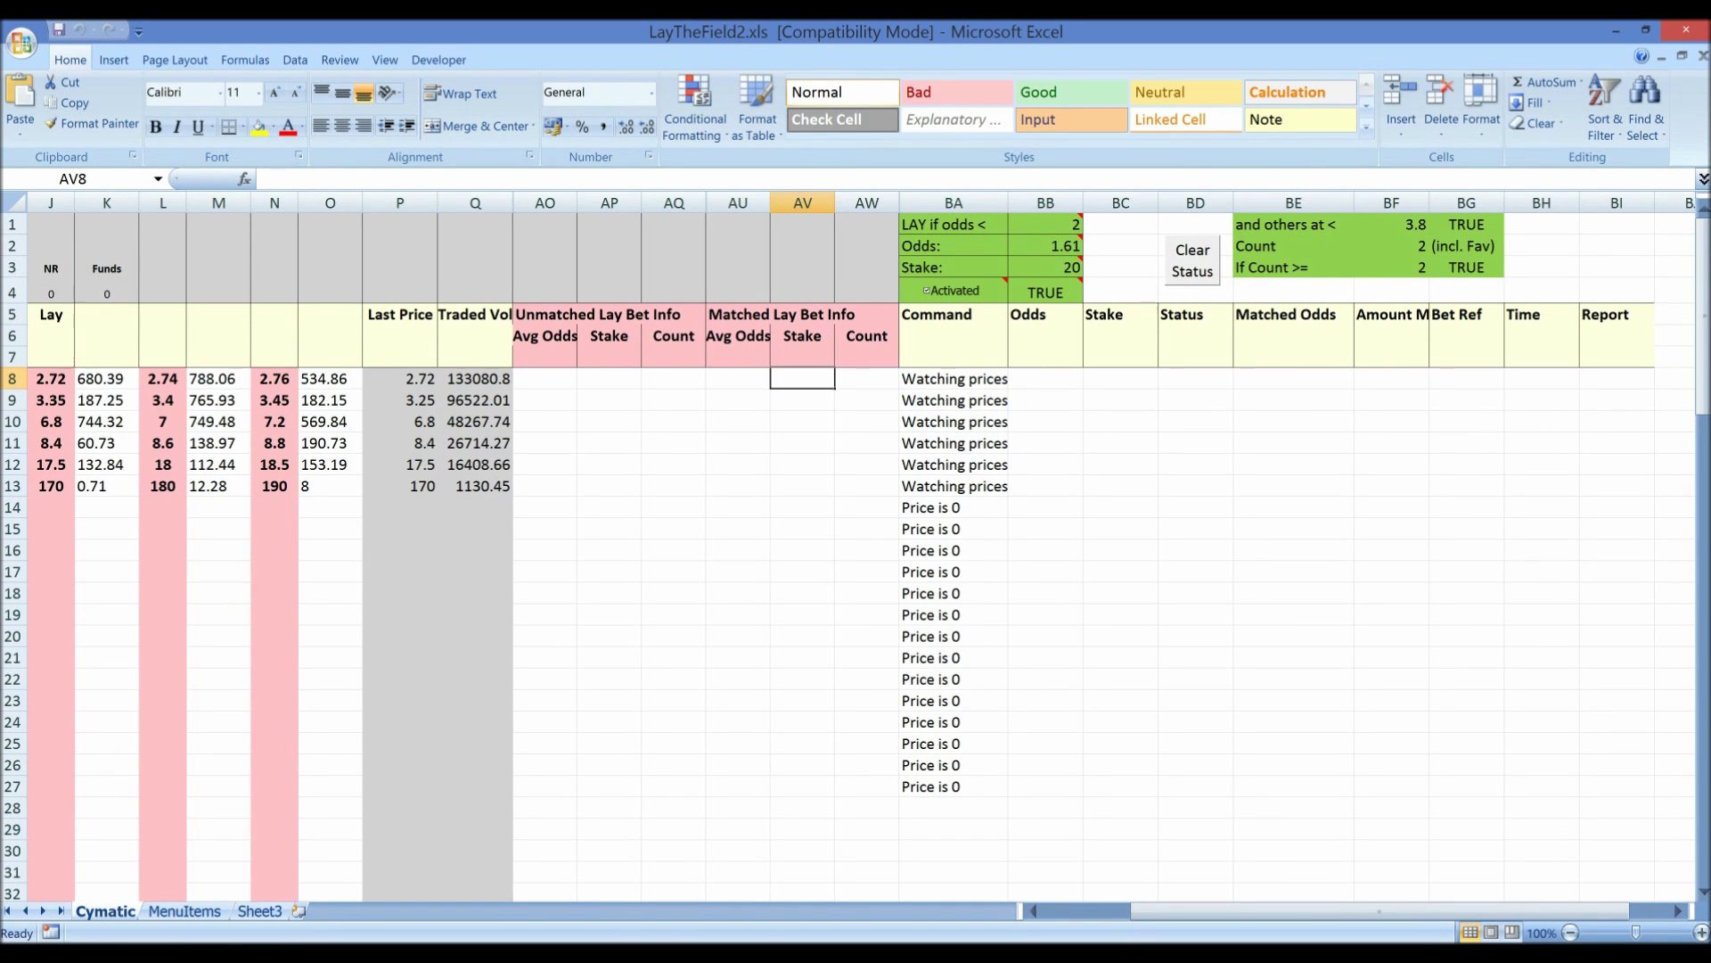
Step: View BA8's Command formula, then untick Activated so BB4 reads FALSE
left_click(967, 381)
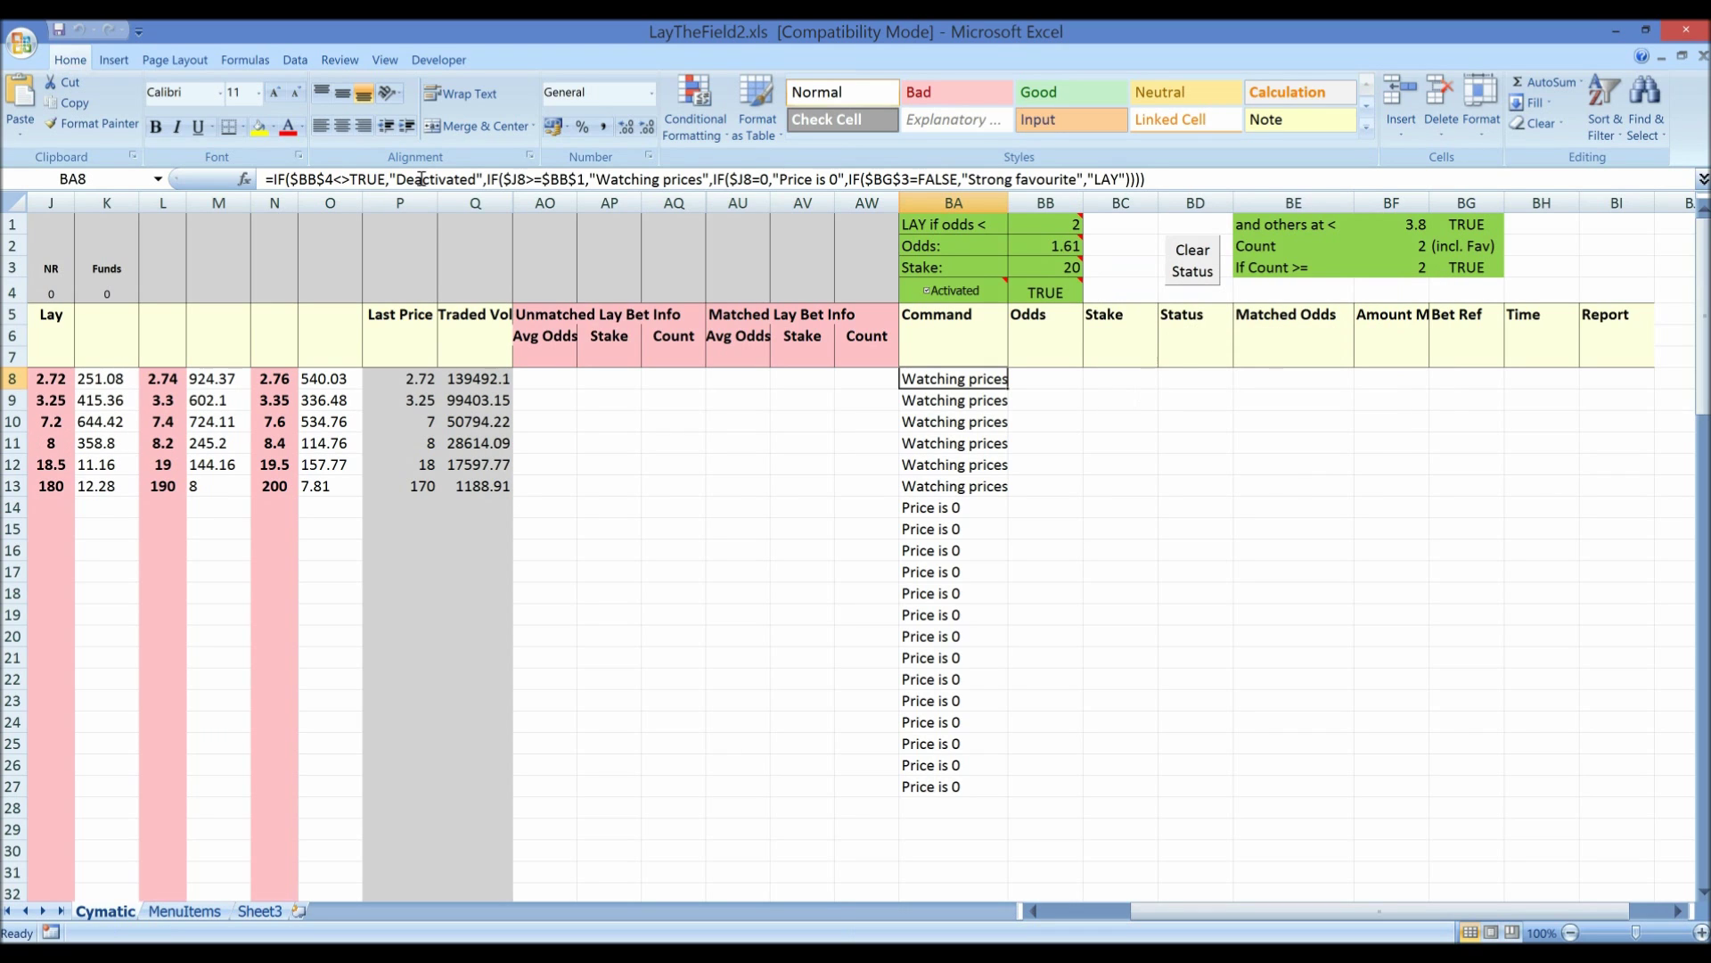
left_click(969, 297)
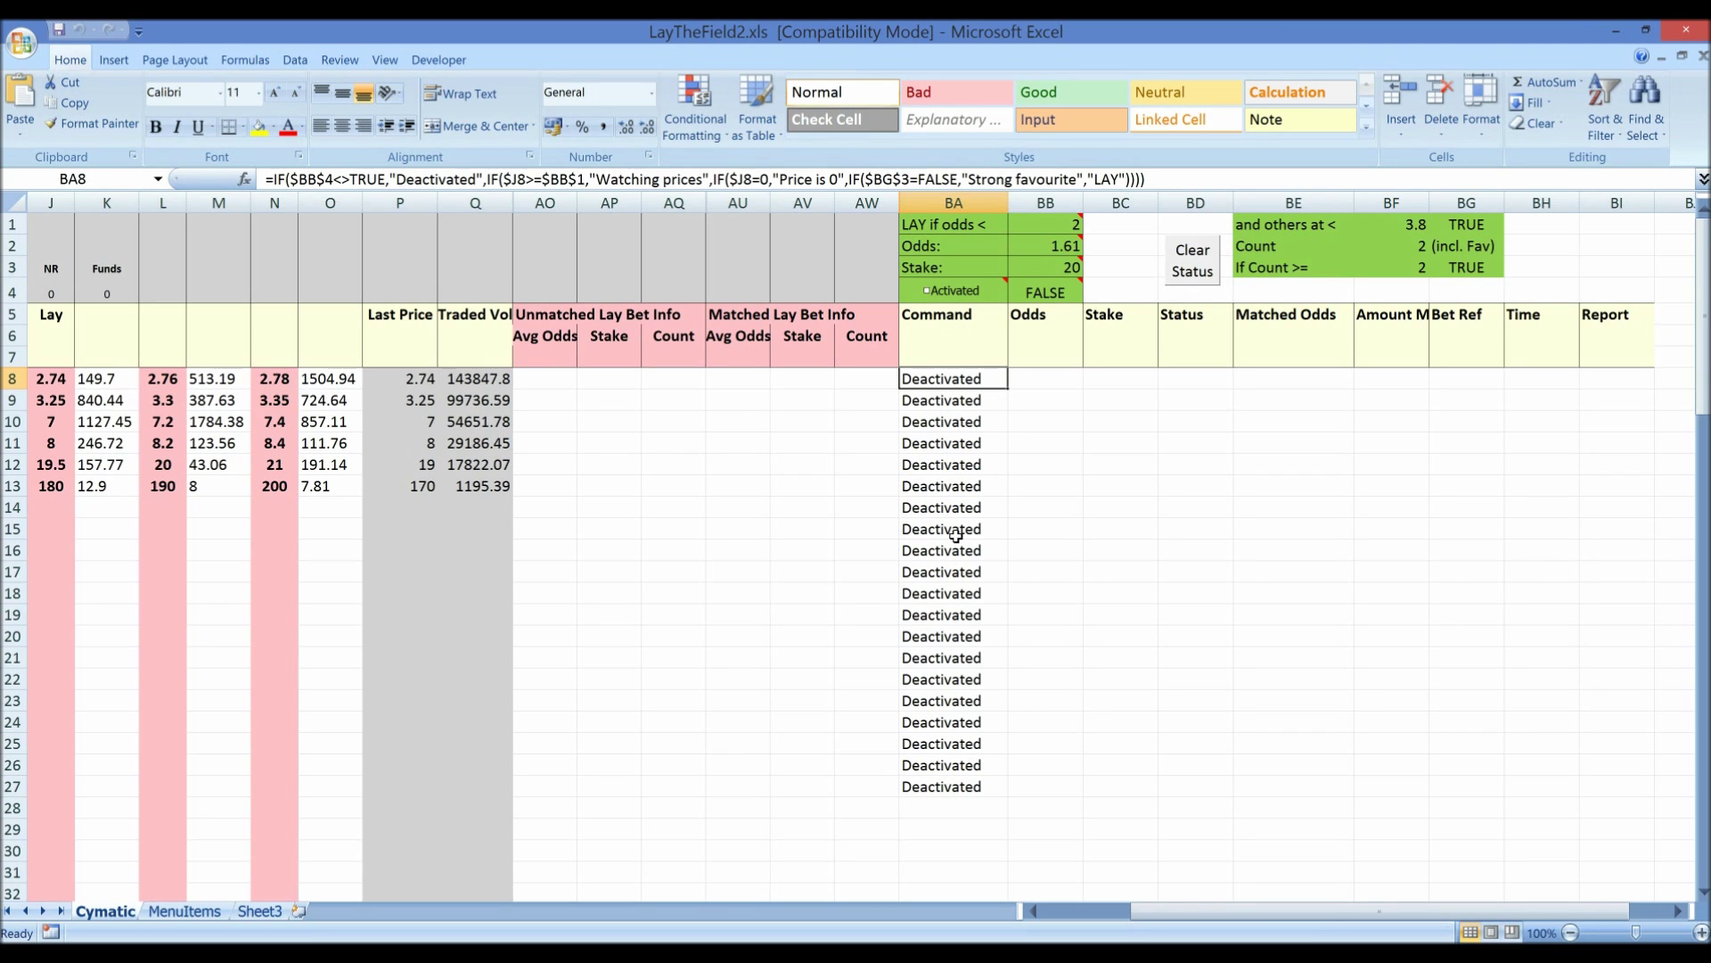
Step: Tick Activated so BB4 returns to TRUE and runners read 'Watching prices'
left_click(954, 296)
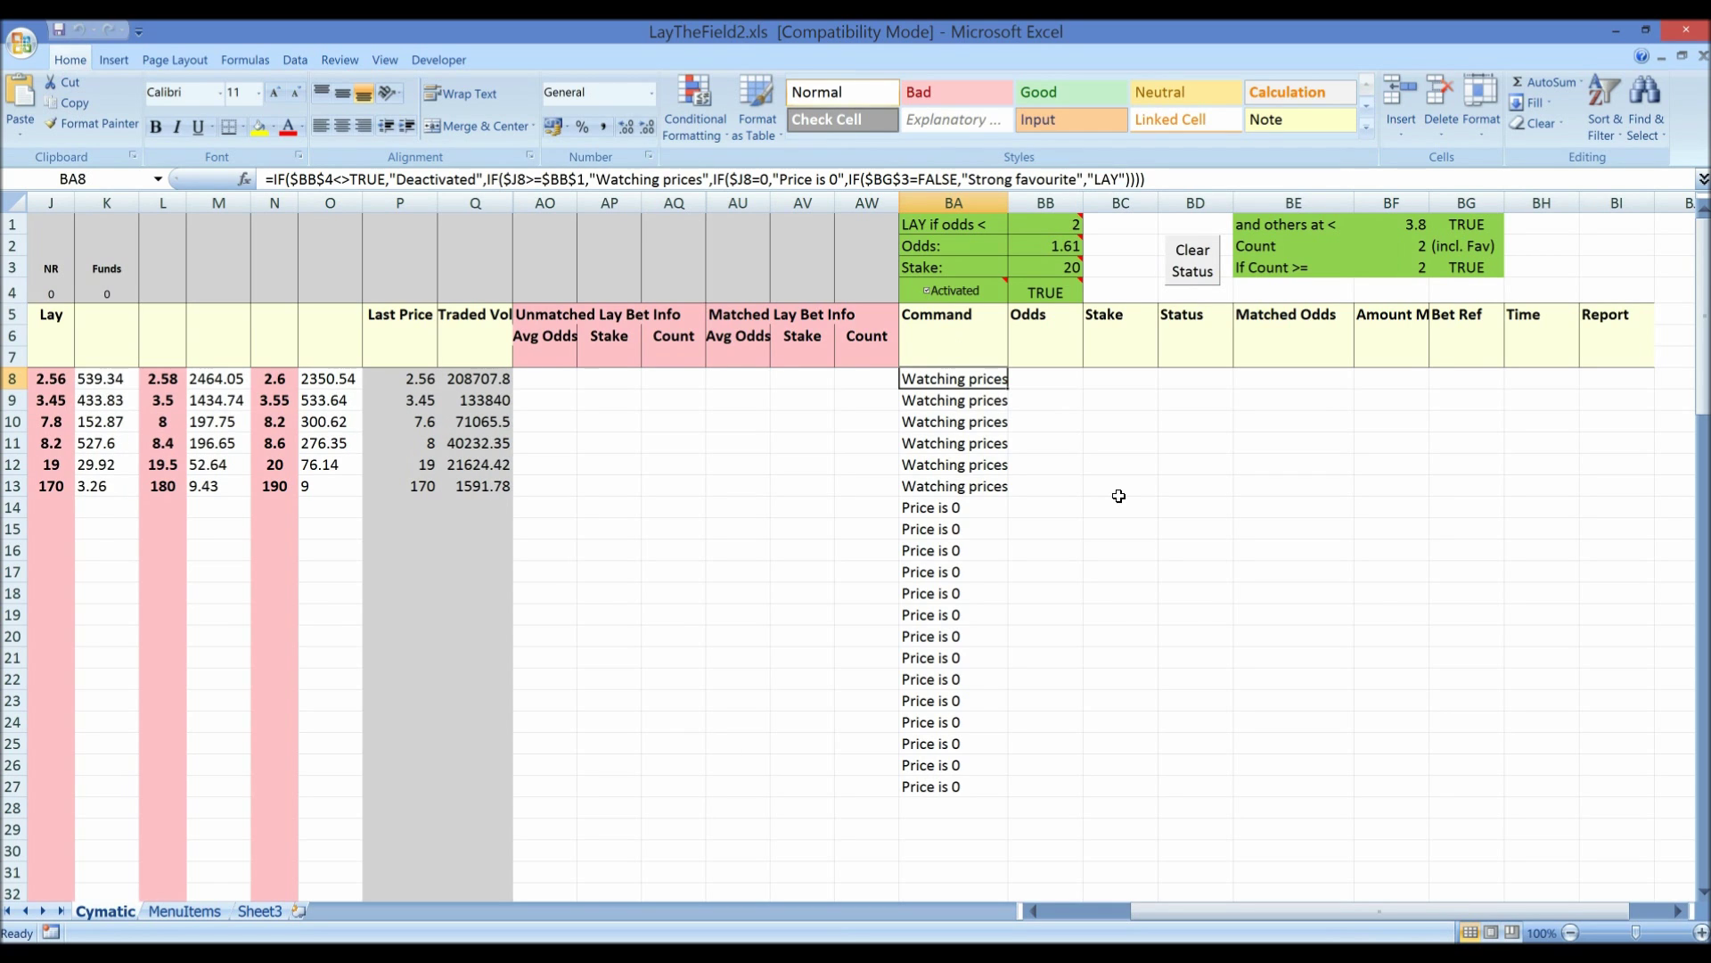
left_click(1047, 386)
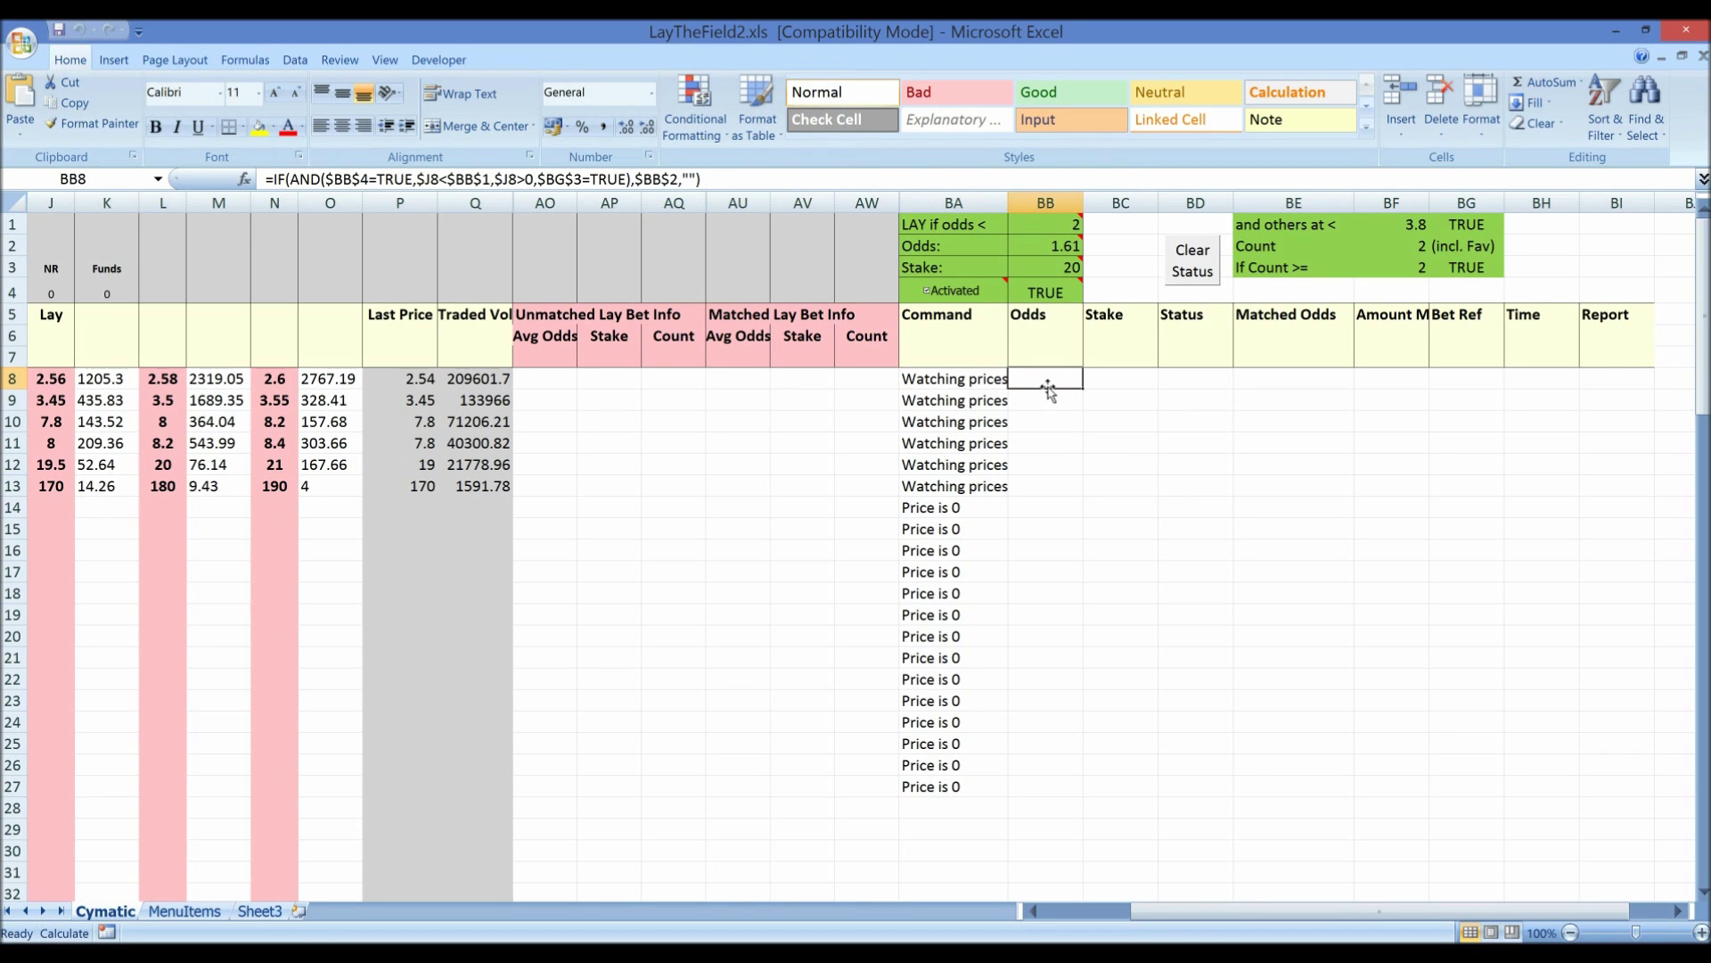
key("Right")
key("Left")
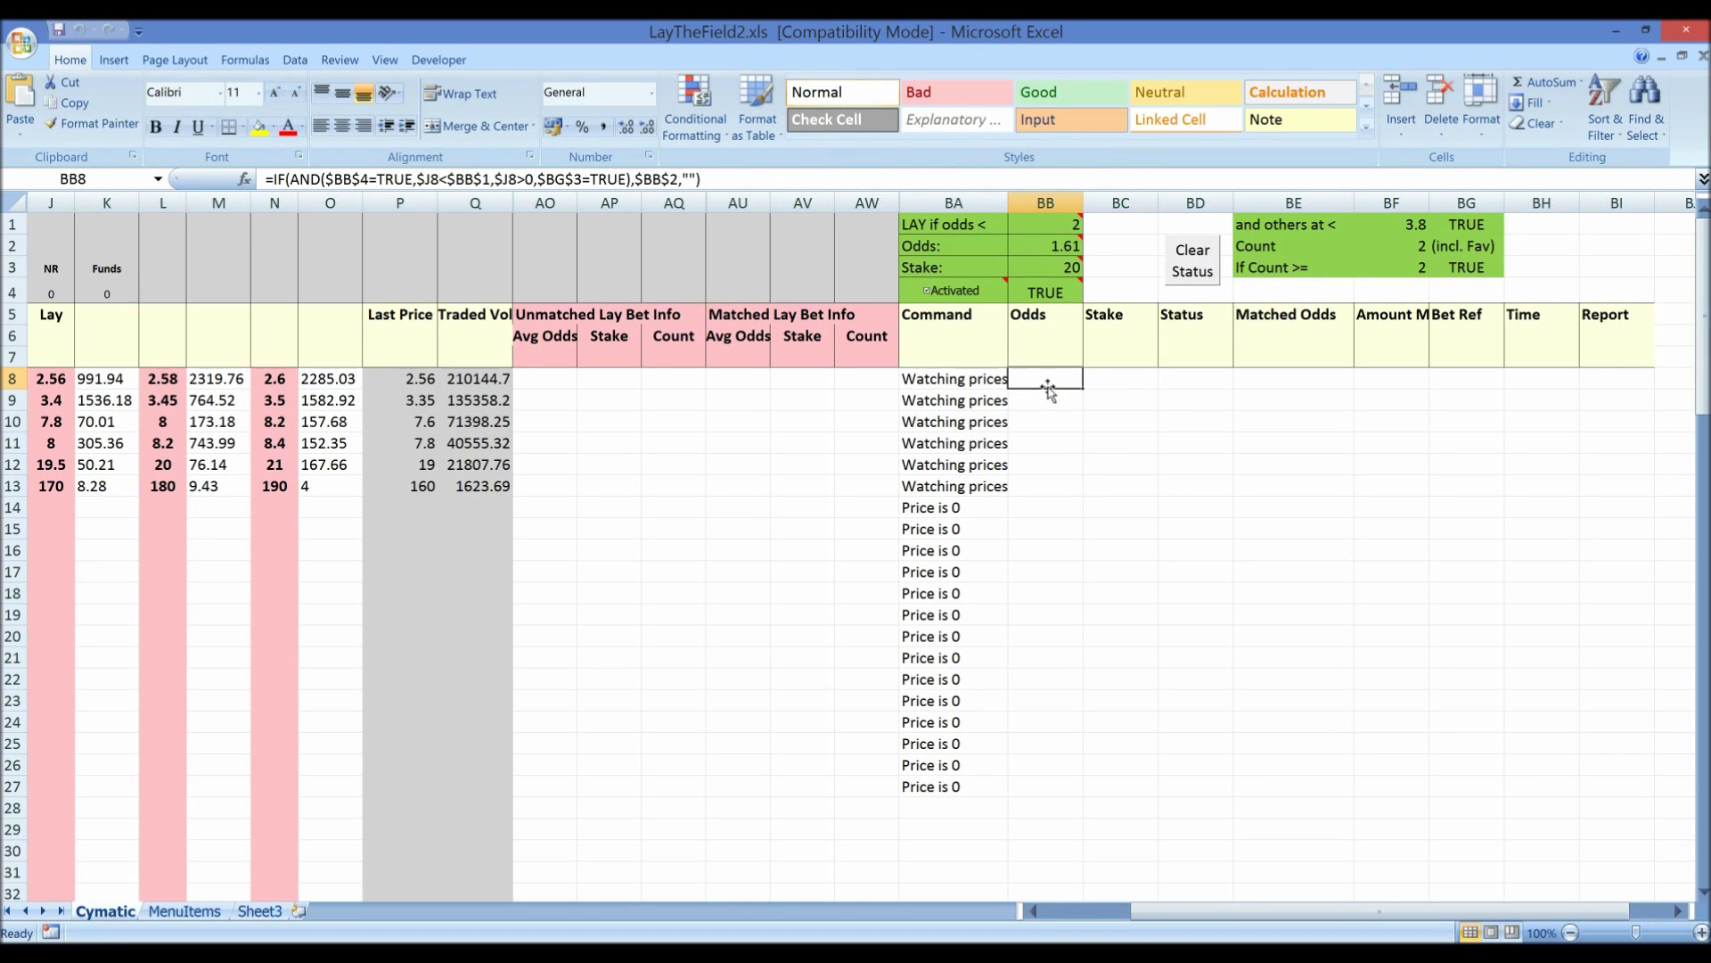
key("Right")
key("Left")
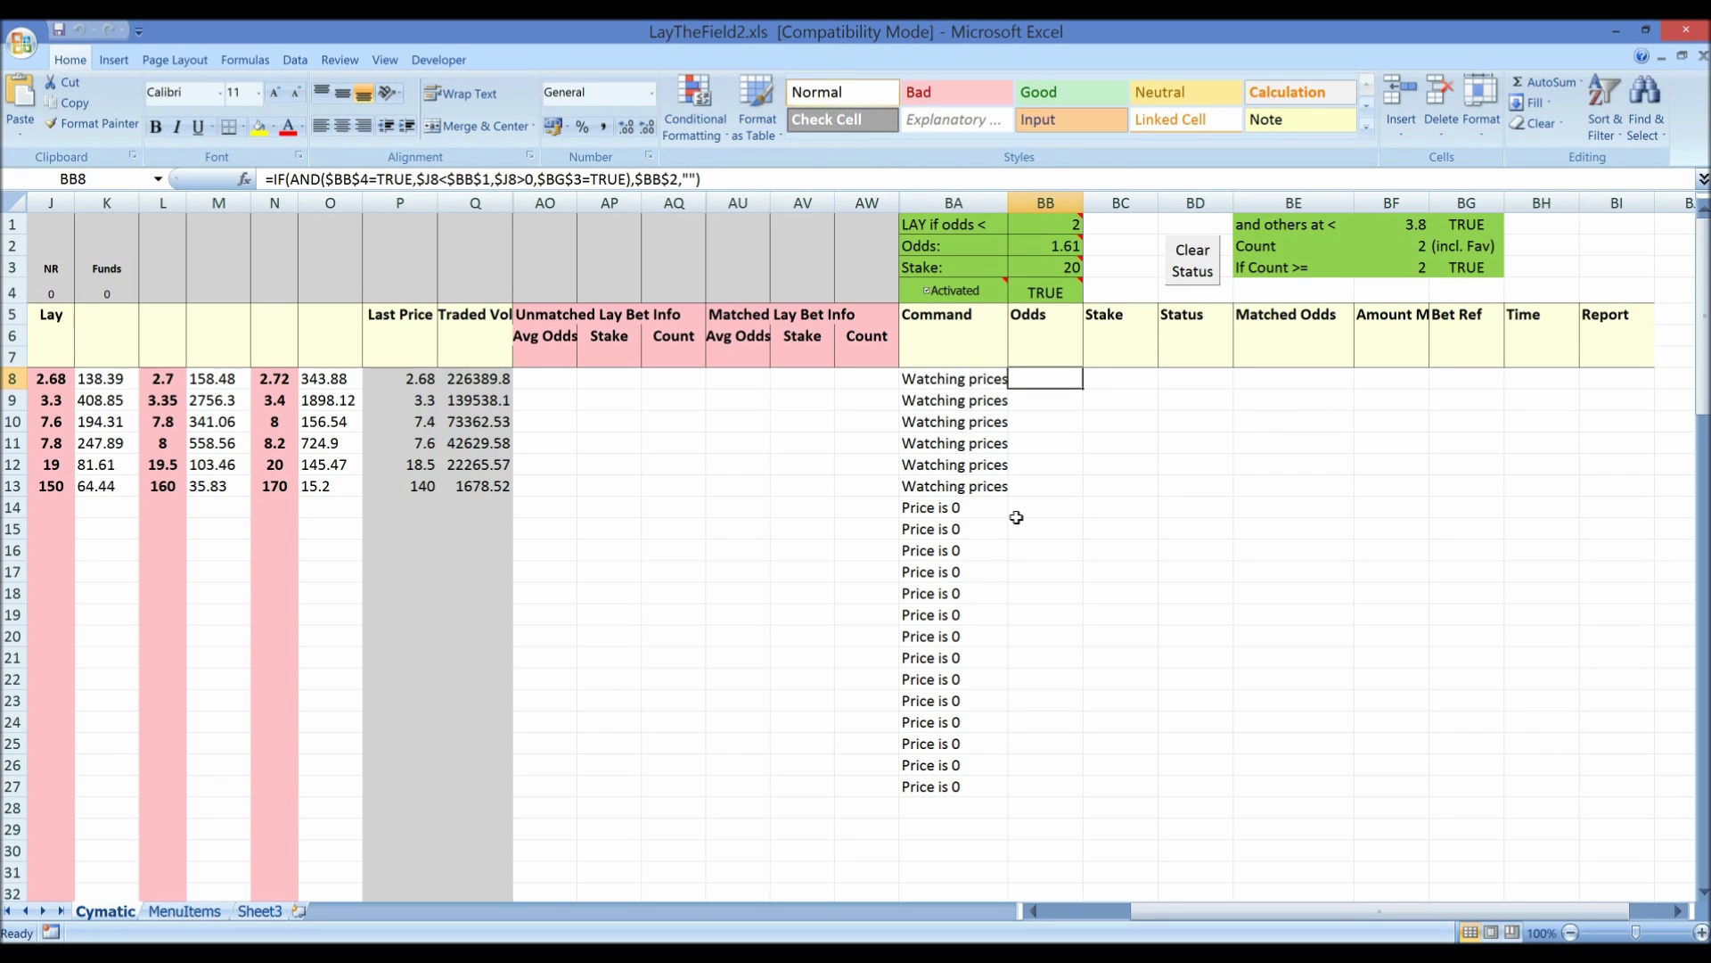
key("Down")
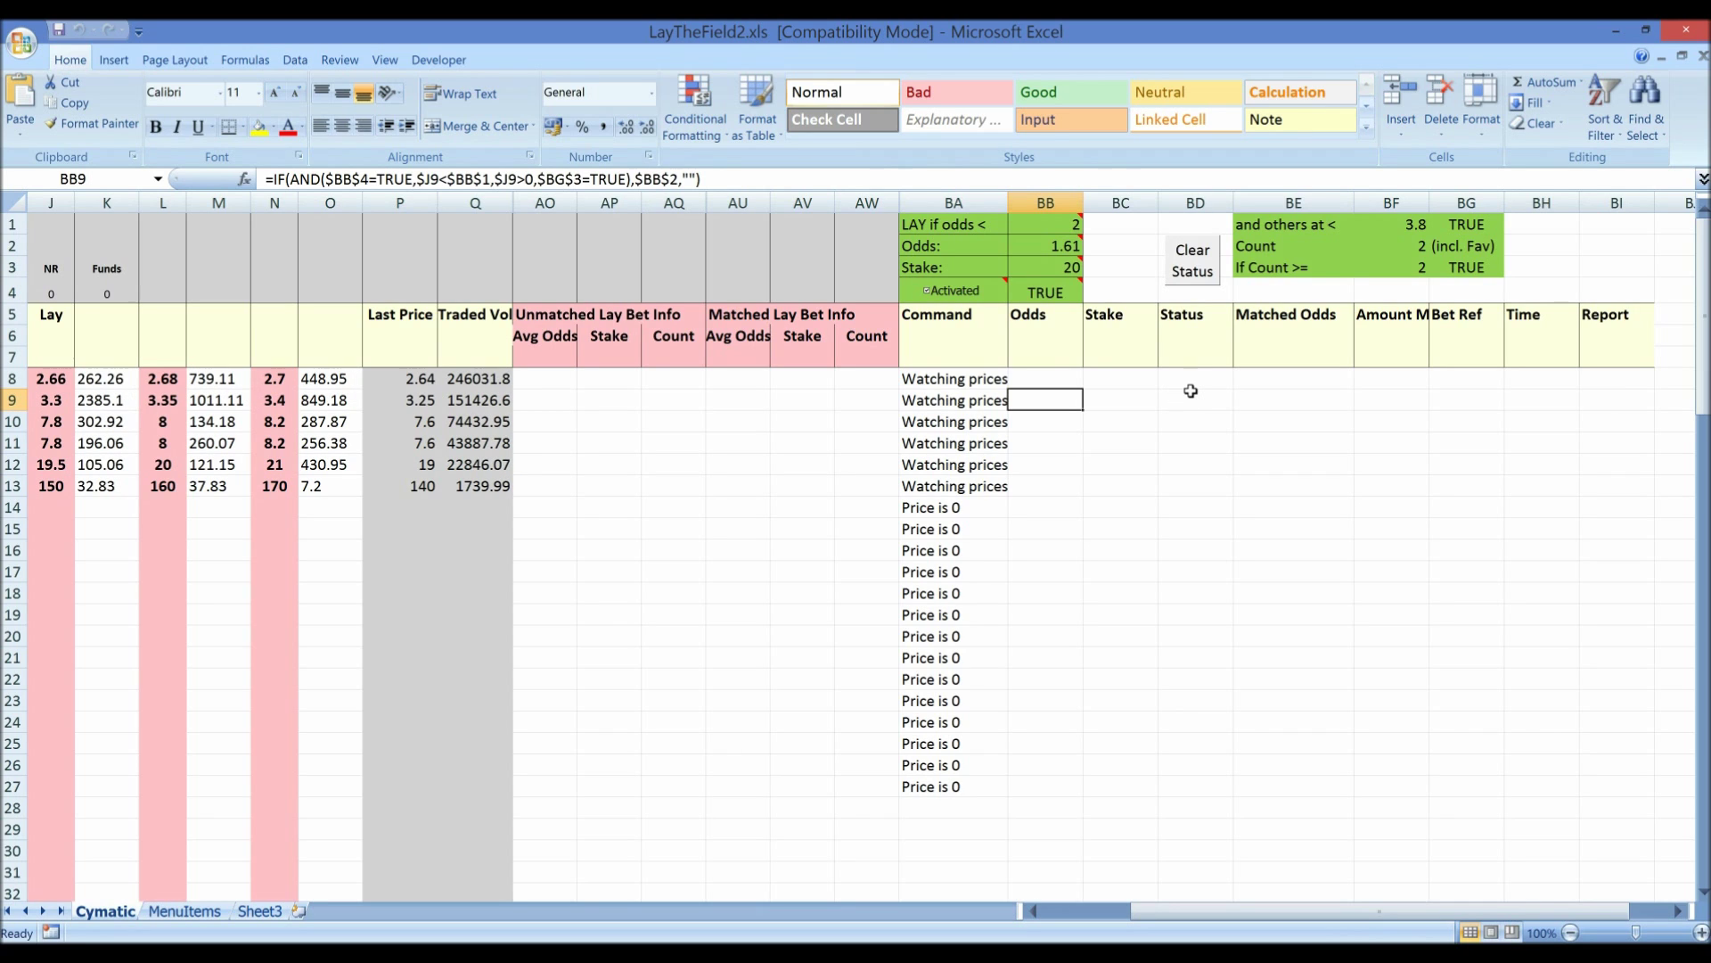
left_click(1126, 268)
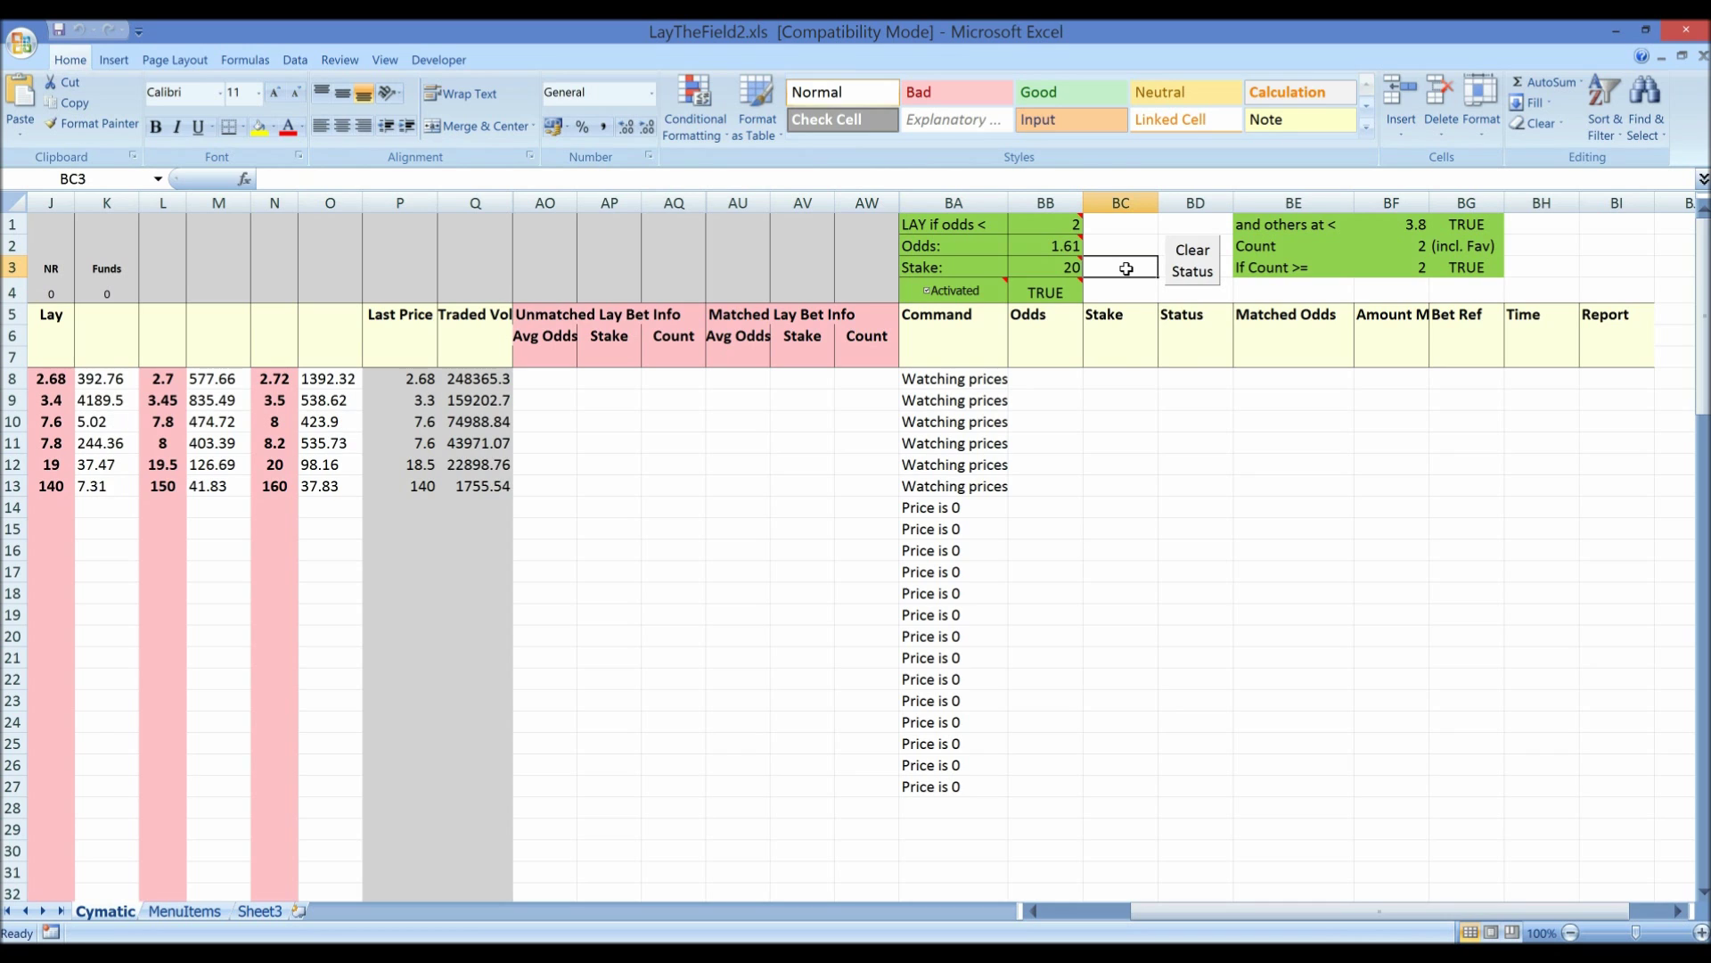
Step: Show Excel's Developer tab and disconnect Cymatic Trader from the Excel sheet
left_click(426, 61)
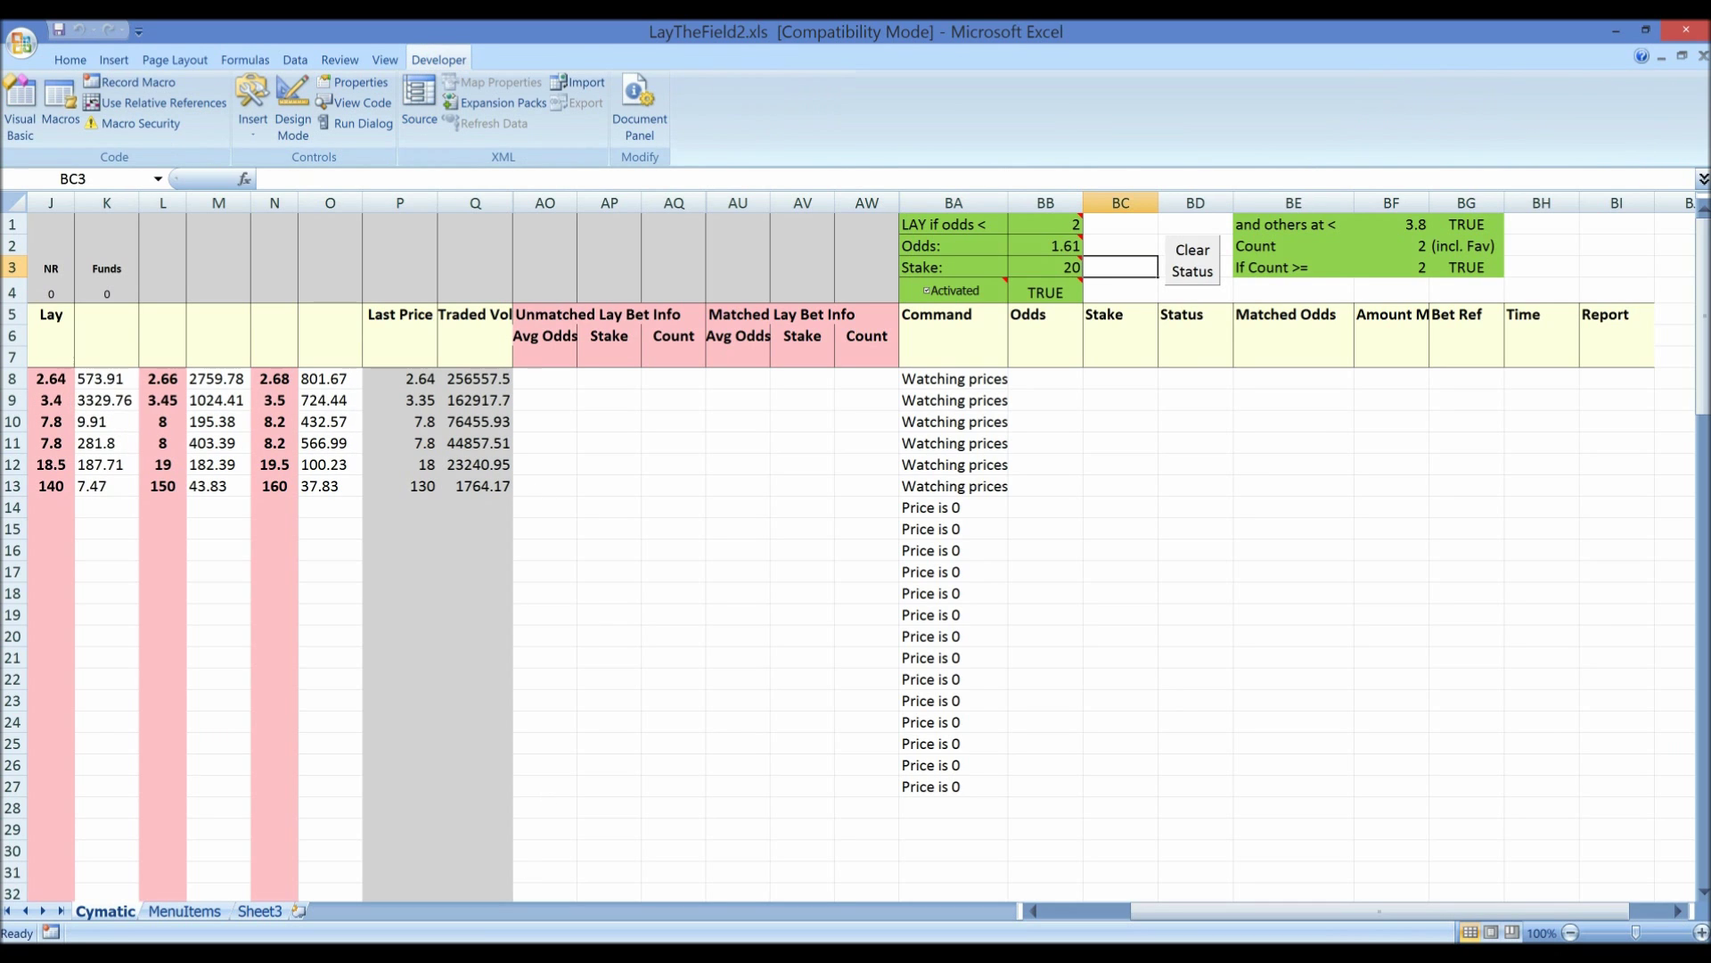
key("alt+Tab")
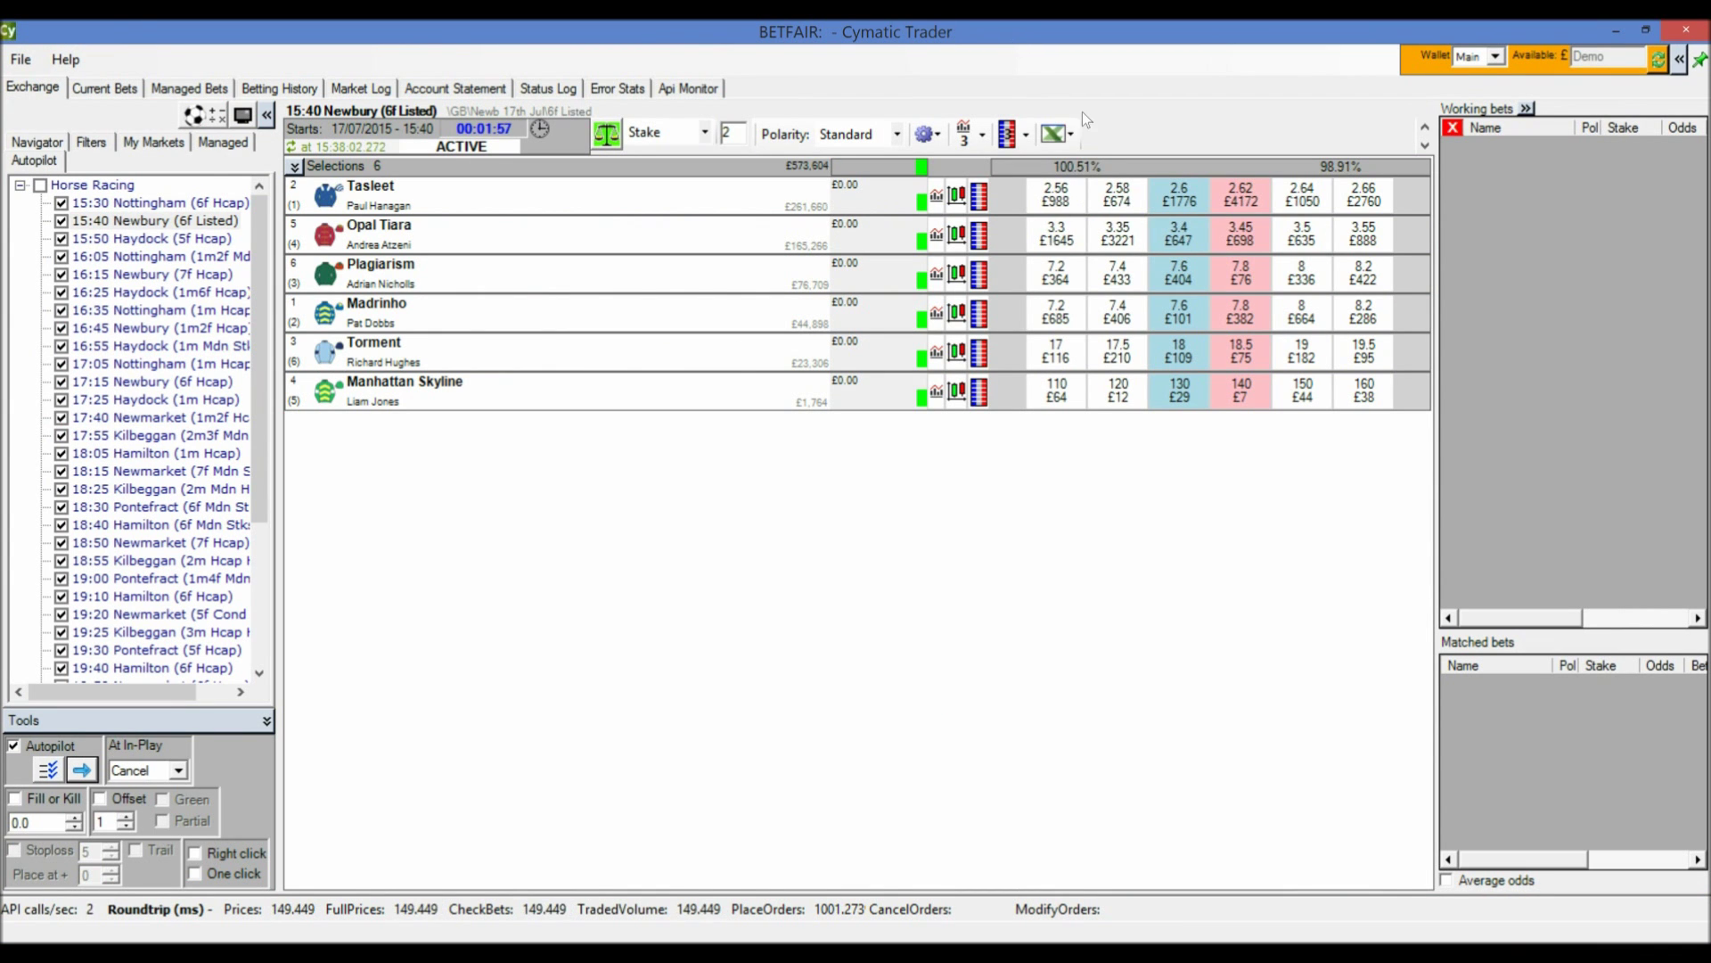
left_click(1070, 133)
left_click(1095, 160)
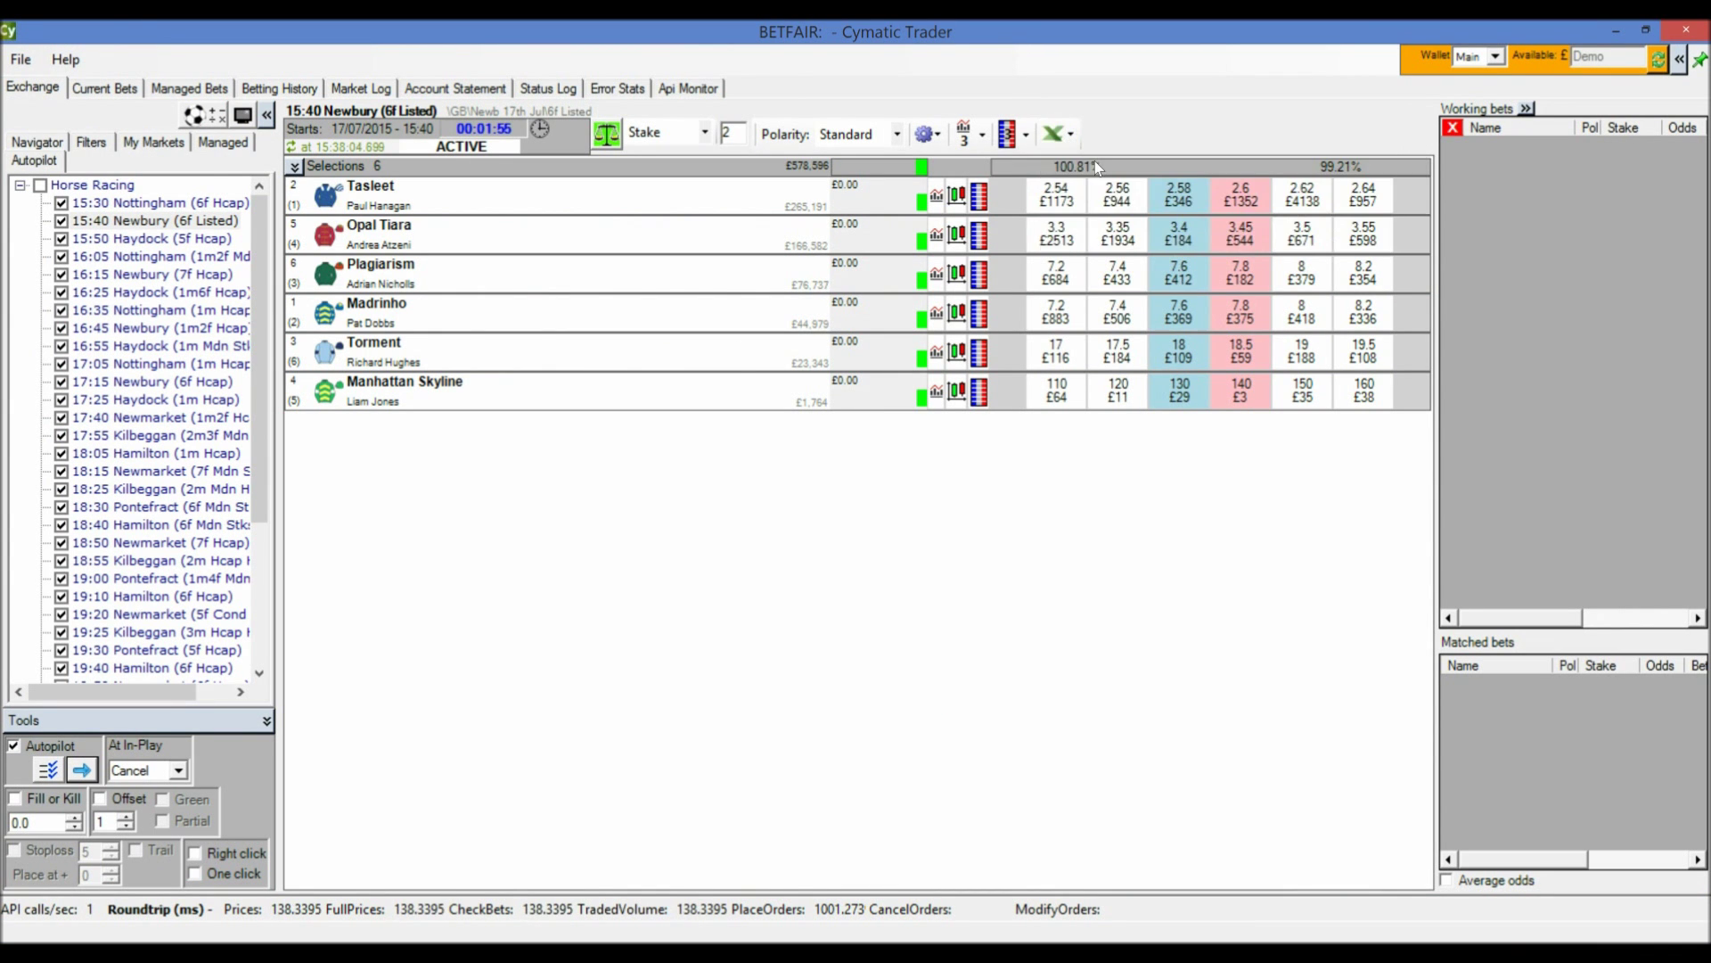
key("alt+Tab")
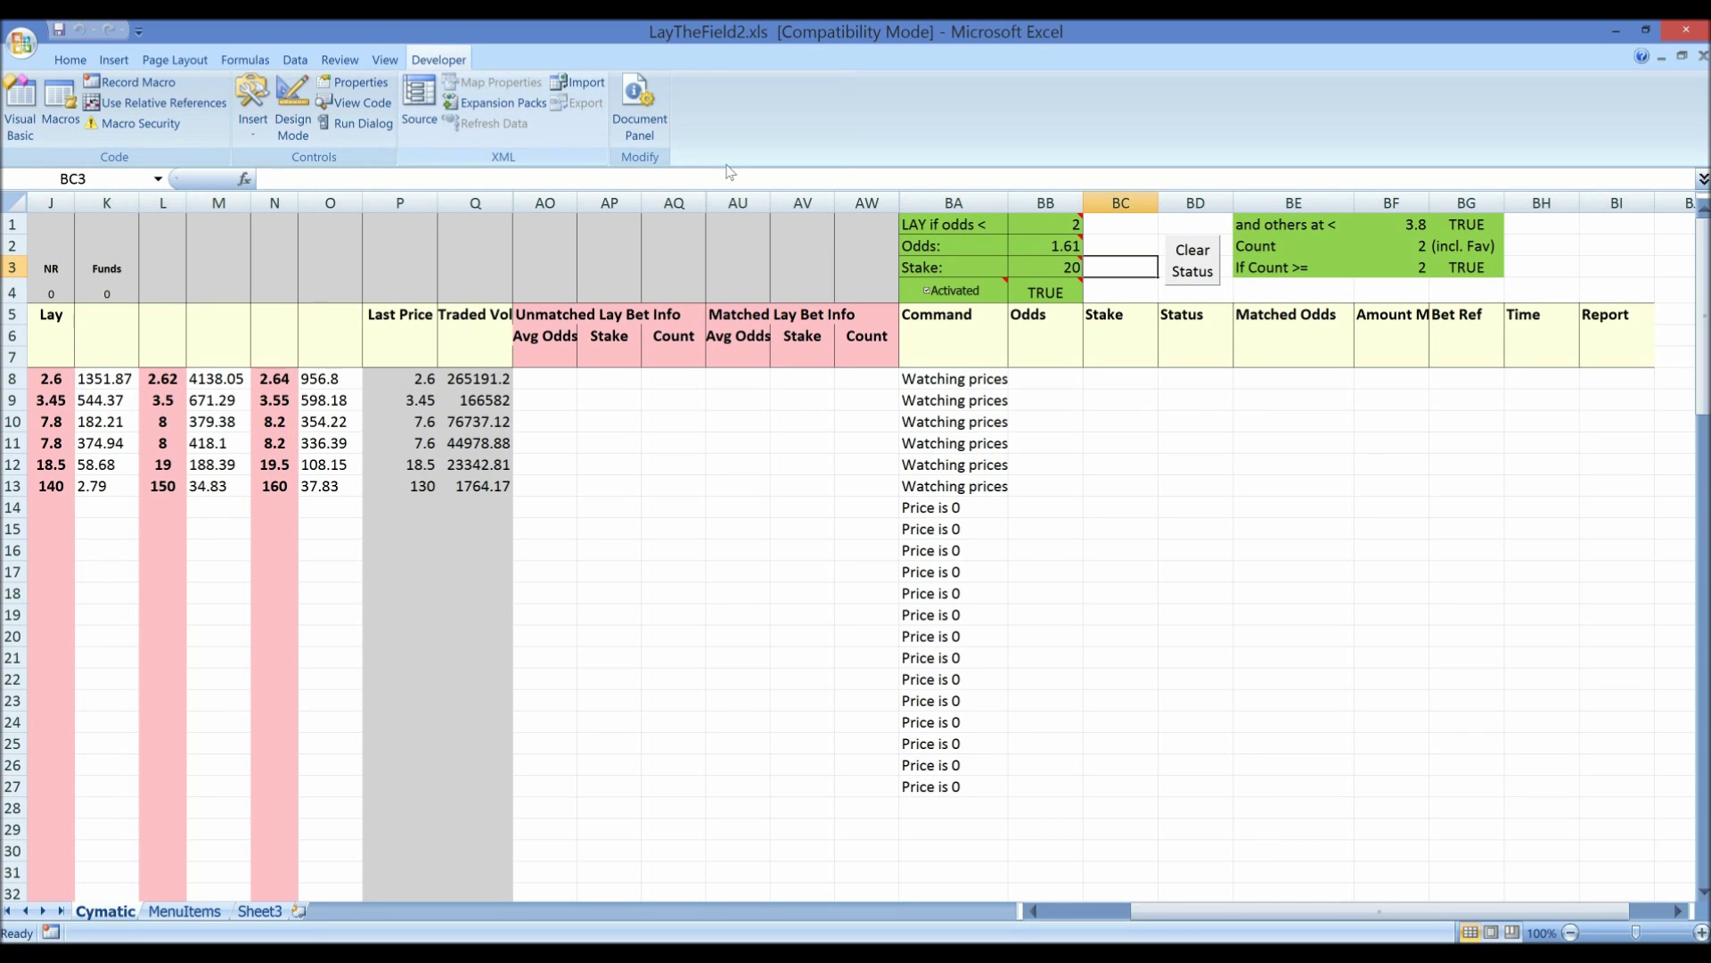
right_click(1184, 288)
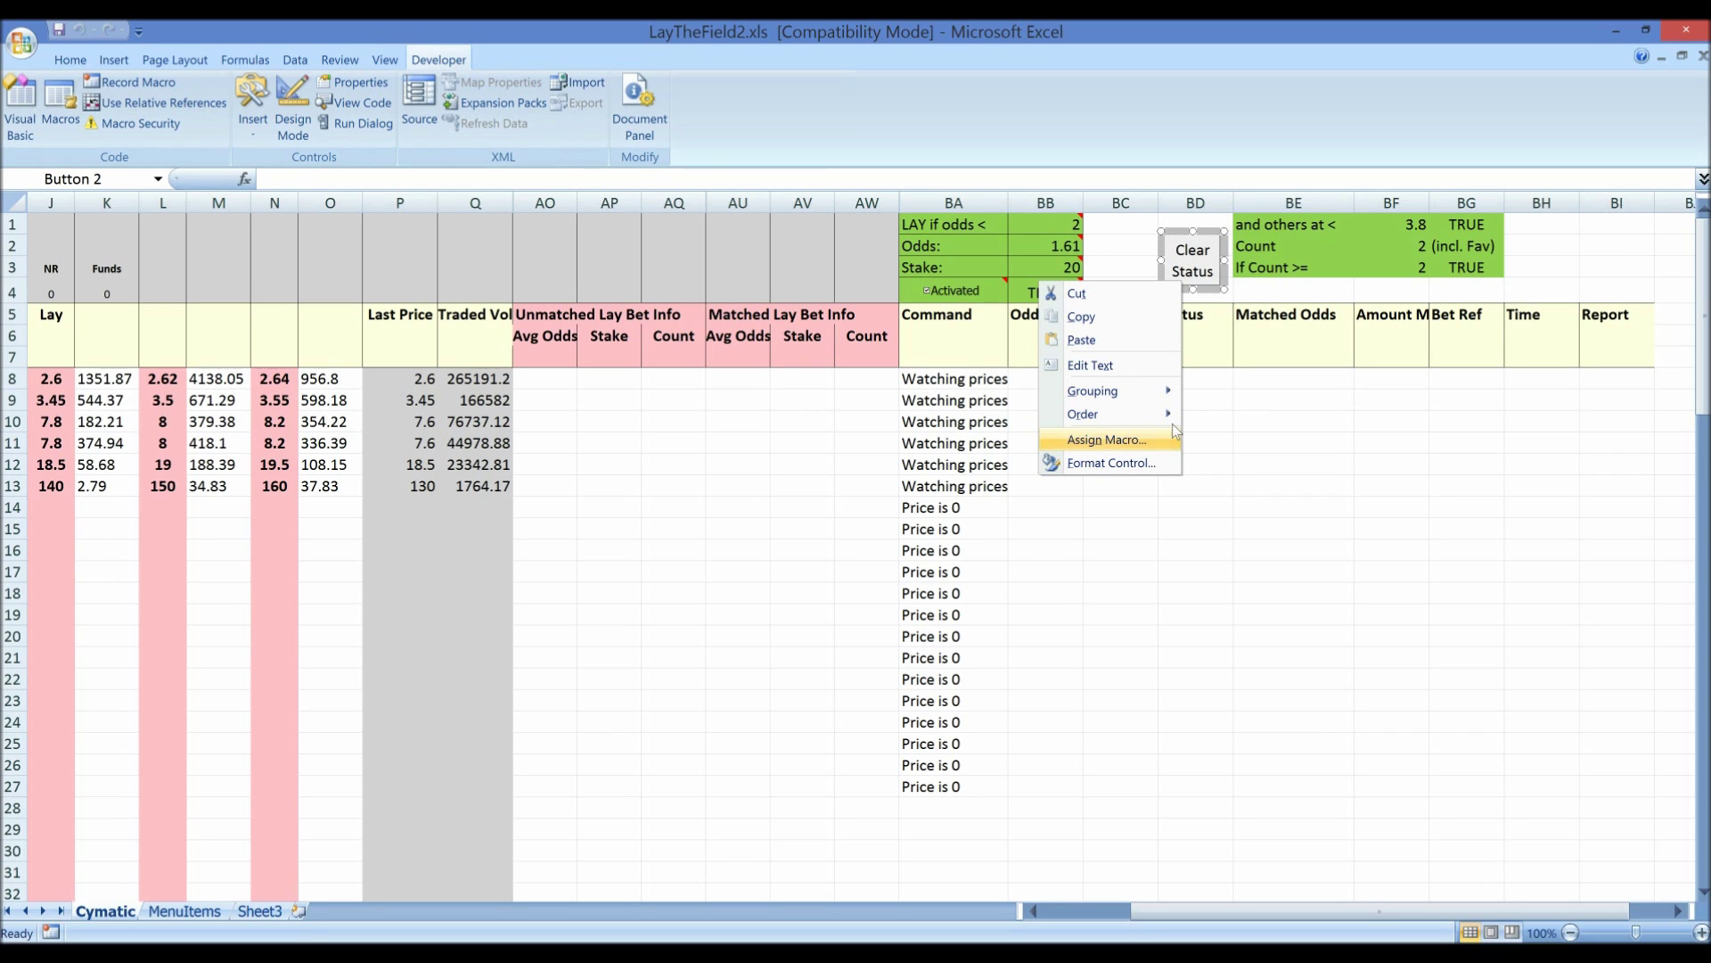
left_click(1209, 403)
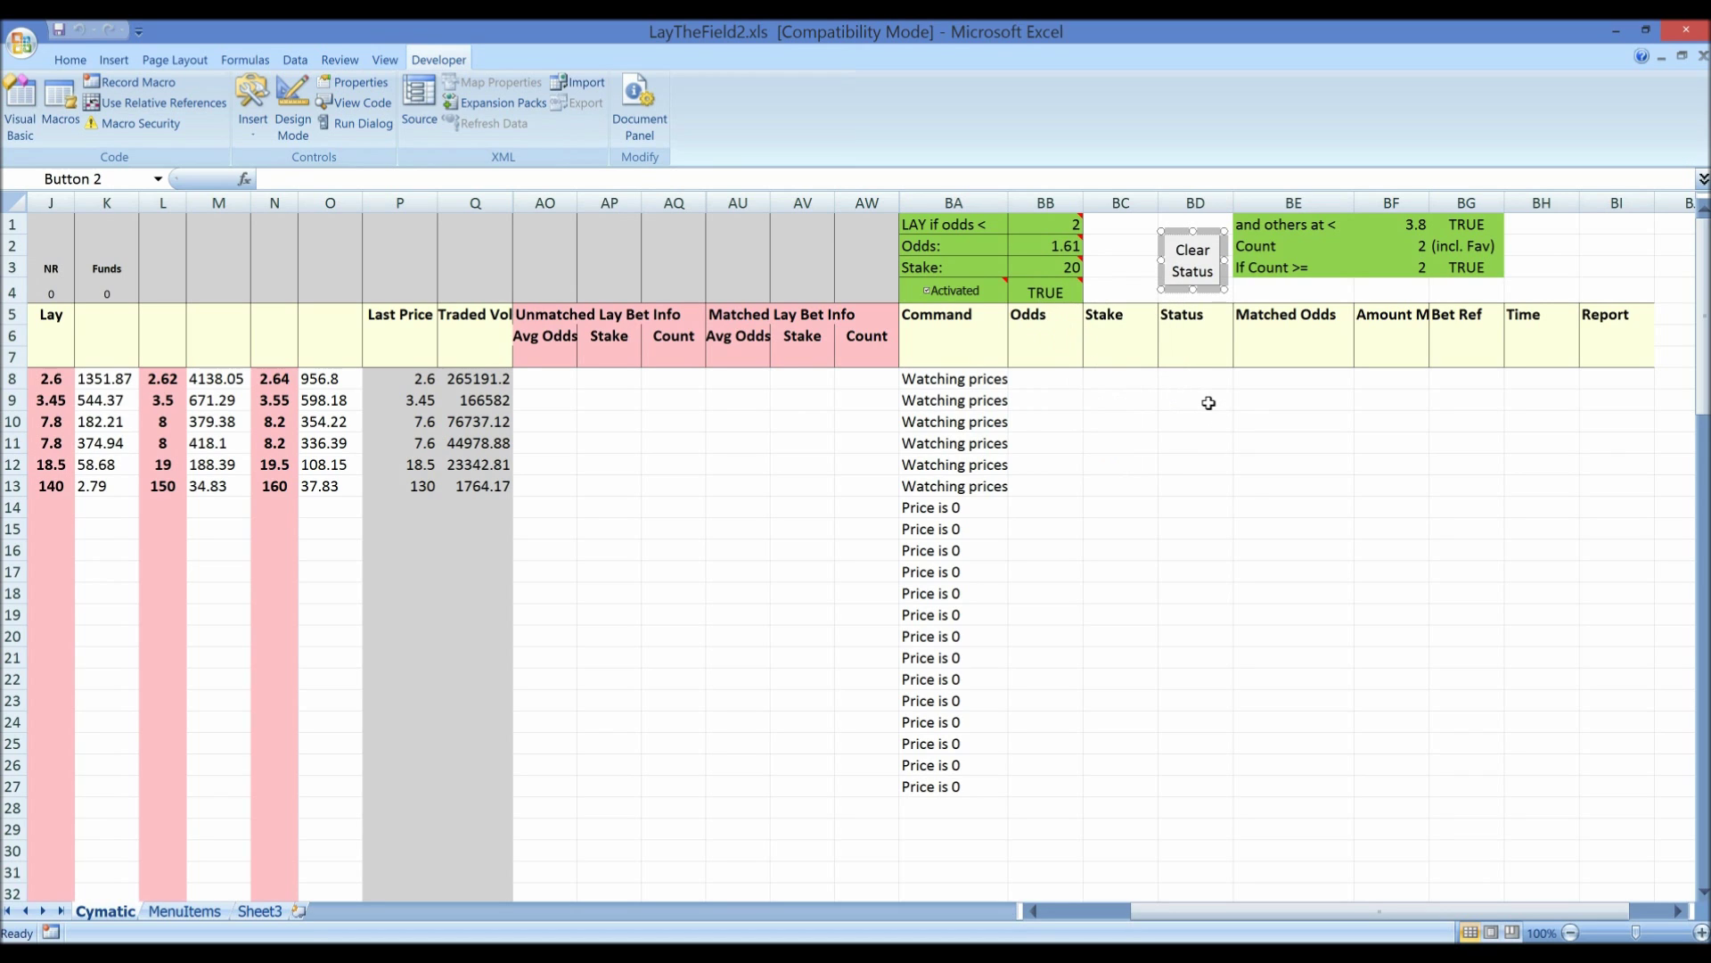
left_click(1208, 403)
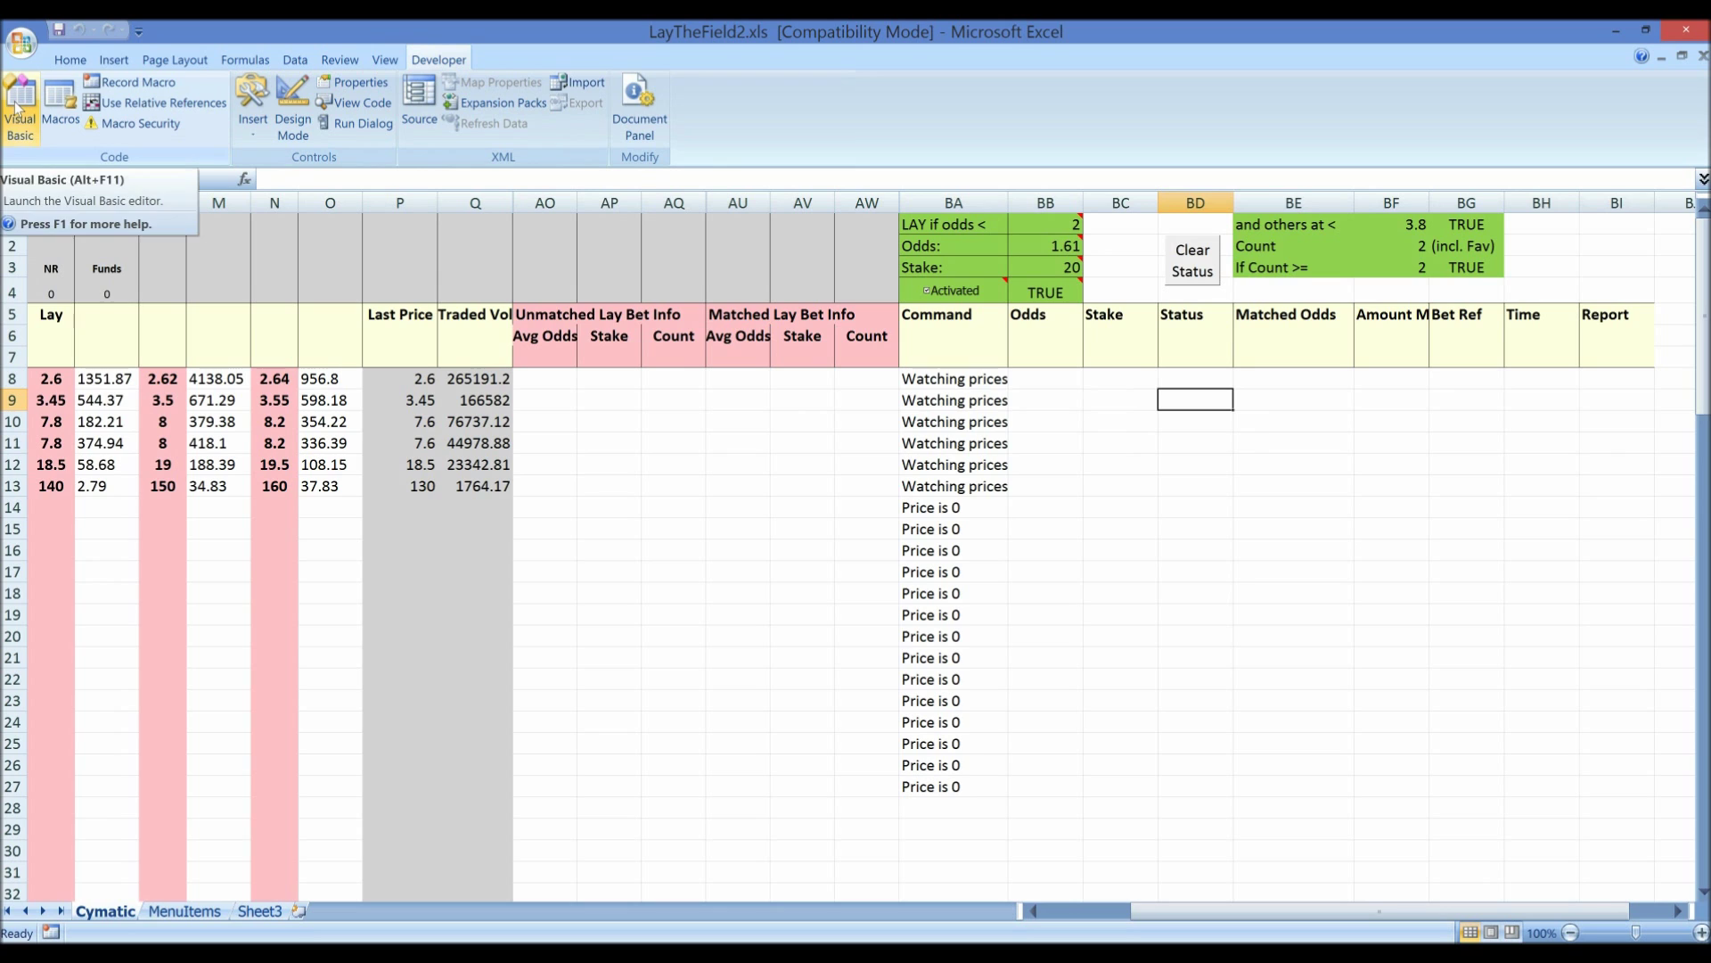
left_click(16, 108)
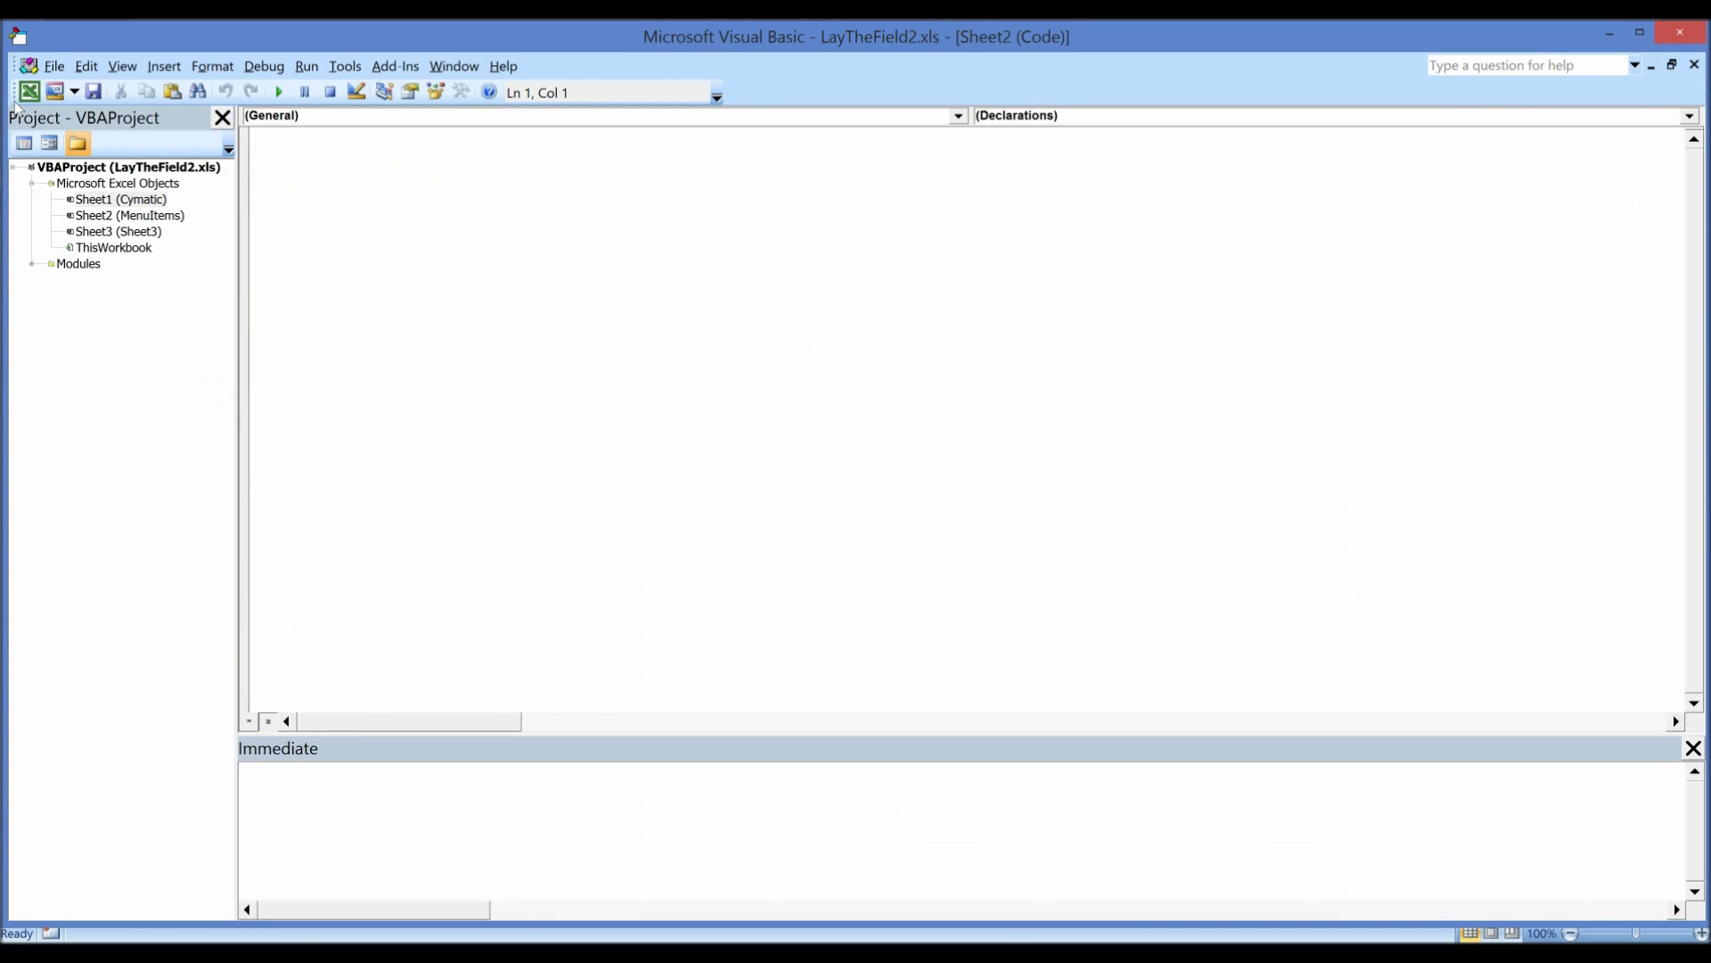
double_click(98, 200)
left_click(31, 263)
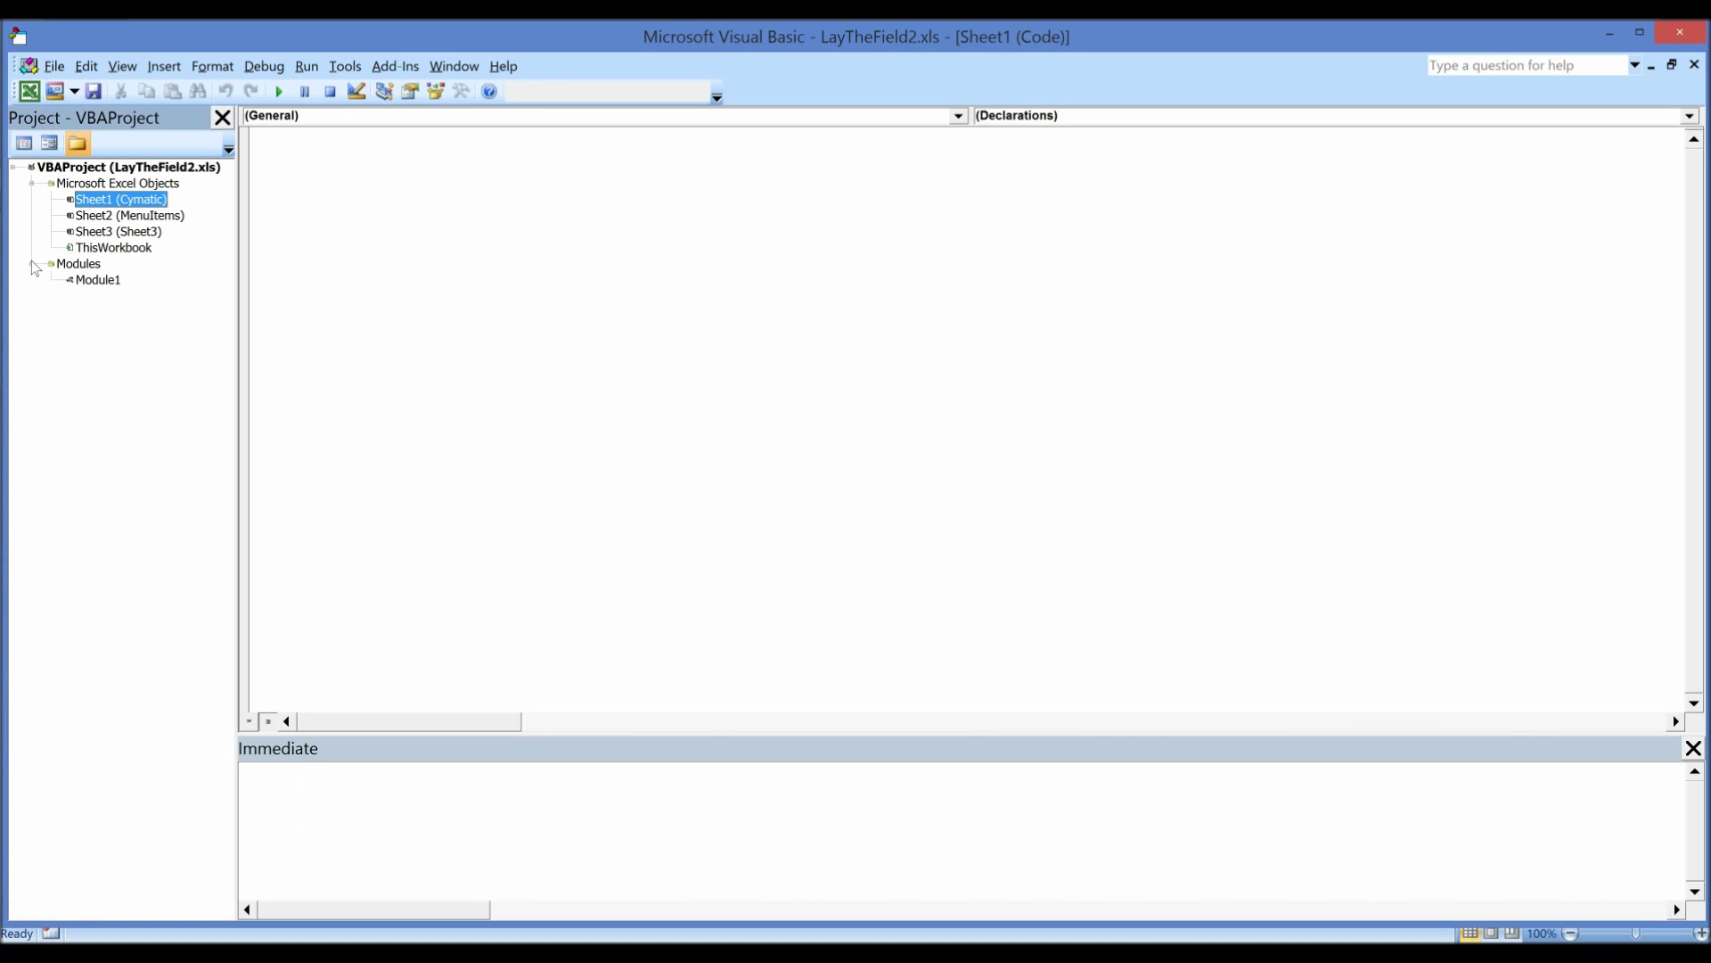
left_click(96, 281)
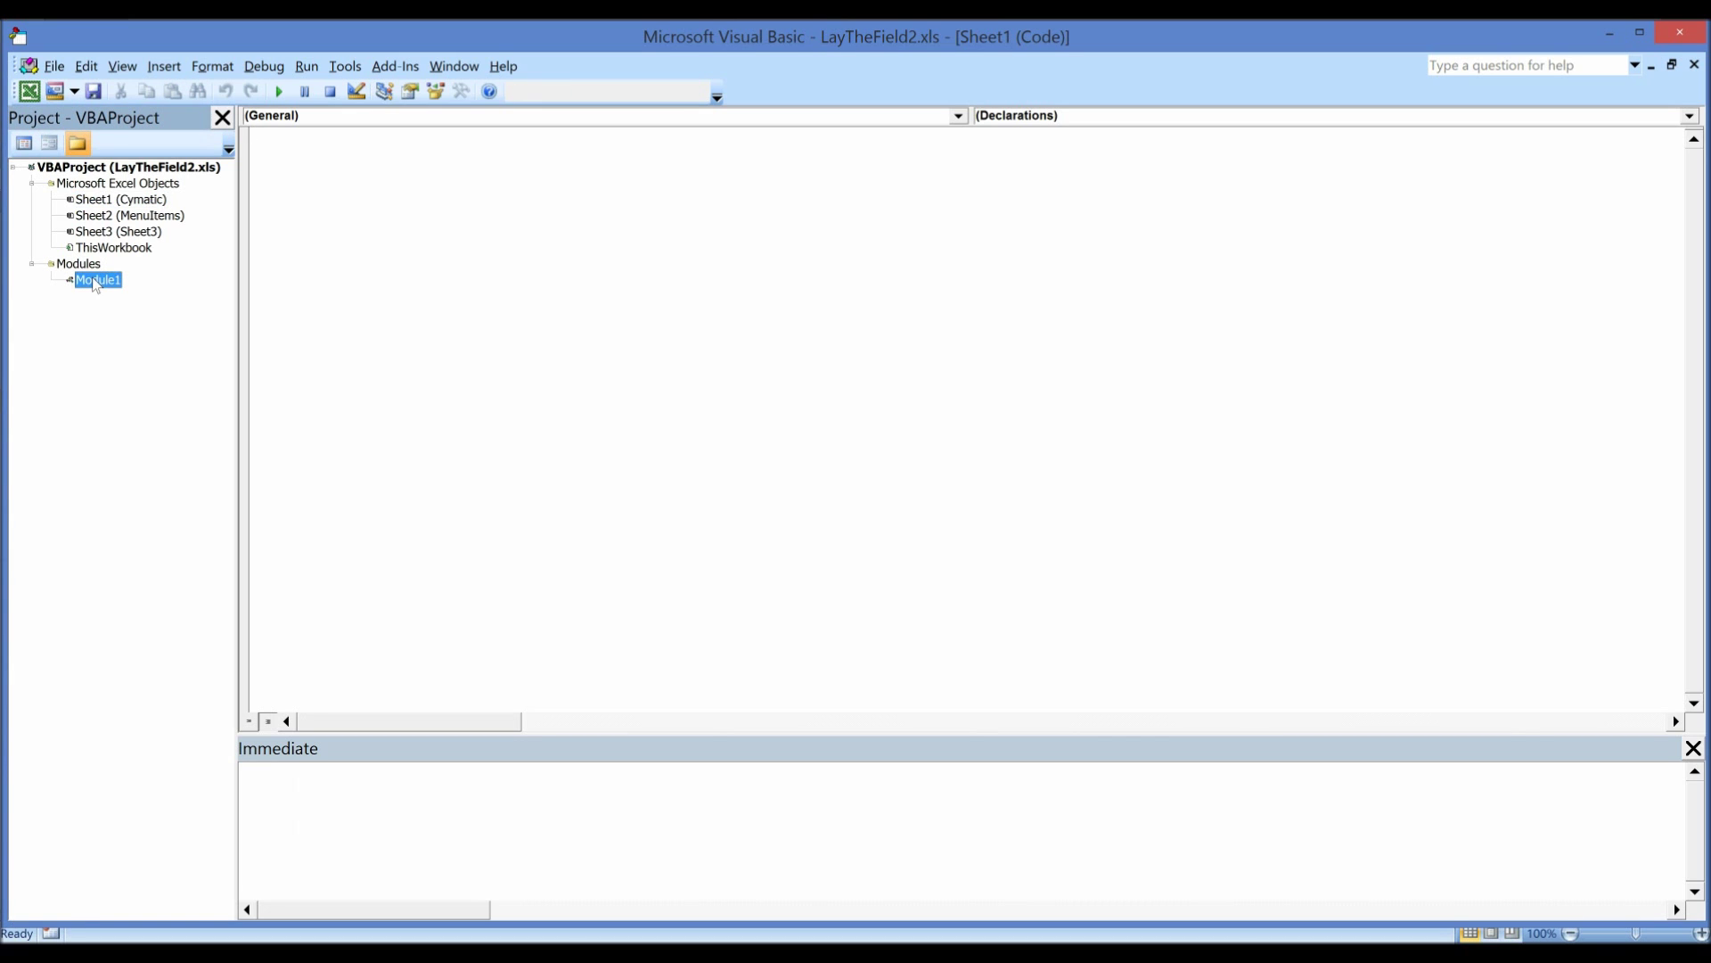
double_click(96, 282)
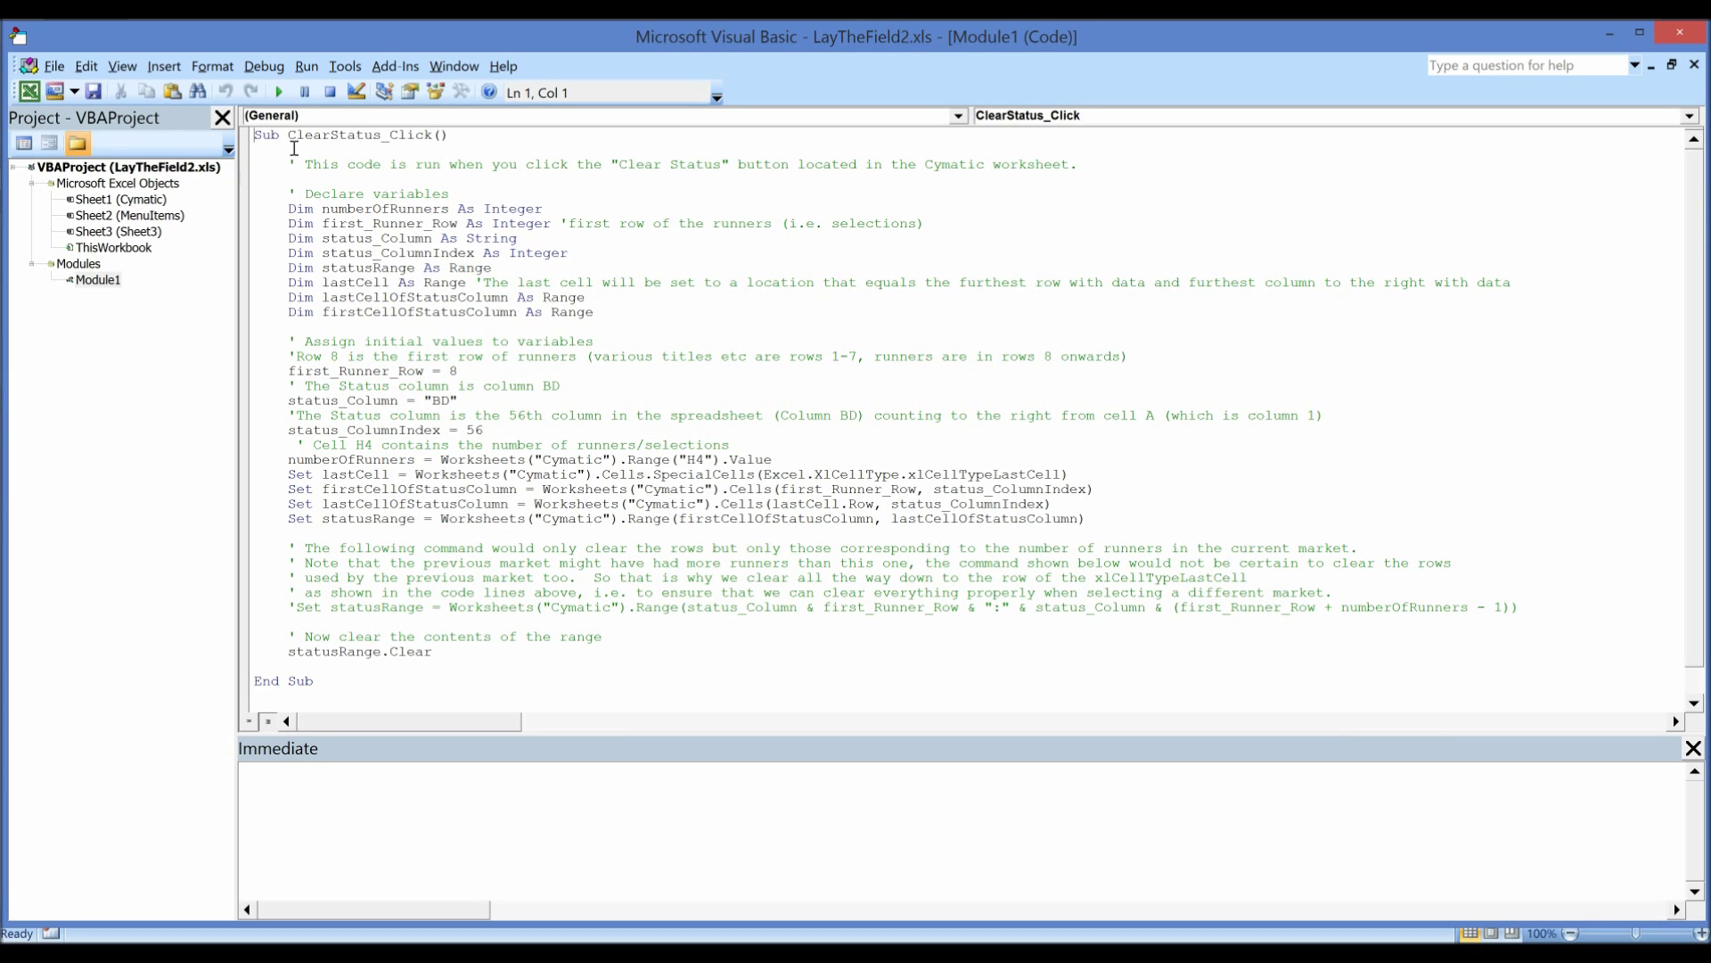
left_click(1680, 35)
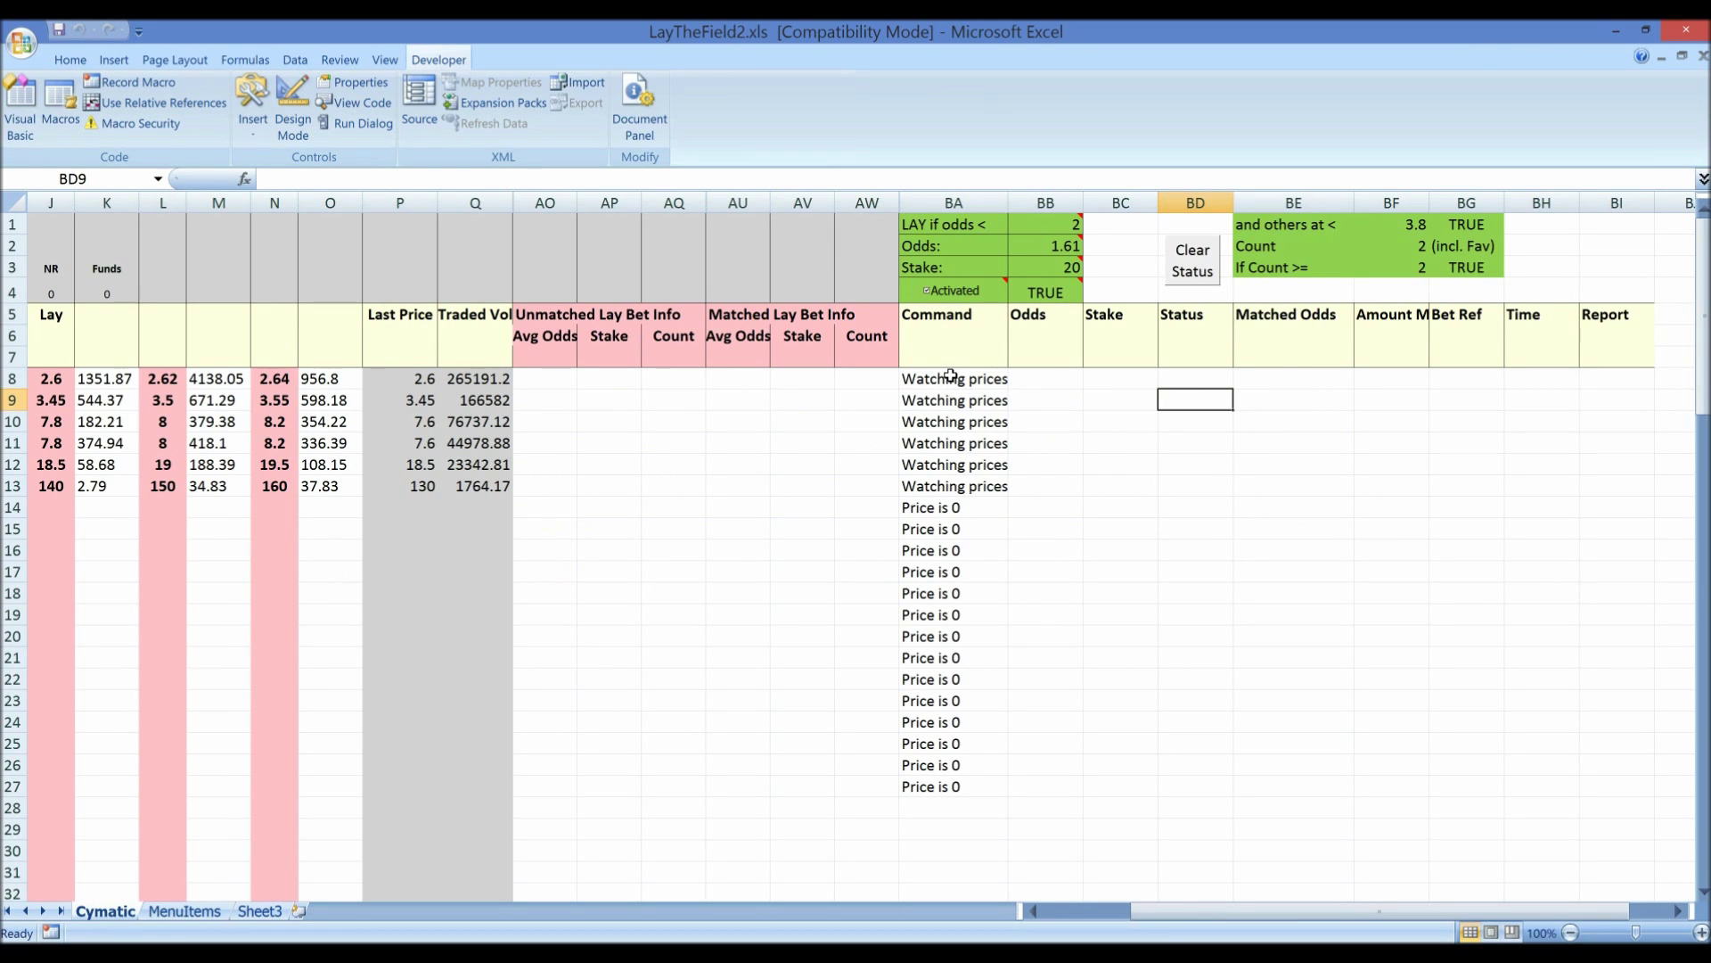
Step: Inspect the formulae in BA8 (Command), BB8 (Odds), BD8 (Status) and BA9 (Command)
left_click(951, 376)
key("Right")
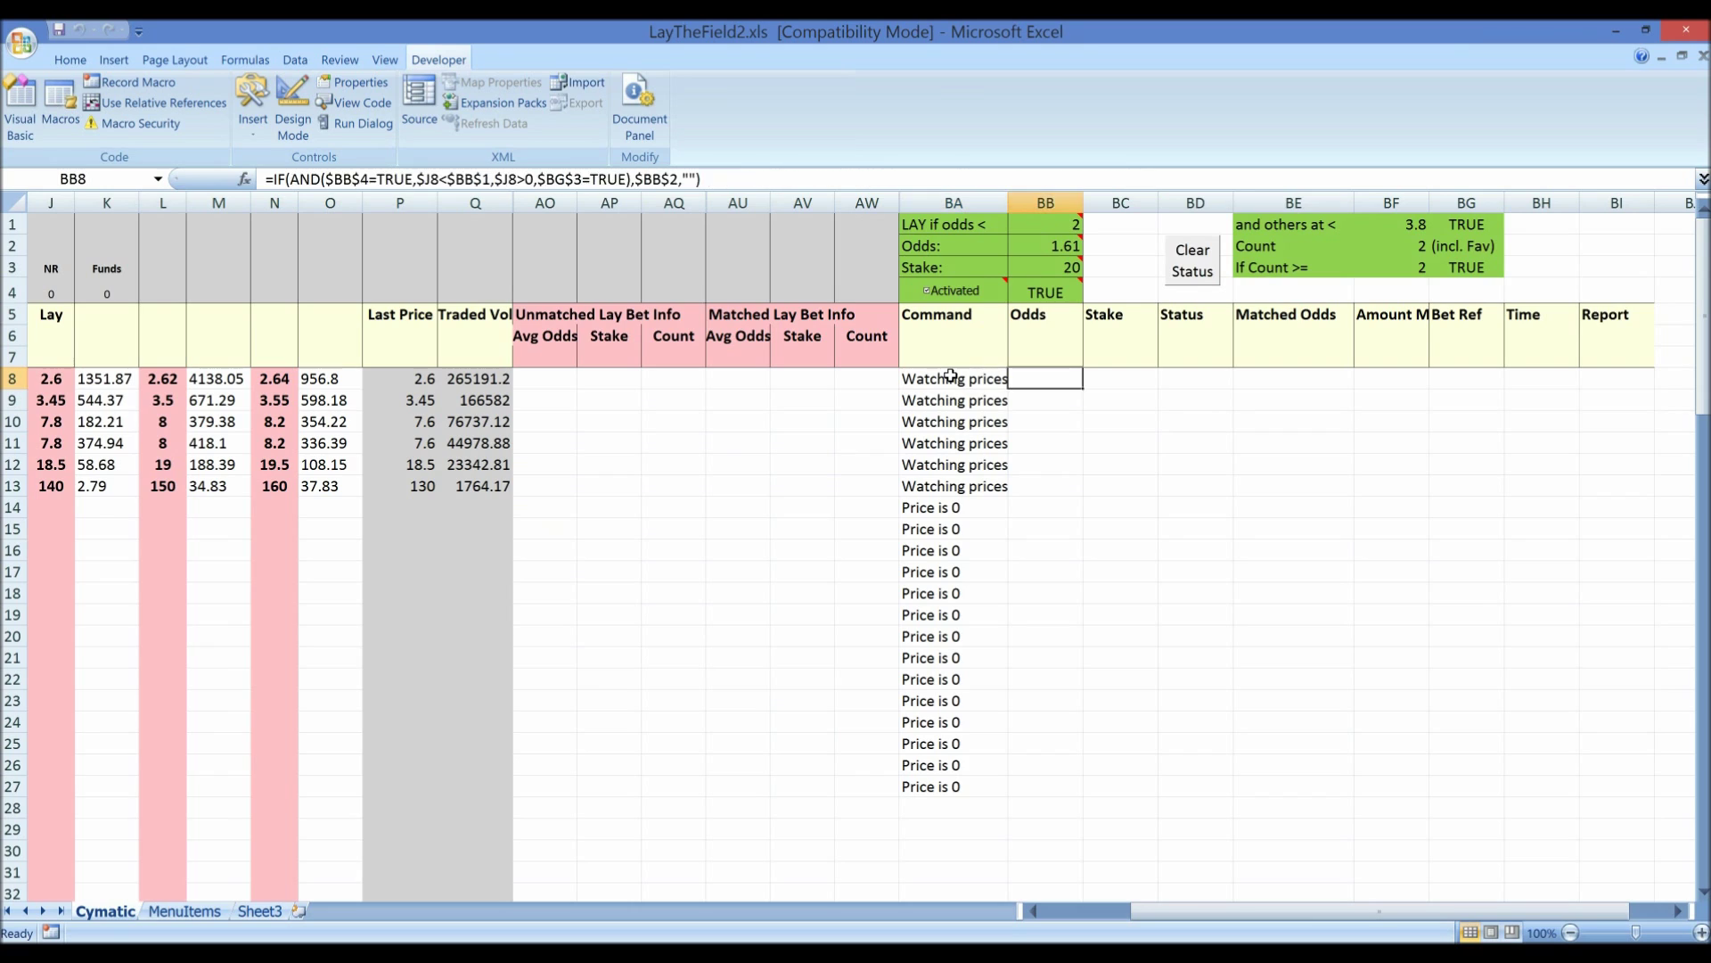
key("Right")
key("Right")
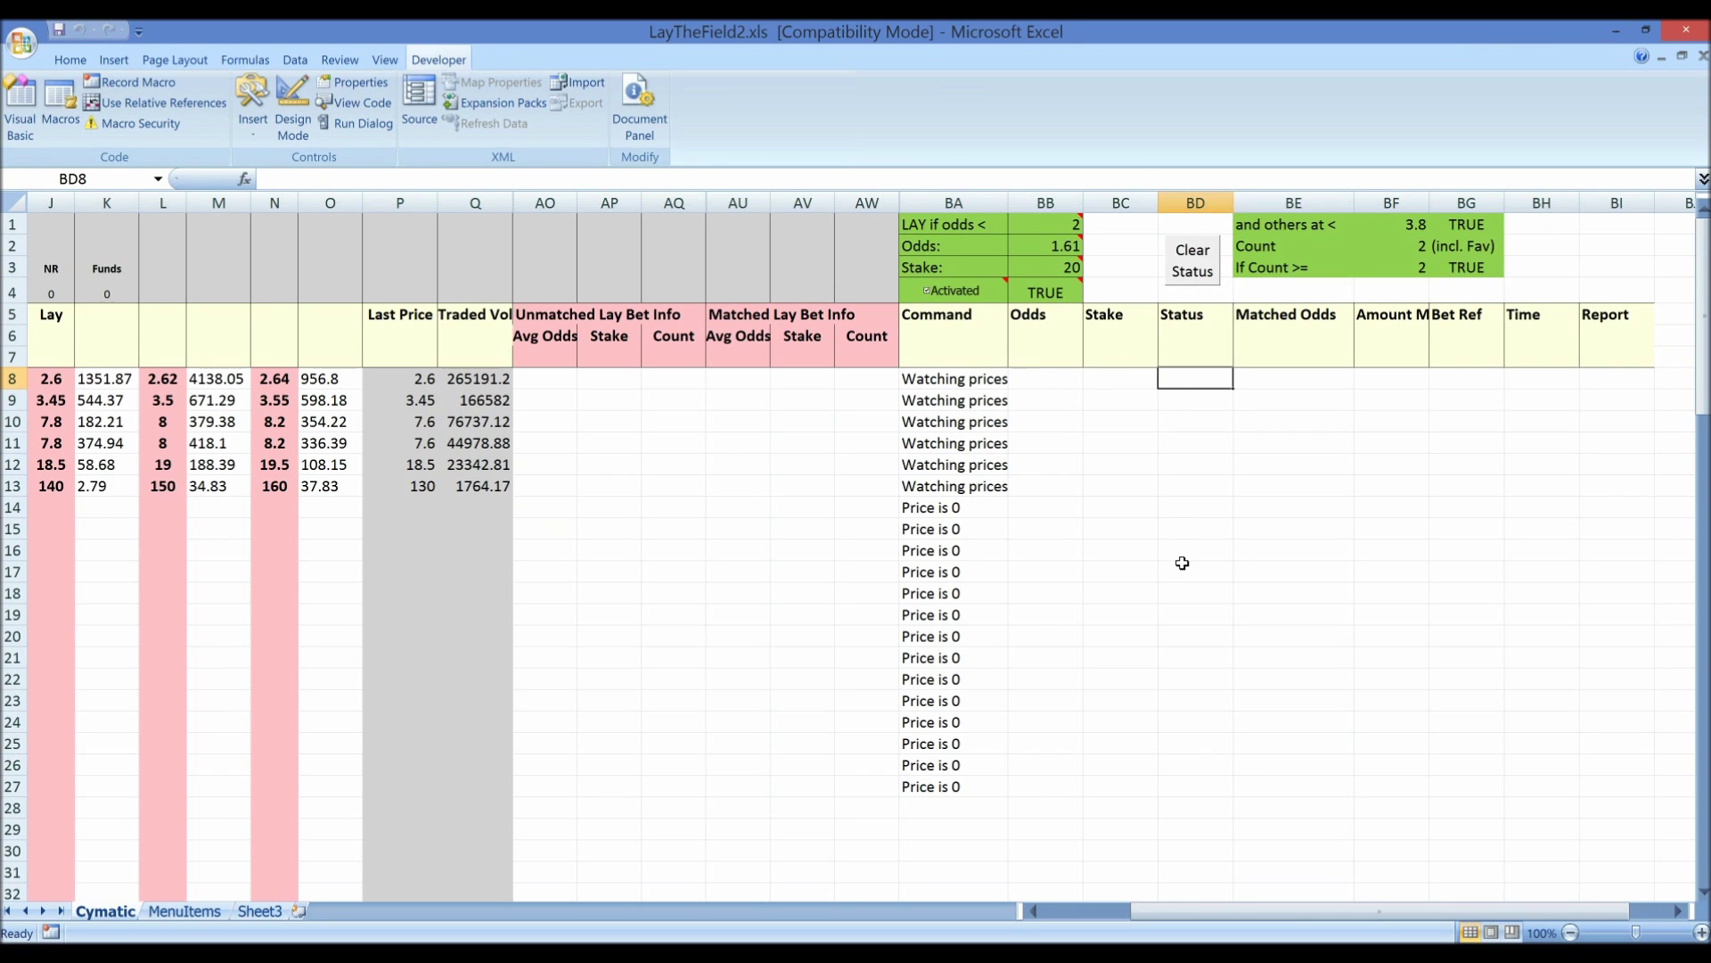
key("Down")
key("Left")
key("Left")
key("Left")
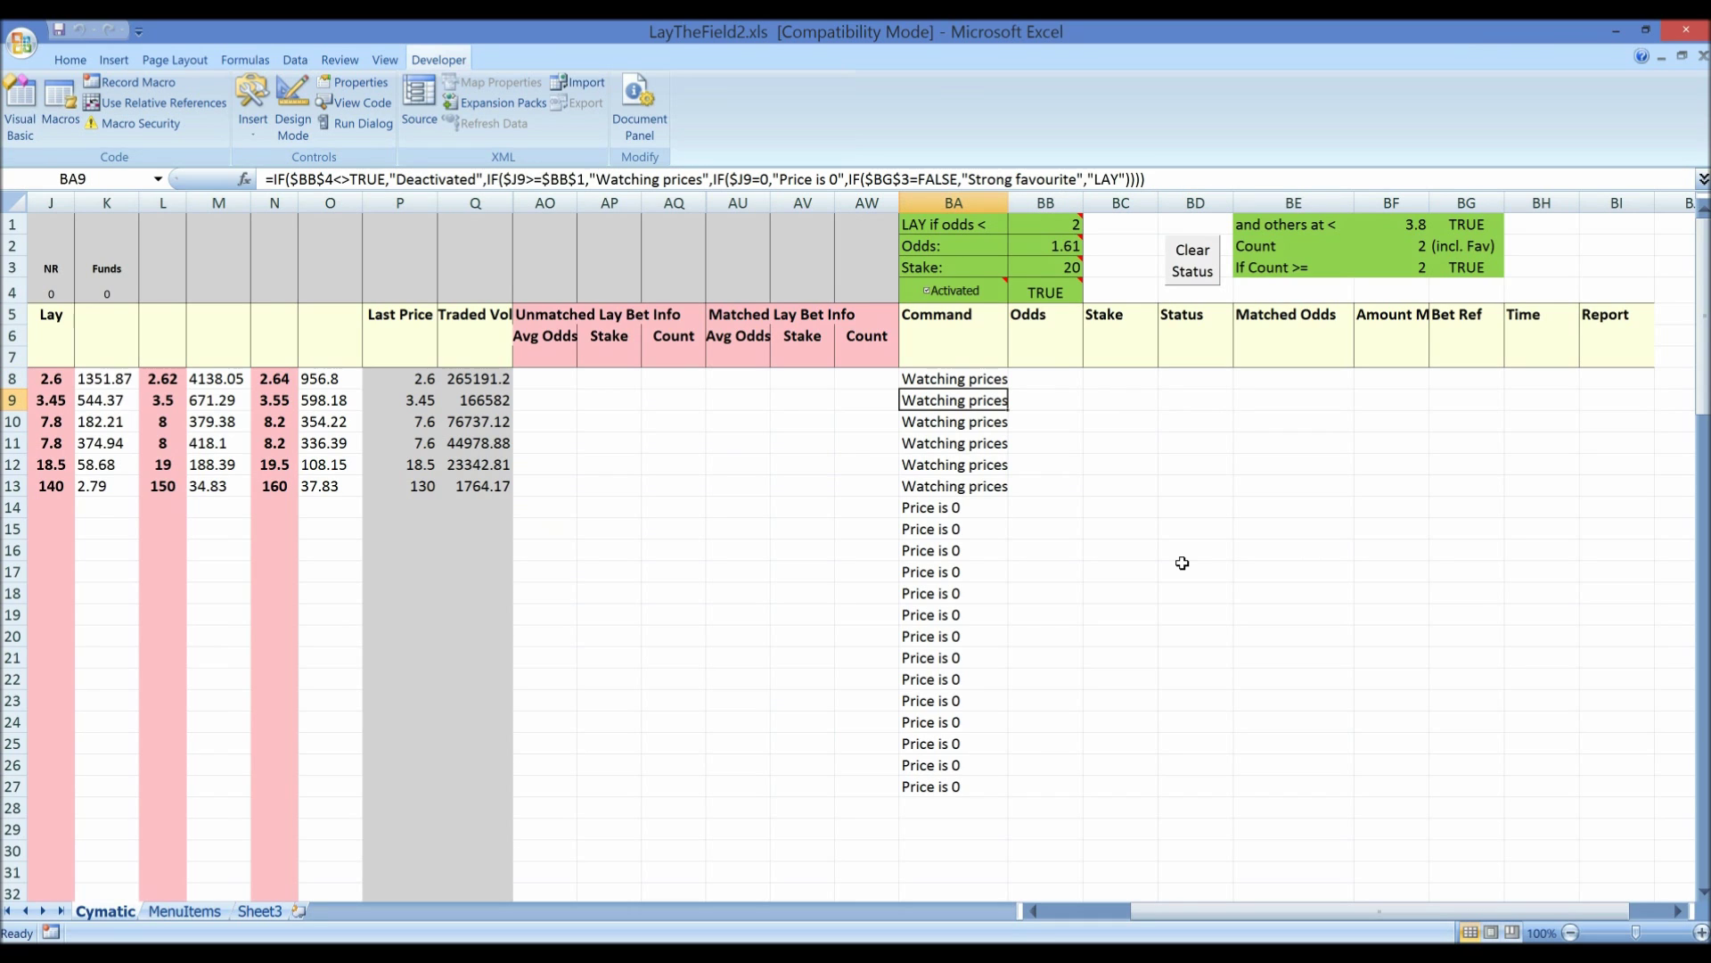